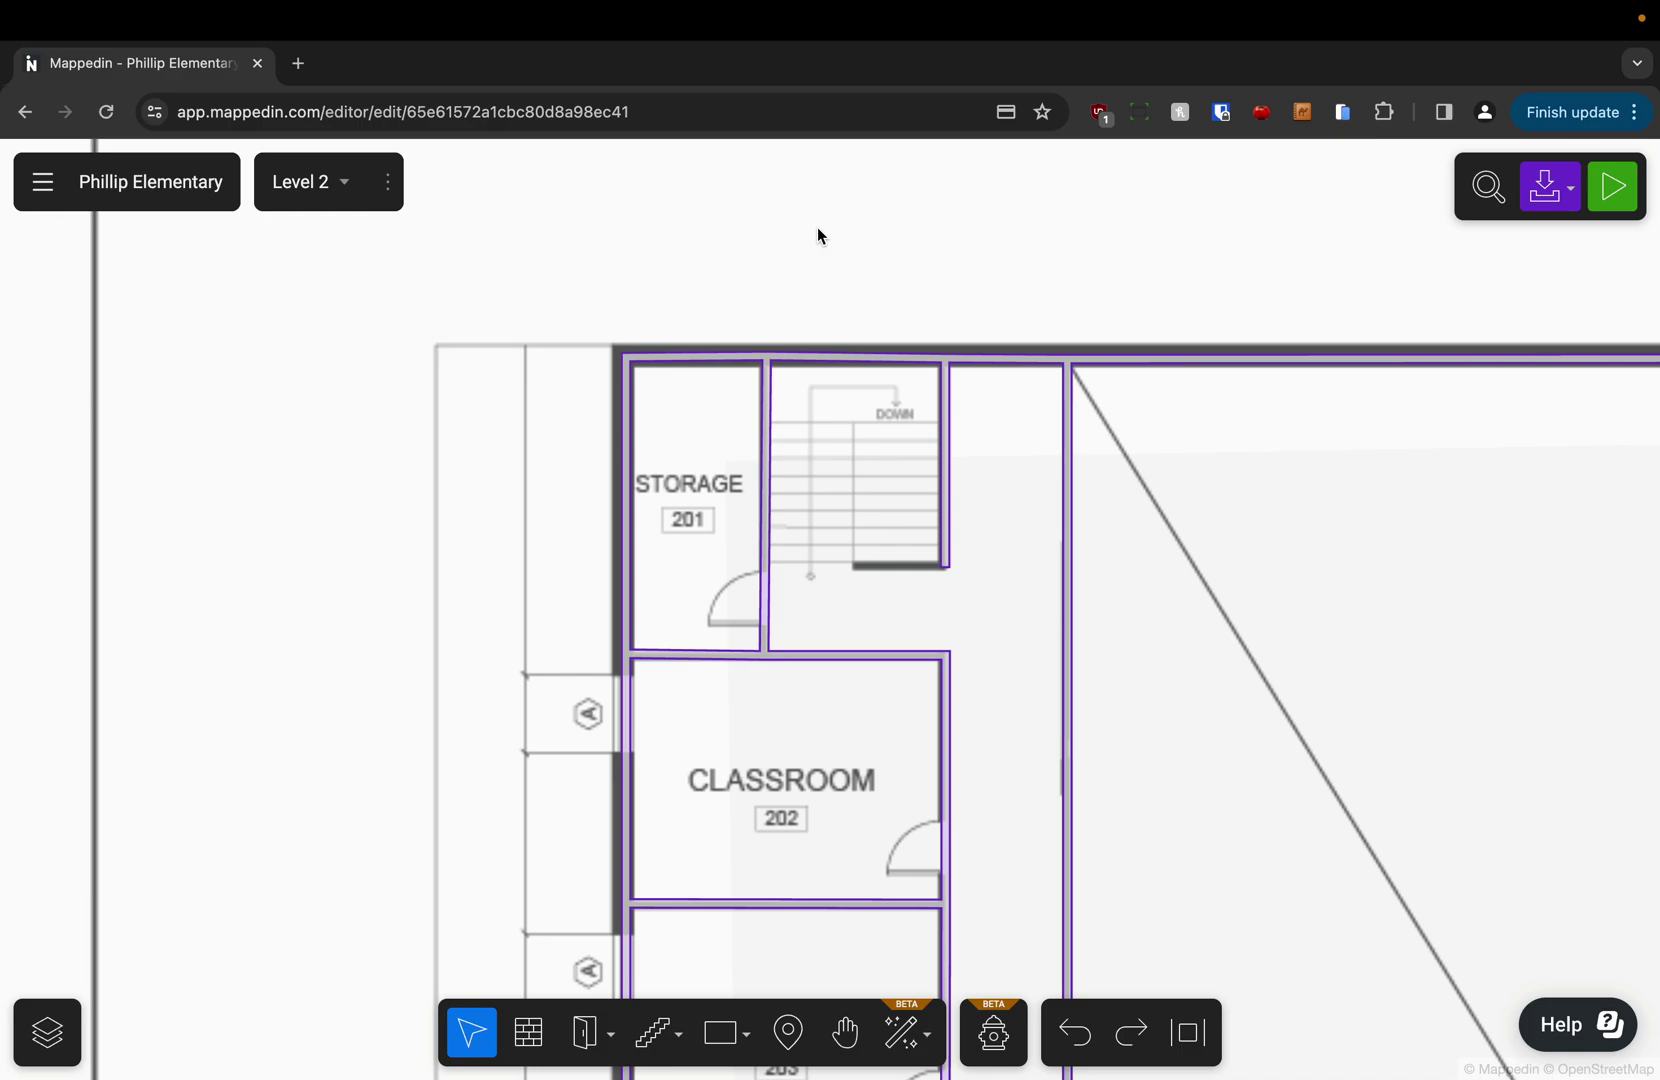
# Zoom and pan the Level 2 plan to frame Storage 201 and Classroom 202, revealing the Door and Window options.
pyautogui.scroll(5, 845, 318)
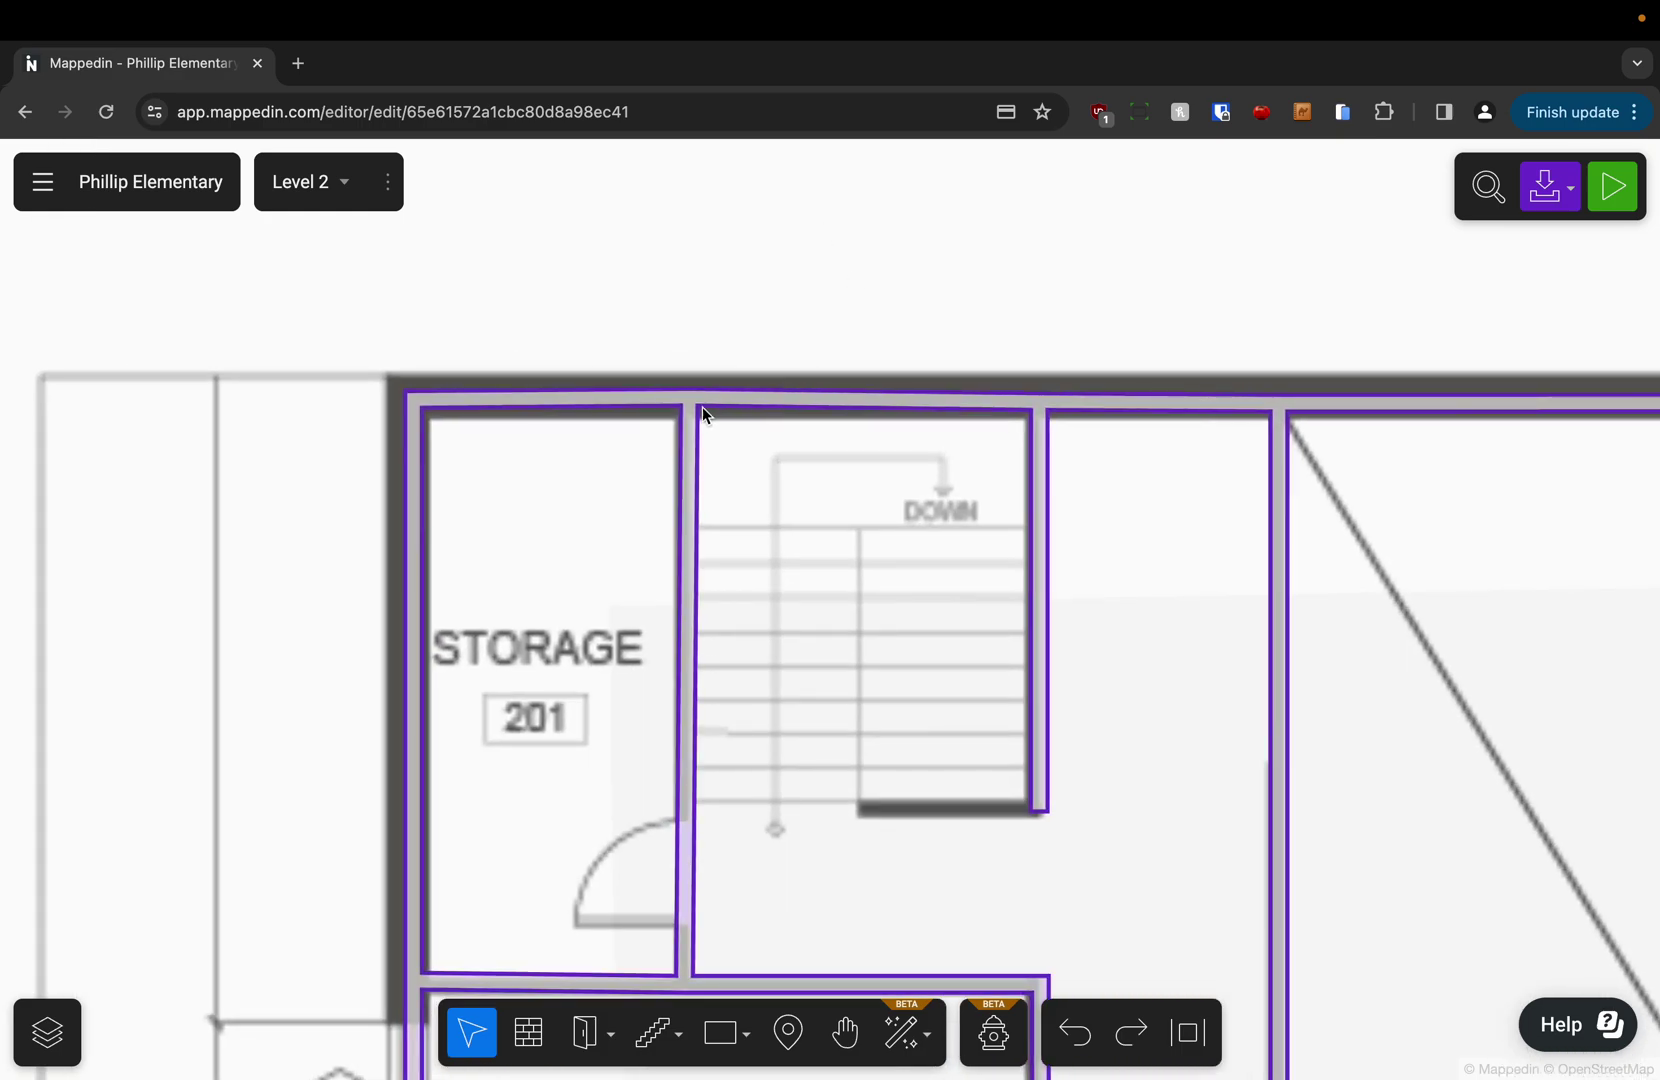
pyautogui.scroll(-5, 540, 400)
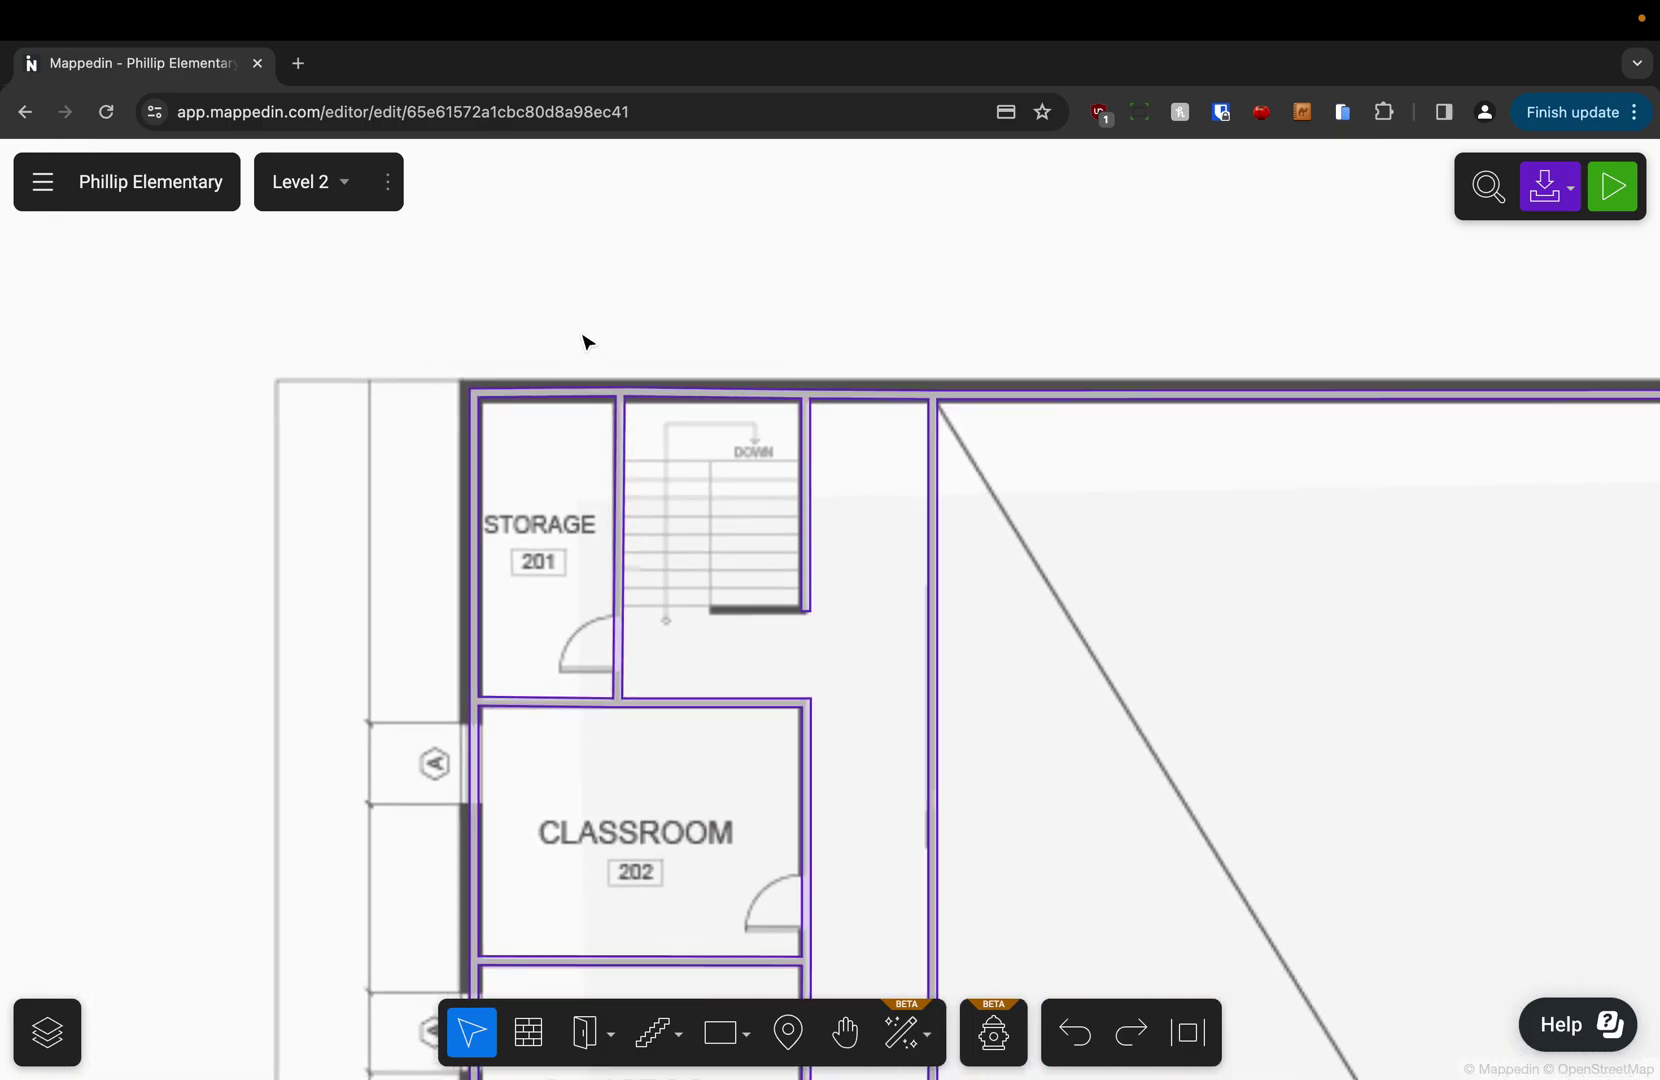
pyautogui.moveTo(600, 322); pyautogui.dragTo(697, 289)
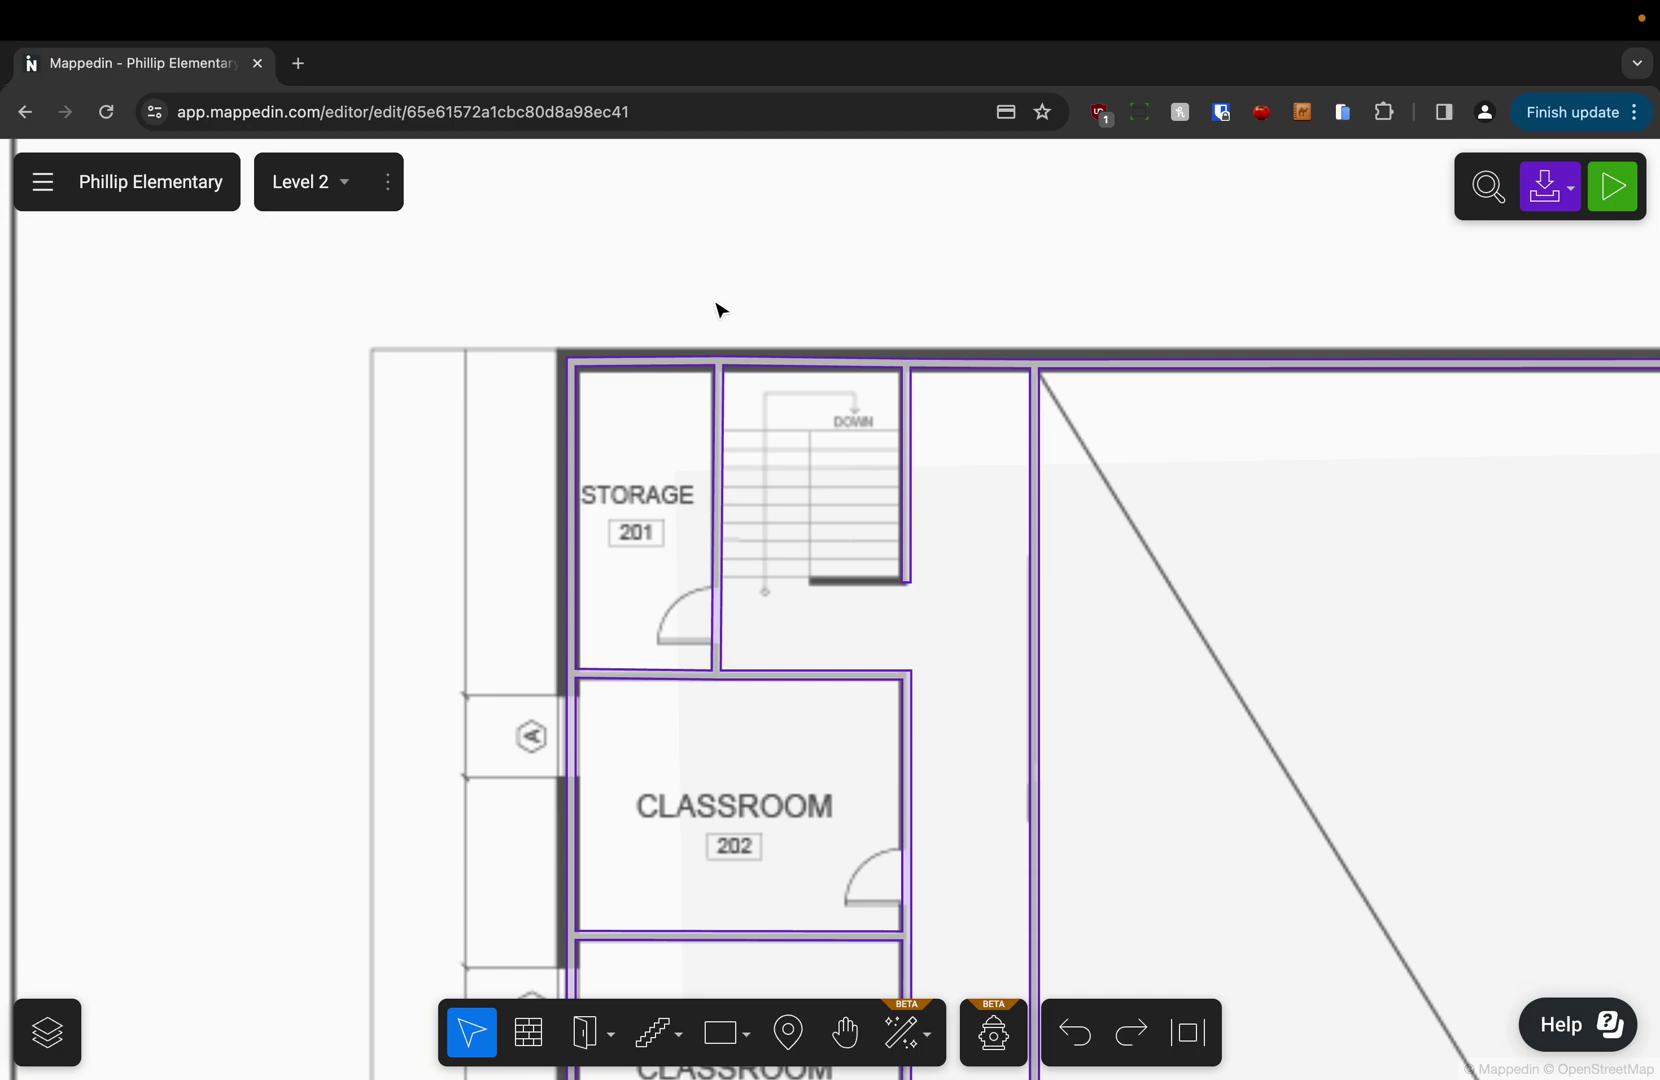
pyautogui.moveTo(715, 311); pyautogui.dragTo(746, 249)
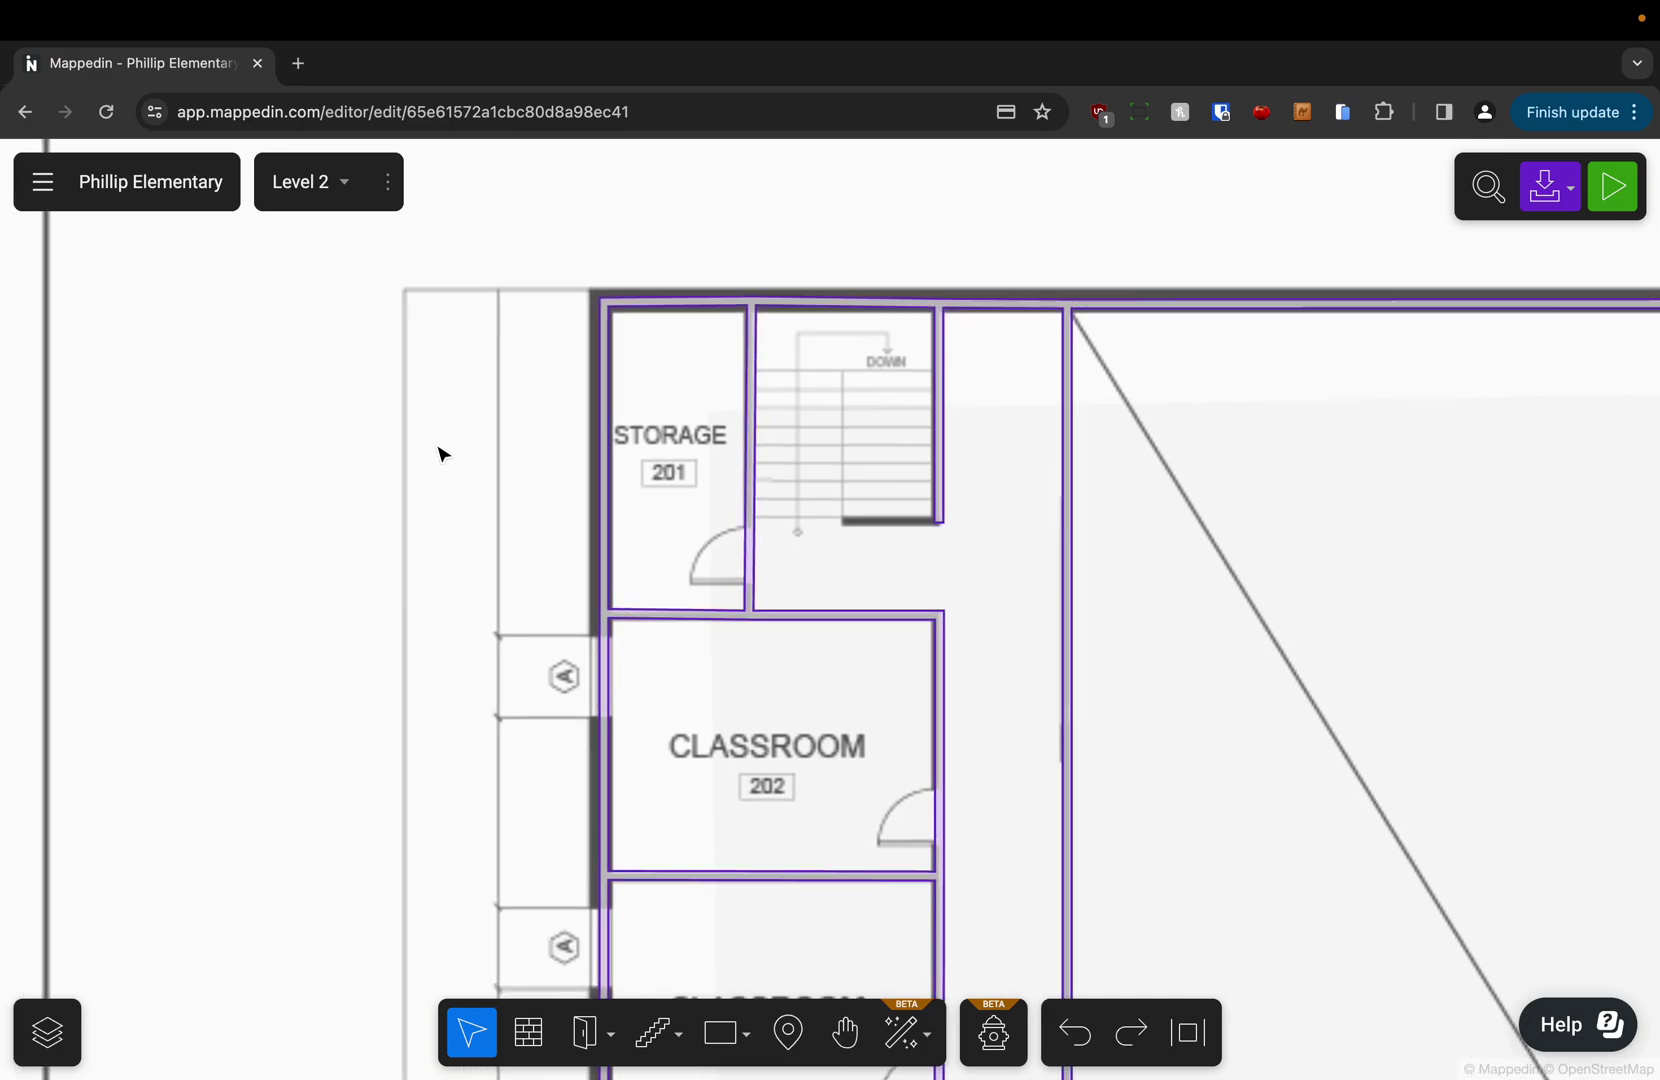
pyautogui.moveTo(578, 1040)
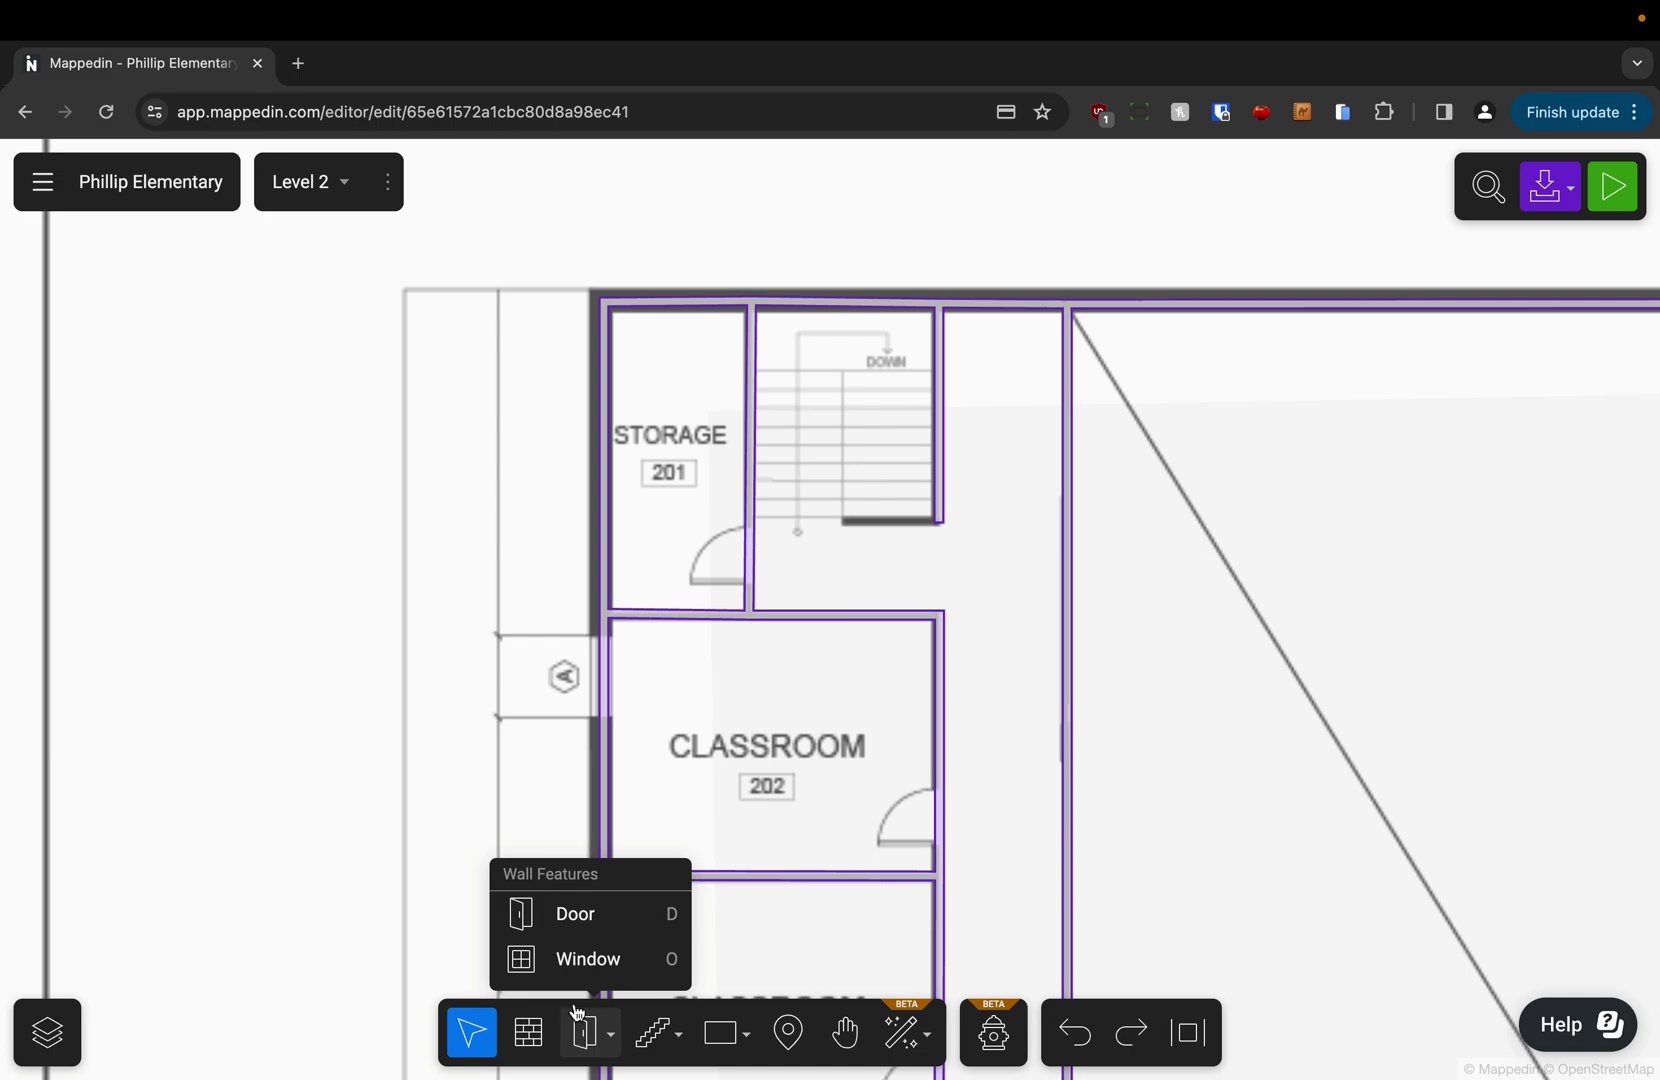
# Pick the Door tool and place a door on the Storage 201 wall.
pyautogui.click(599, 933)
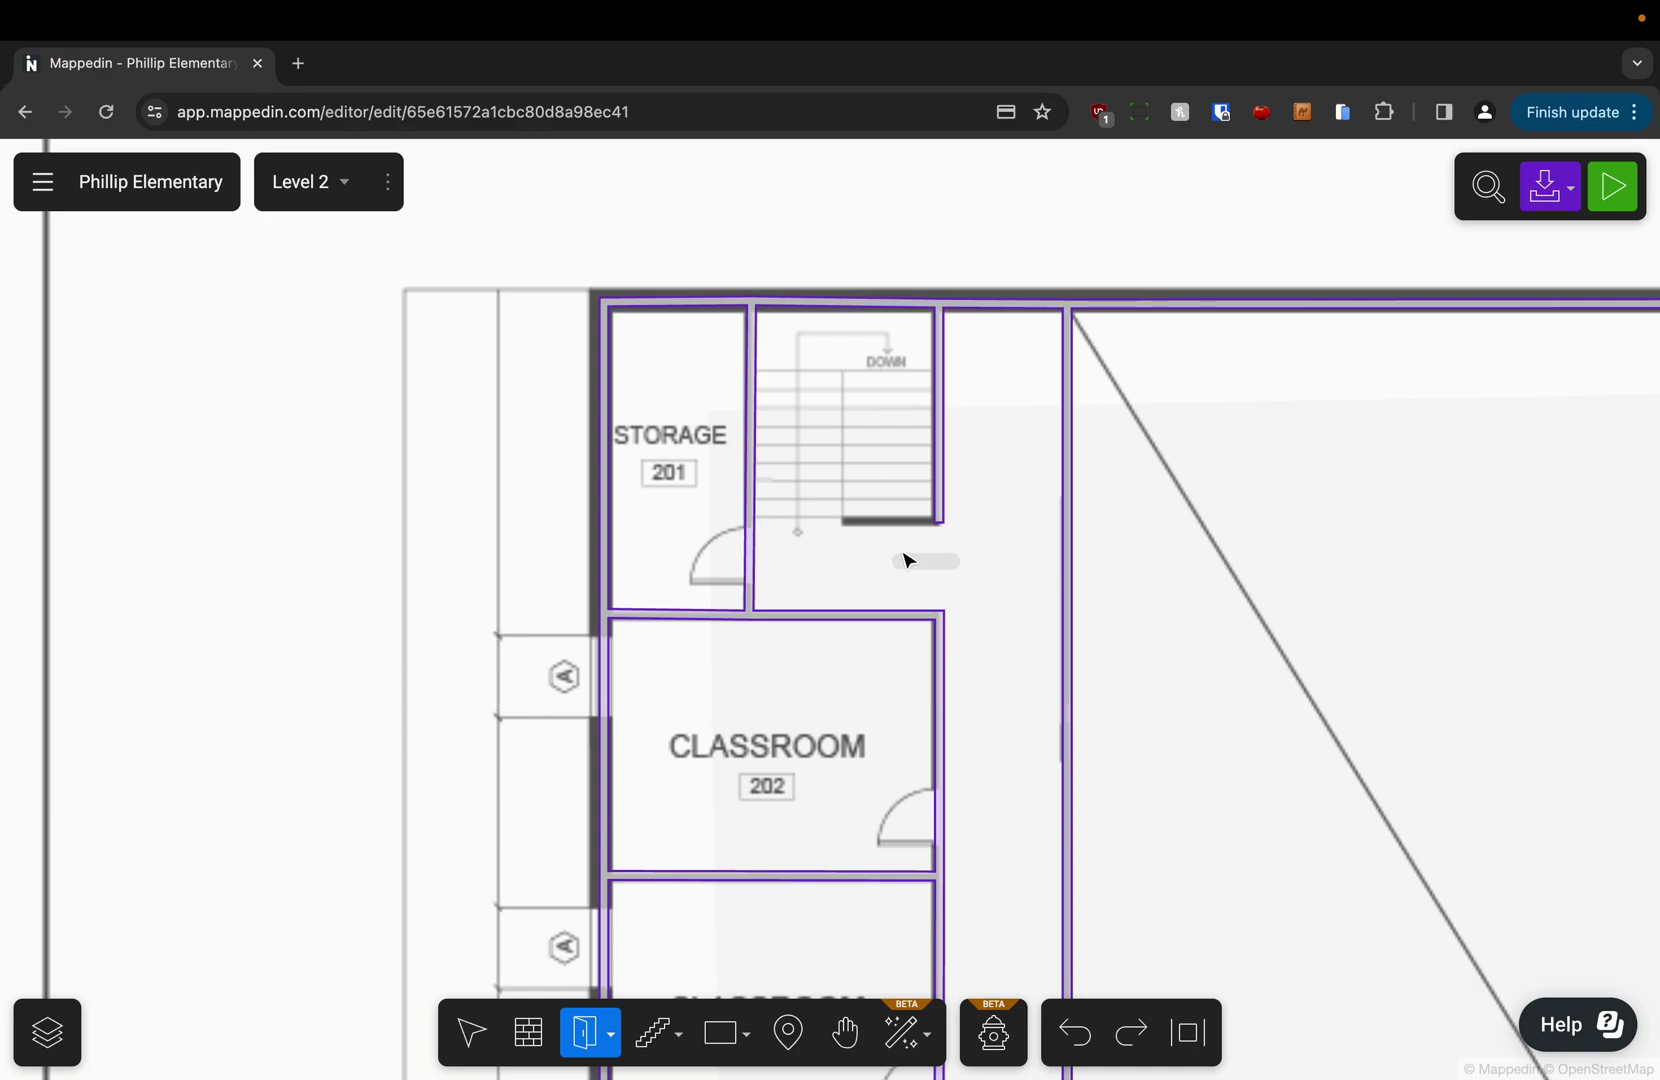
pyautogui.scroll(5, 801, 556)
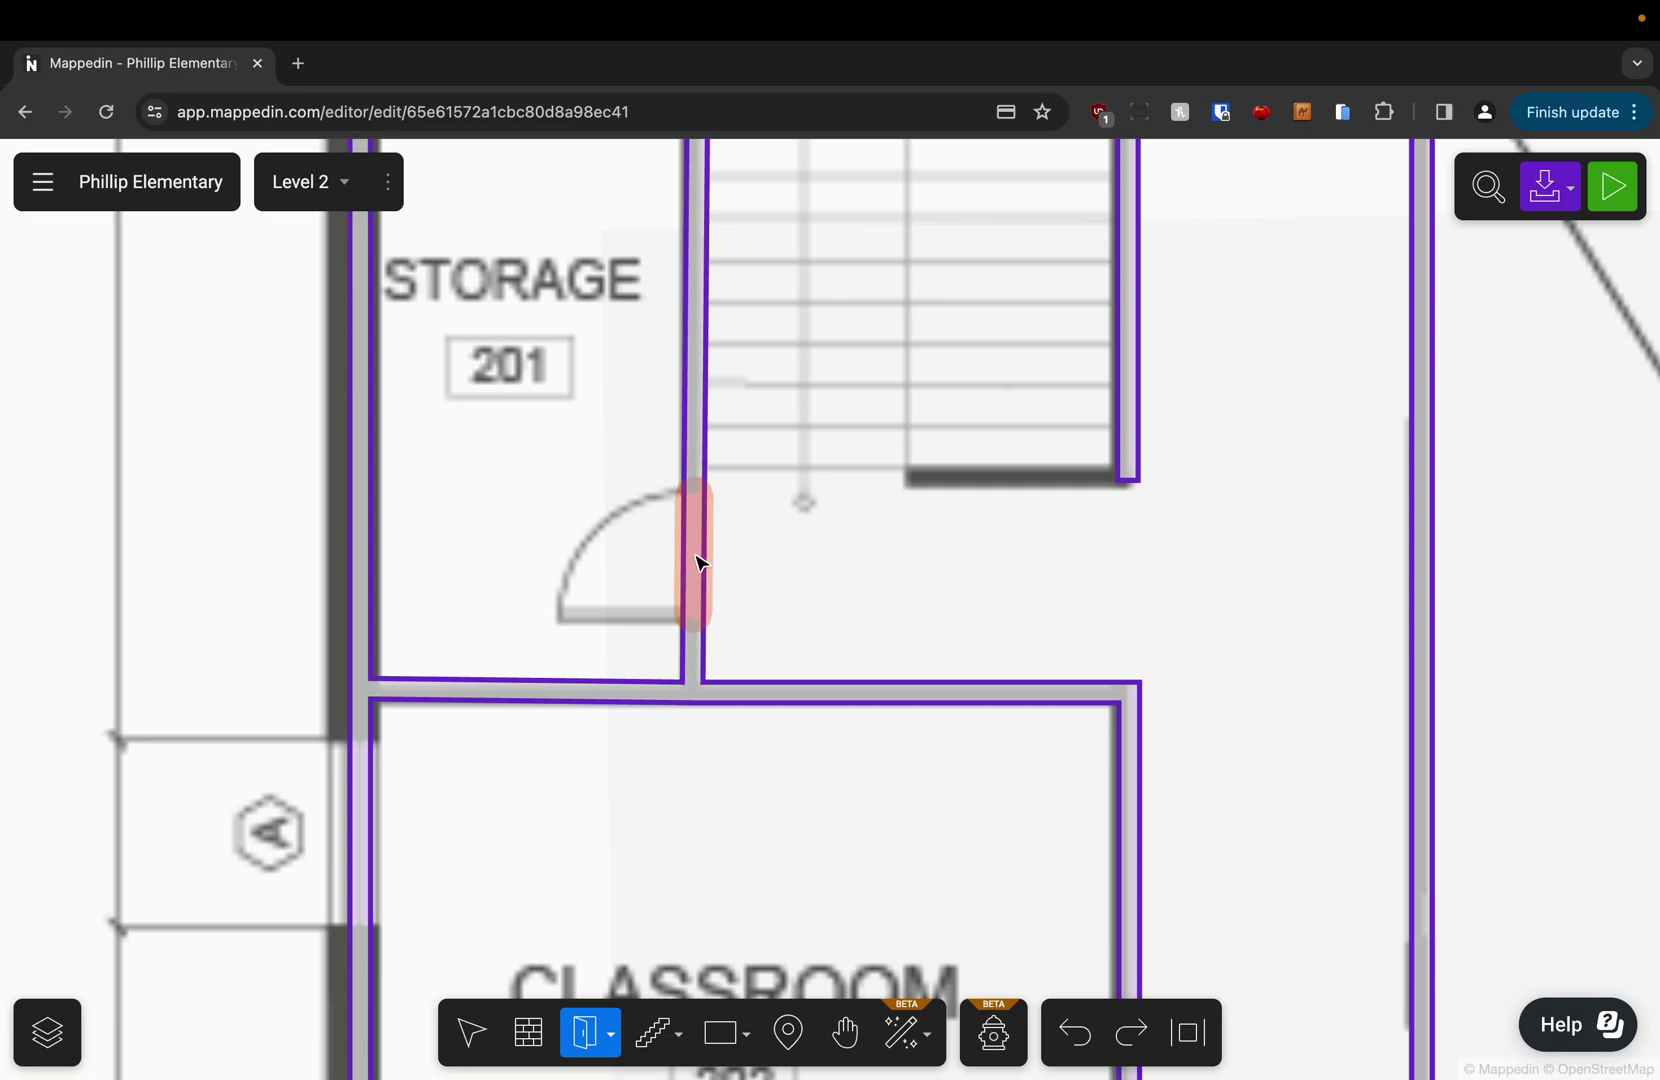
pyautogui.click(697, 562)
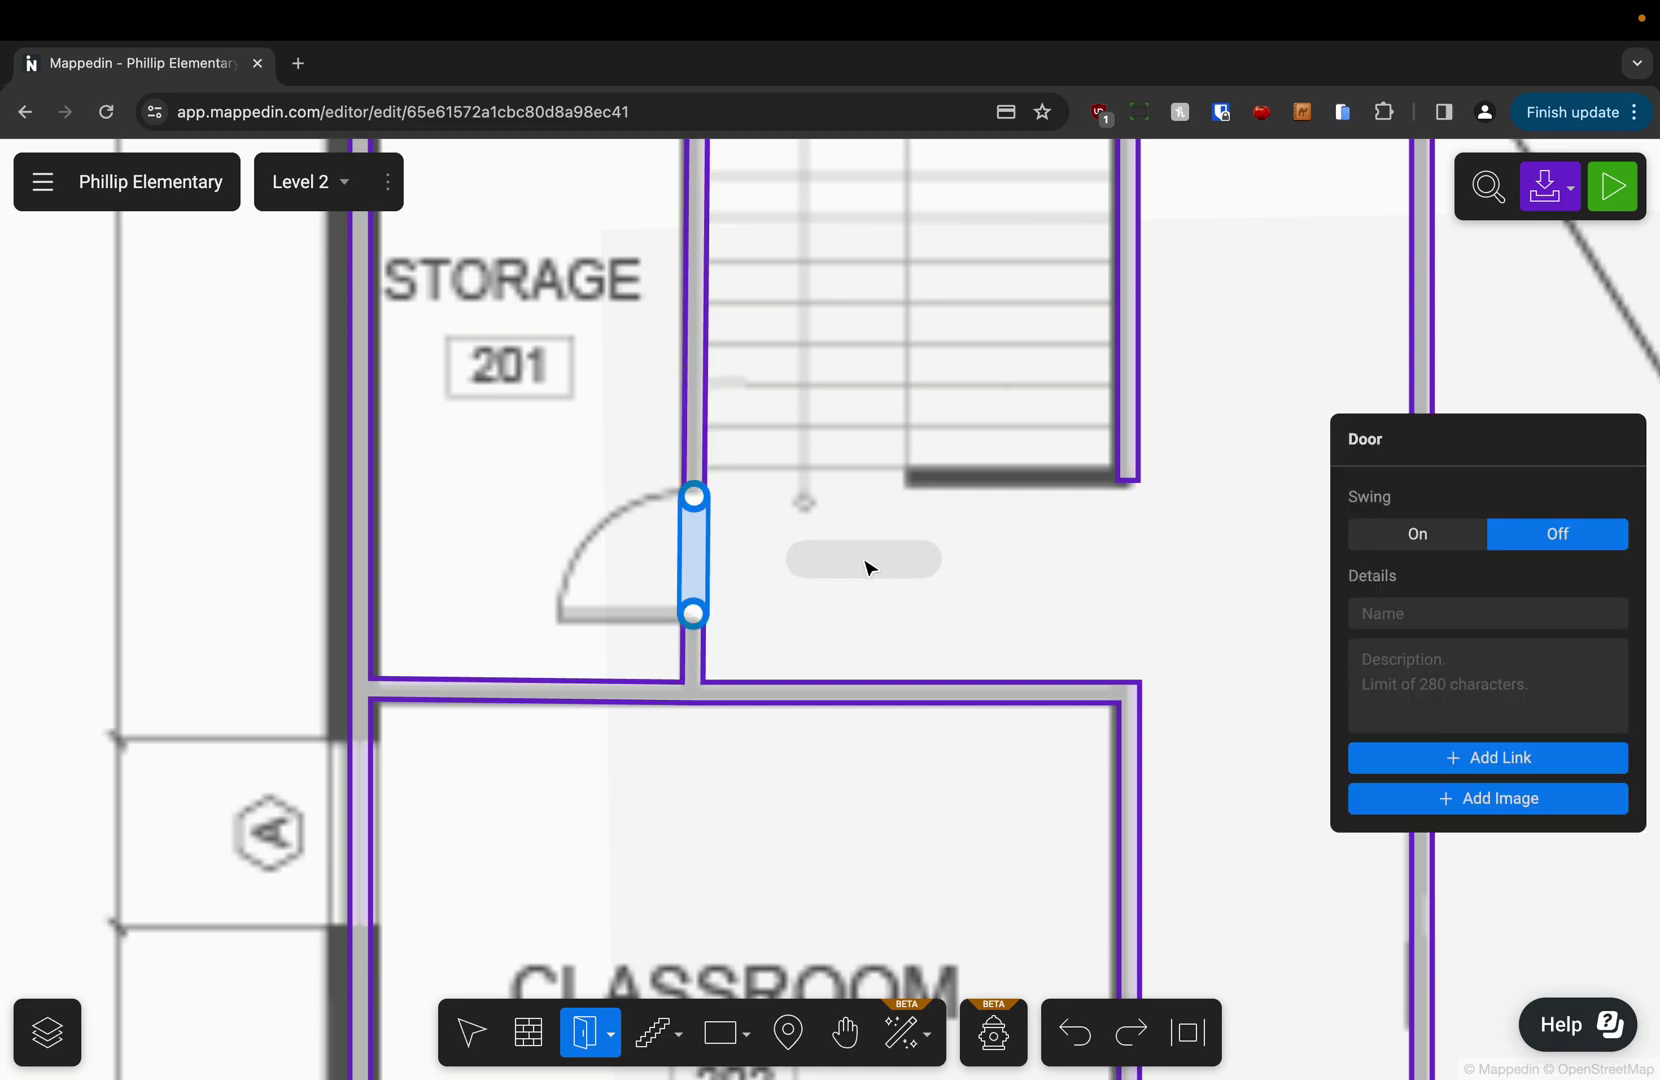
# Set the Storage 201 door to swing On as a Single door opening into the storage room.
pyautogui.press('Escape')
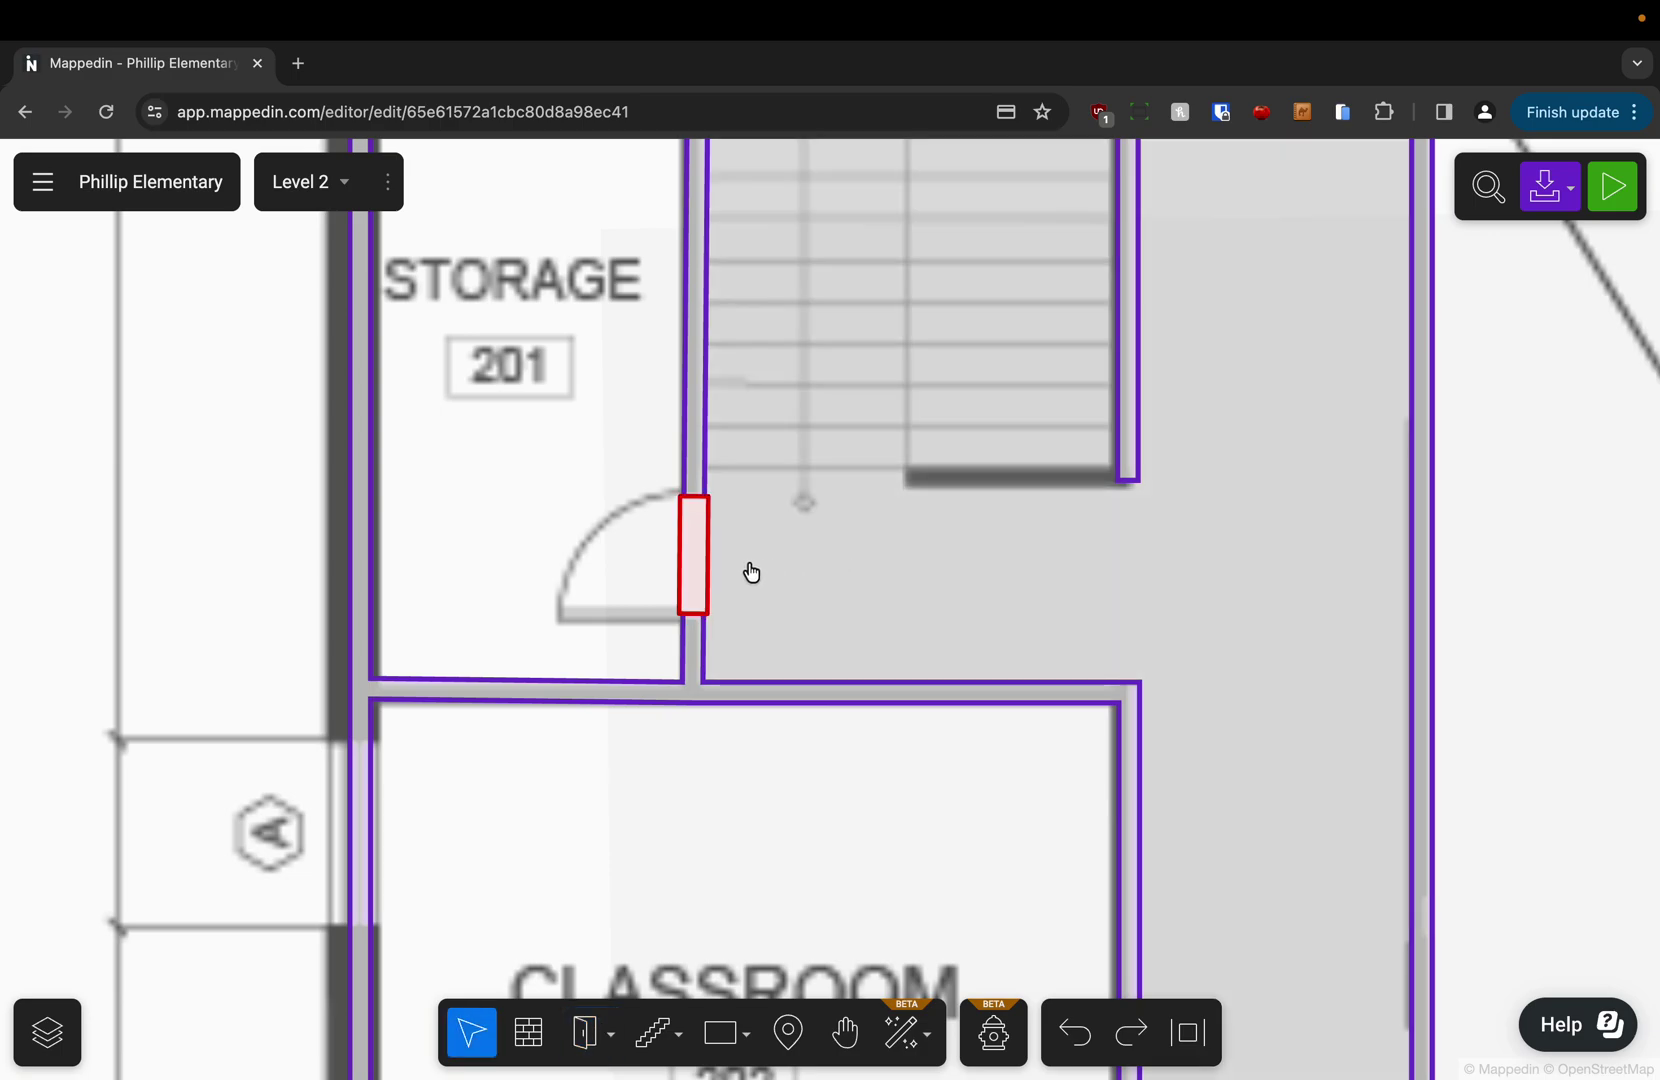
pyautogui.click(697, 562)
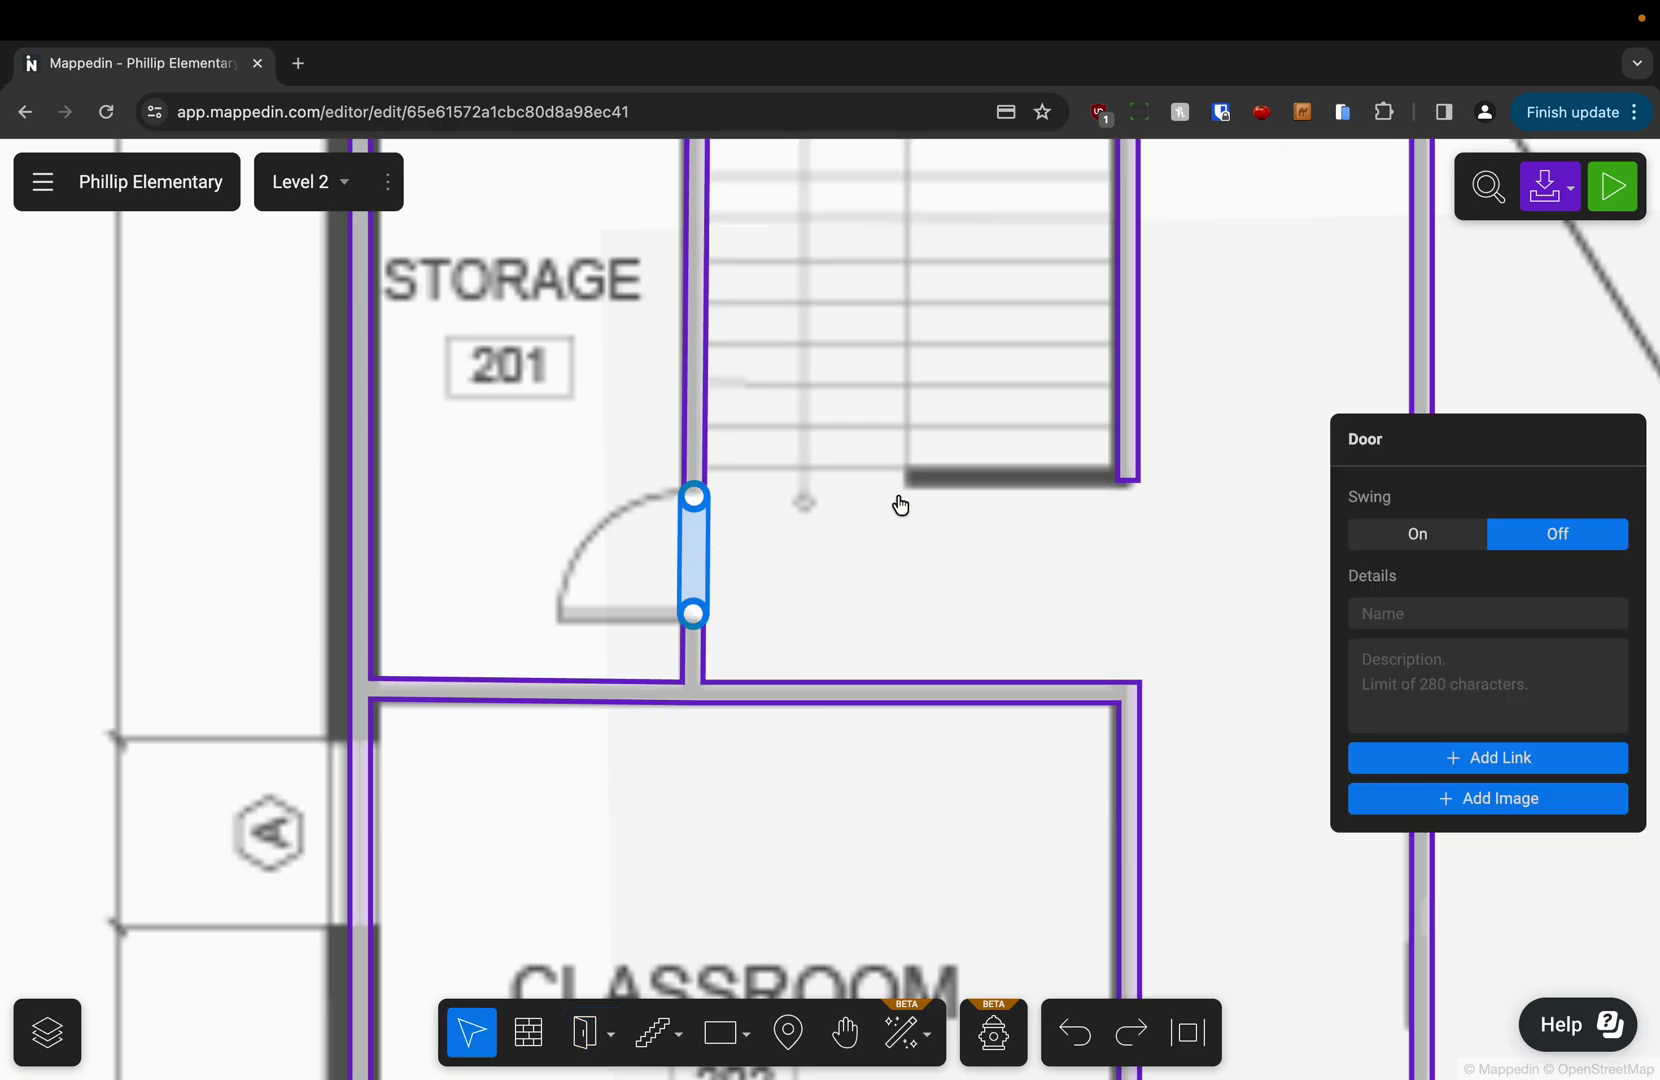
pyautogui.click(1453, 540)
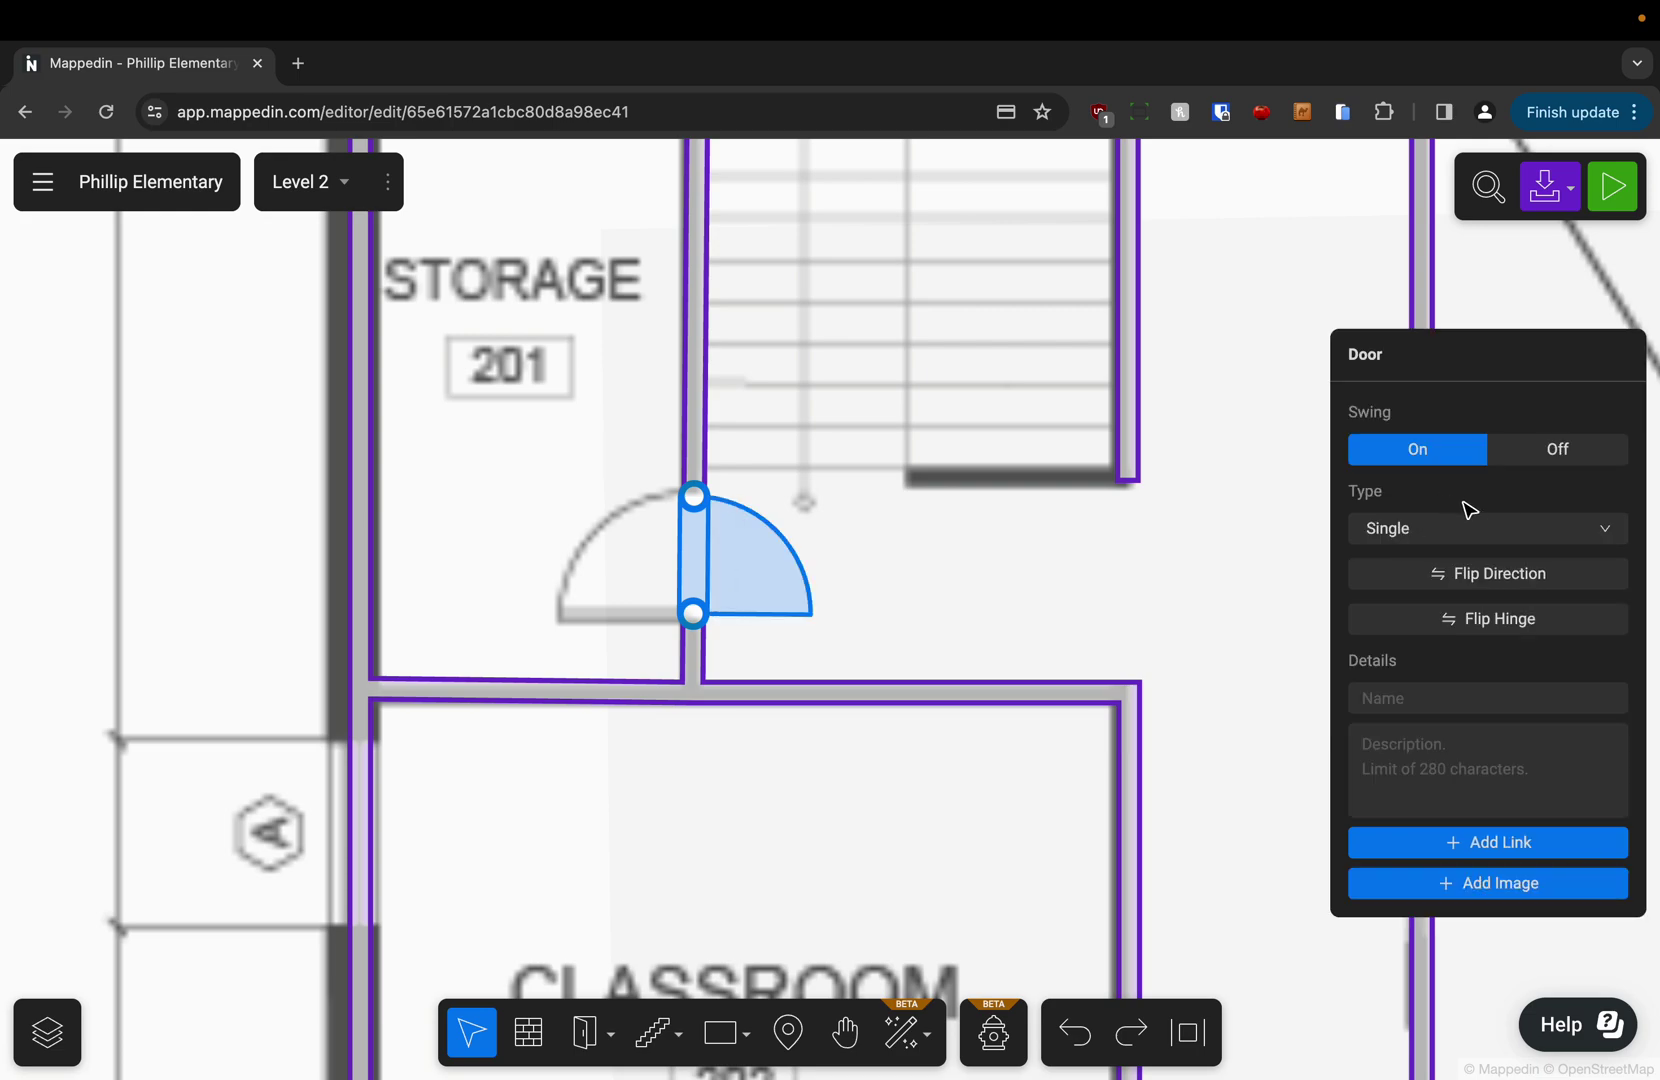
pyautogui.click(1491, 540)
pyautogui.click(1421, 612)
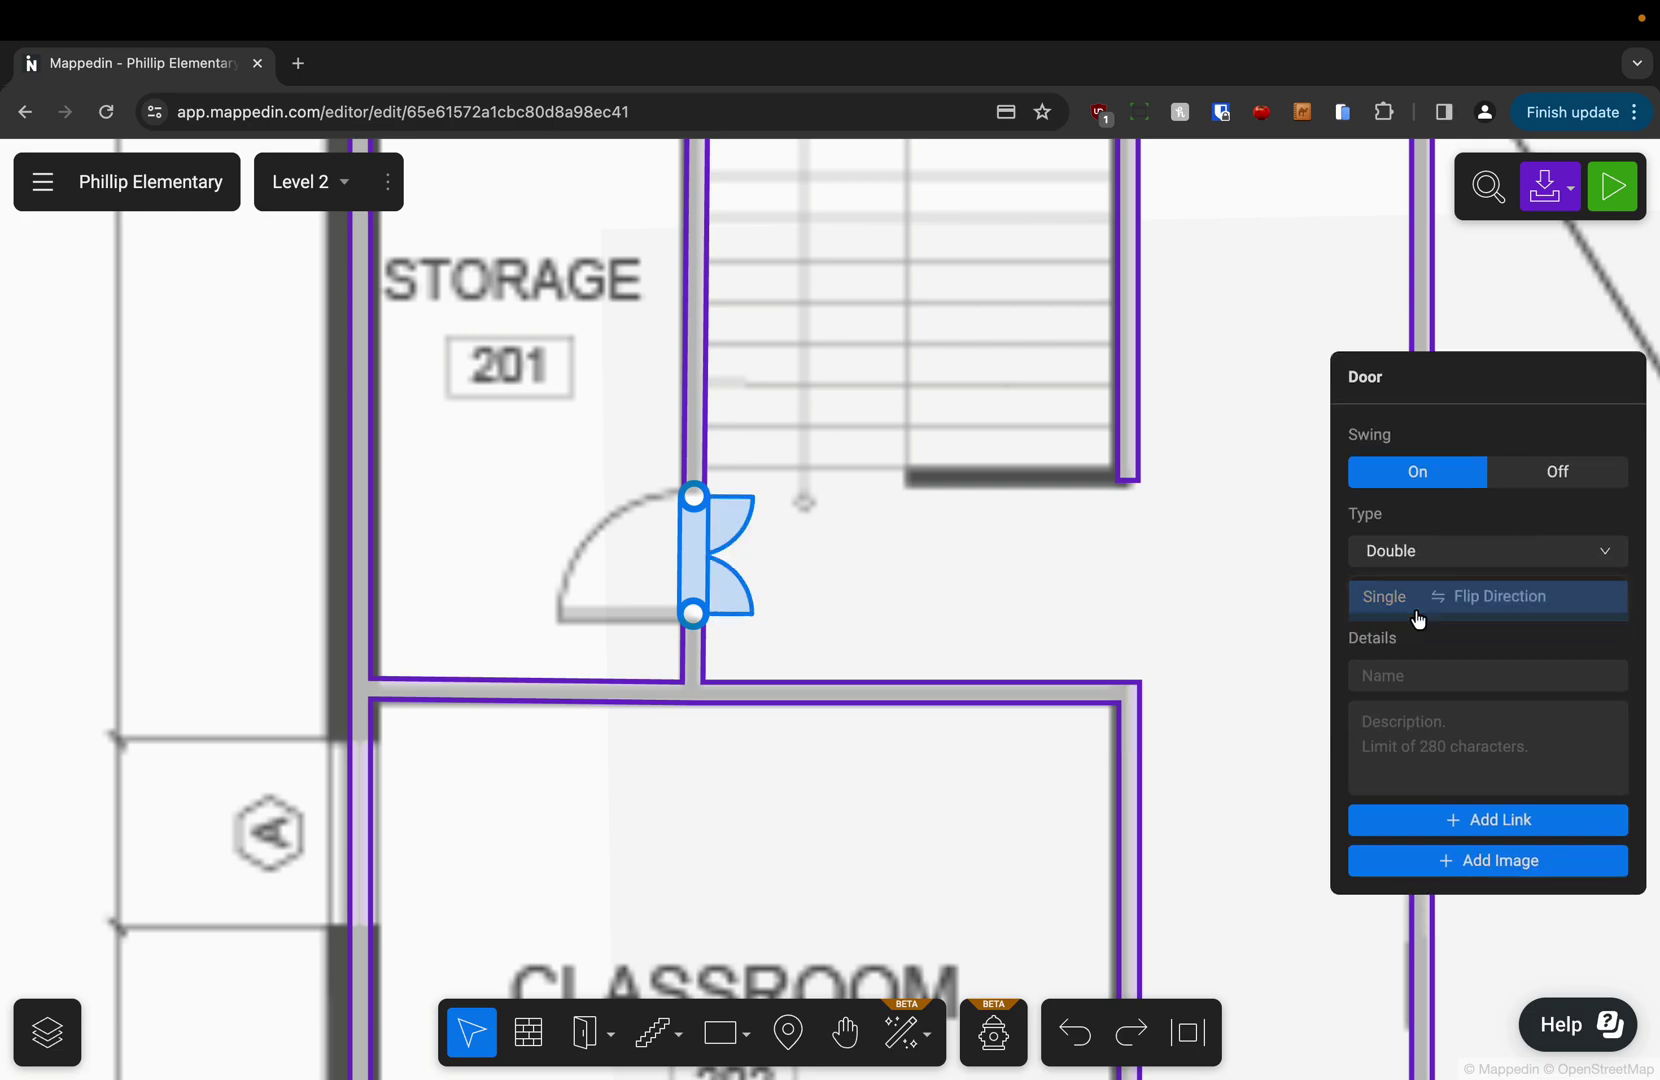
pyautogui.click(1445, 567)
pyautogui.click(1448, 594)
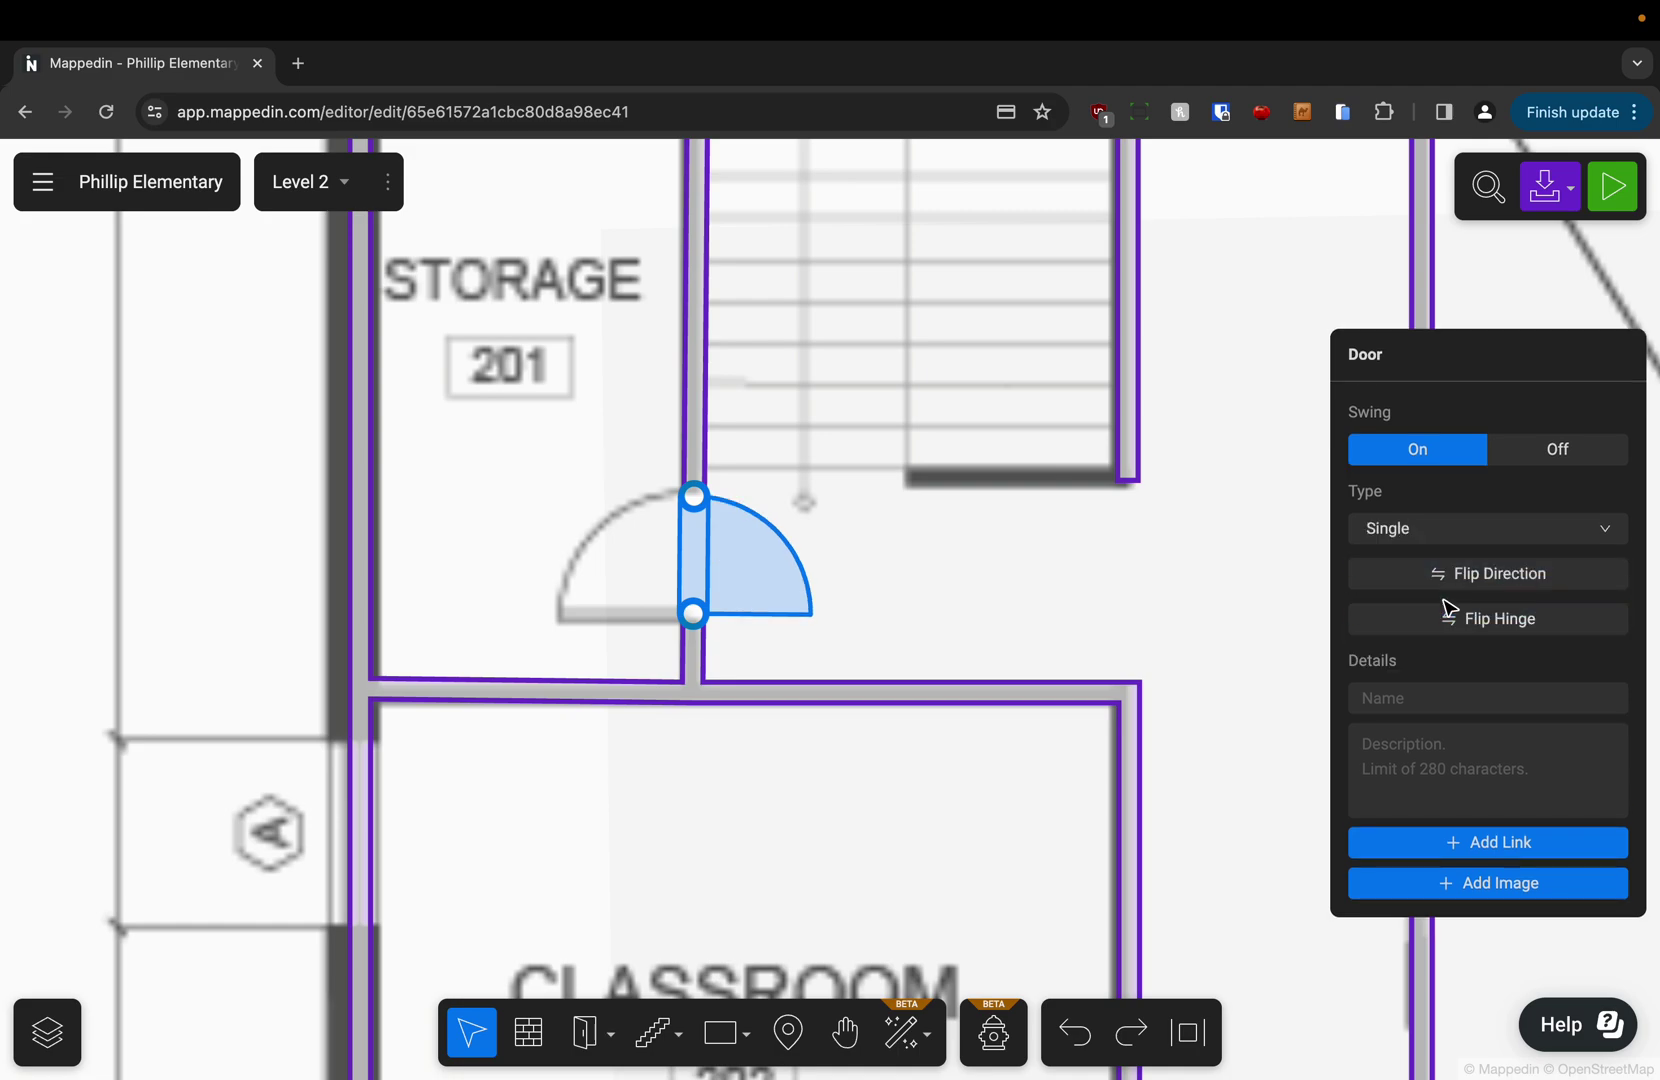
pyautogui.click(1466, 587)
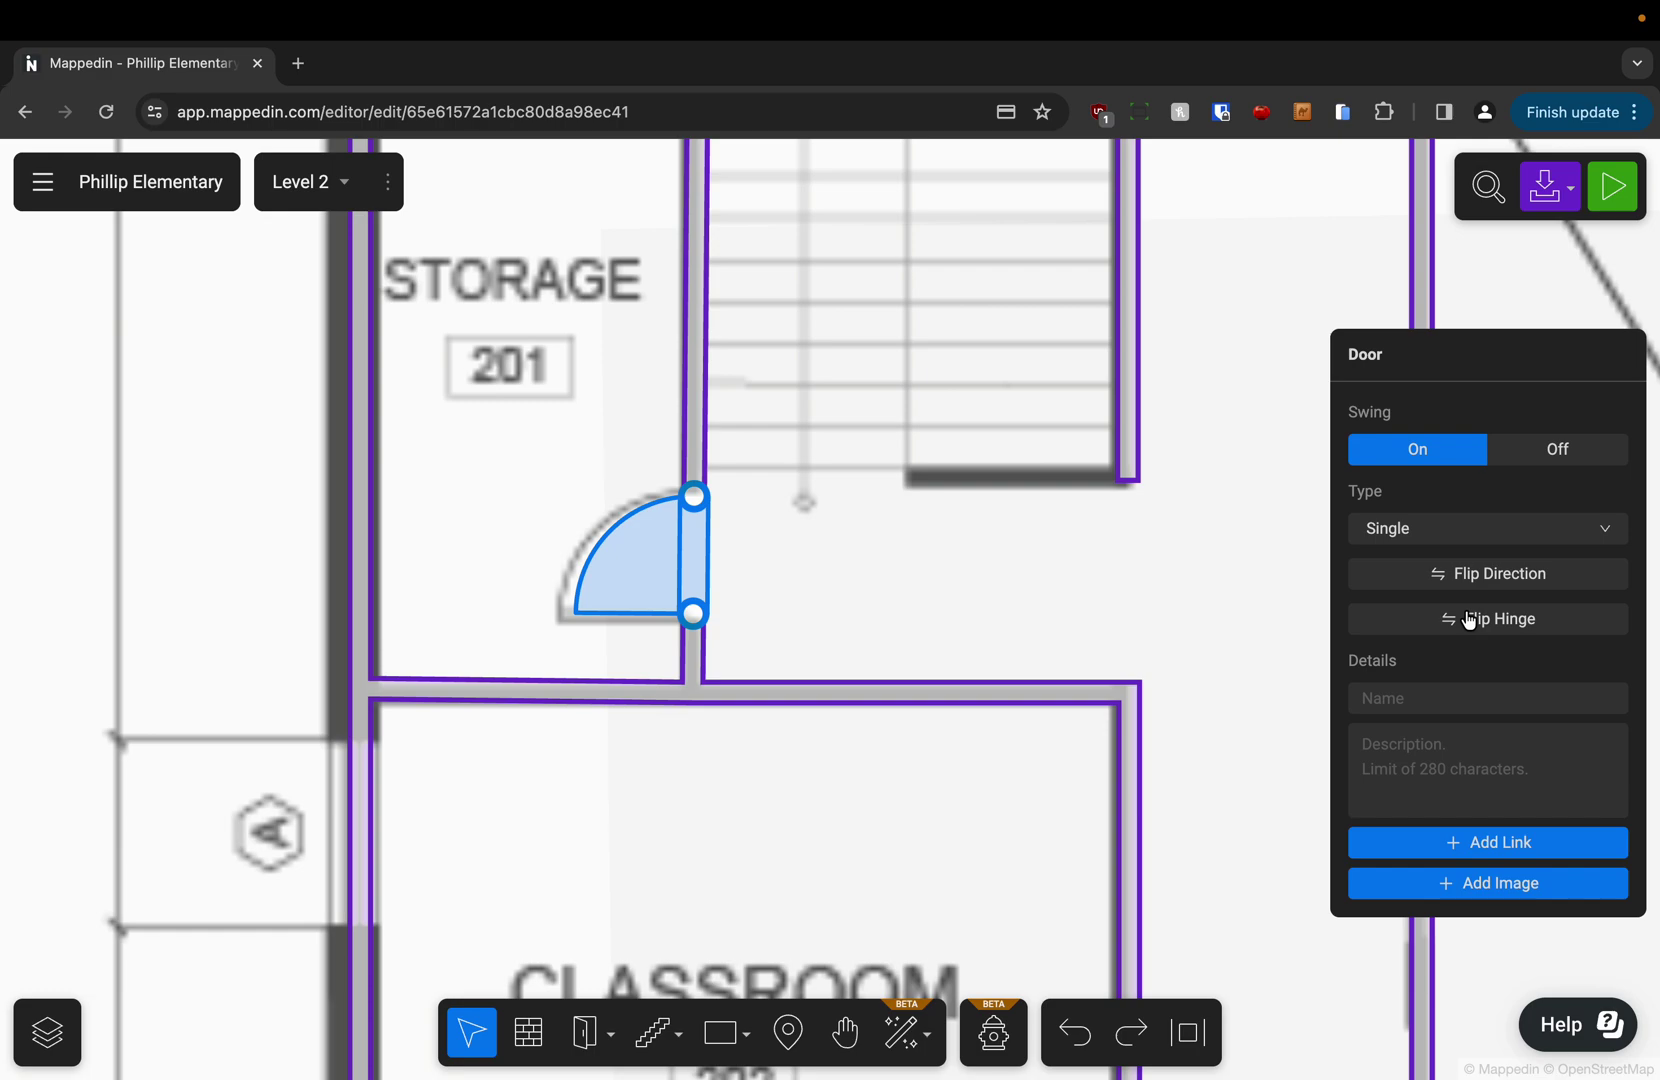
pyautogui.click(1472, 620)
pyautogui.click(1472, 620)
# Widen the Storage 201 door by stretching its top end up and bottom end down.
pyautogui.scroll(3, 672, 550)
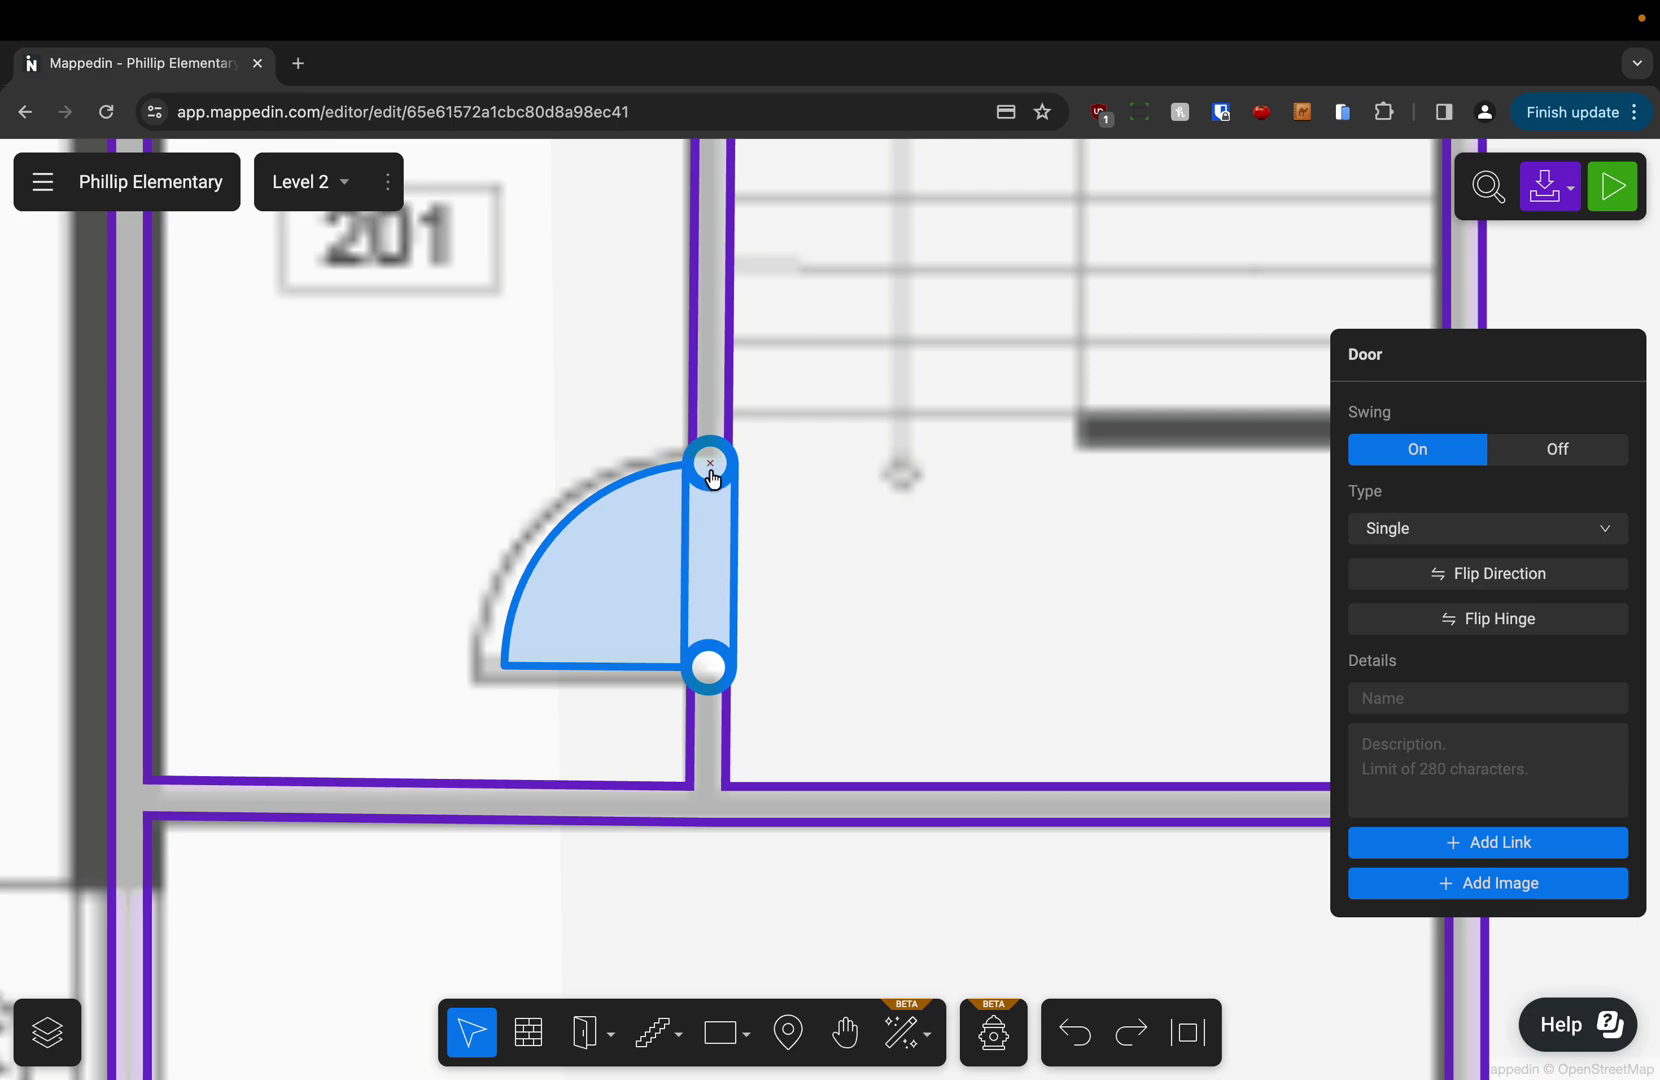
pyautogui.moveTo(713, 472); pyautogui.dragTo(711, 450)
pyautogui.moveTo(714, 673); pyautogui.dragTo(715, 686)
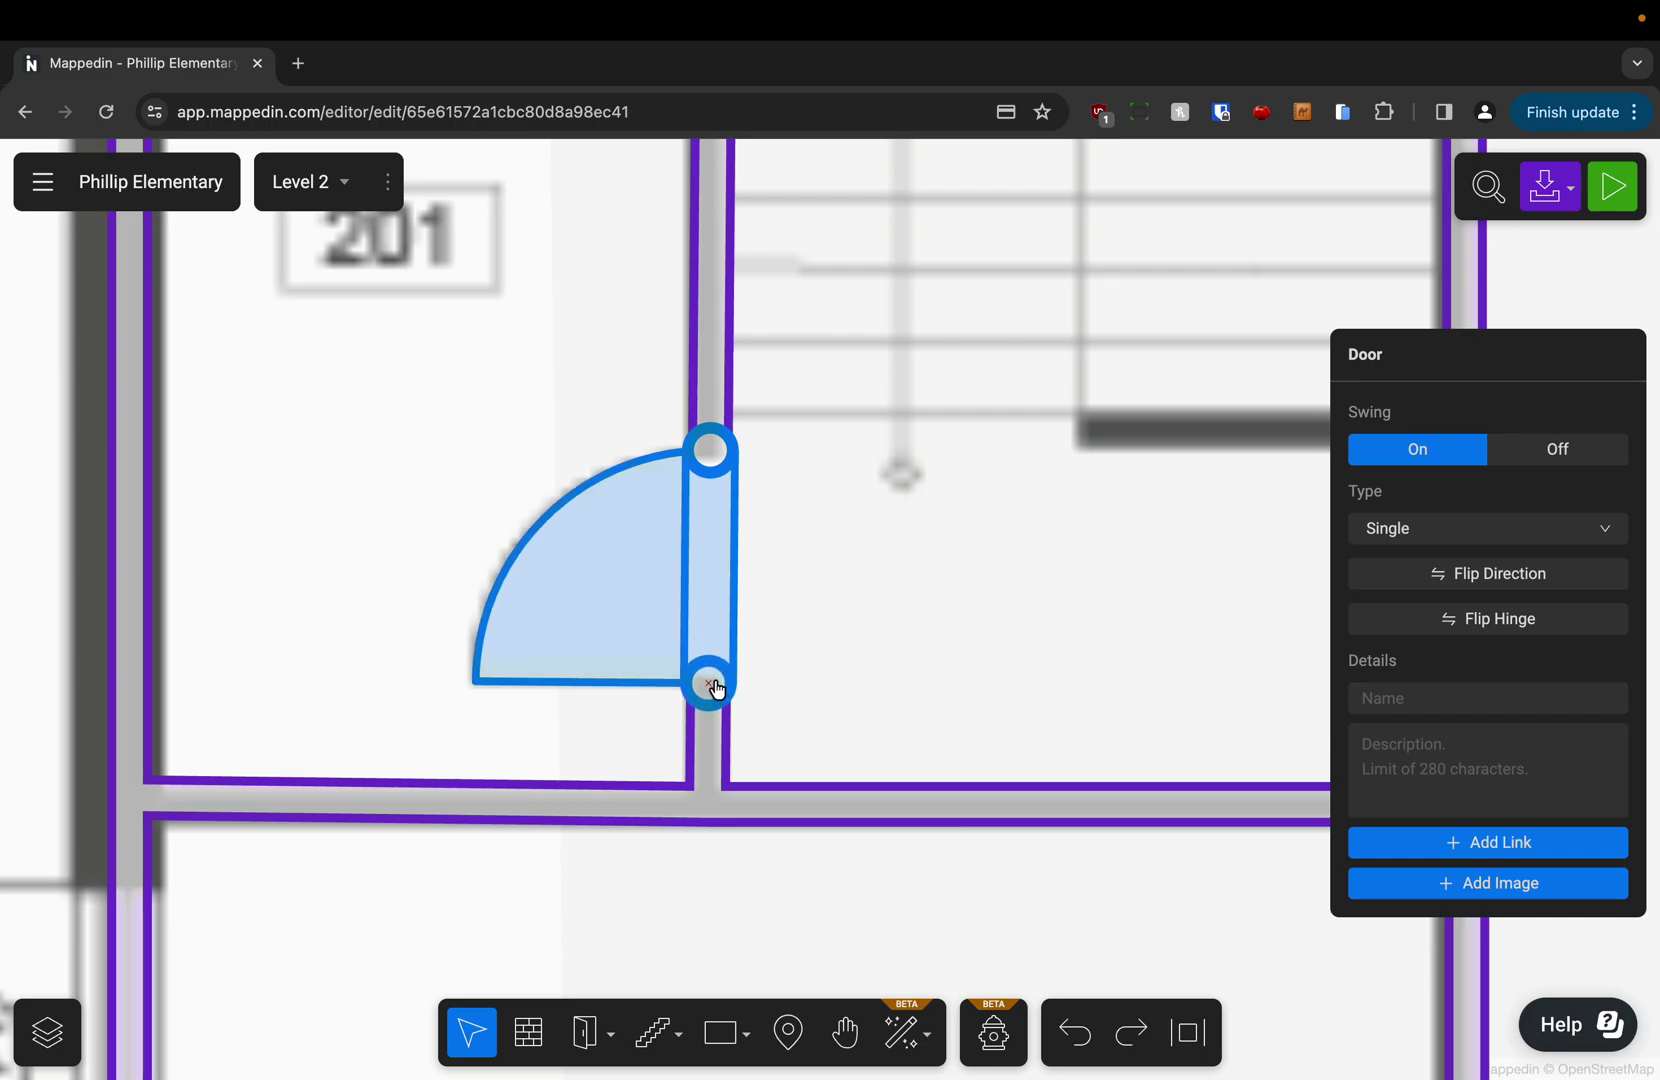
pyautogui.scroll(-5, 711, 684)
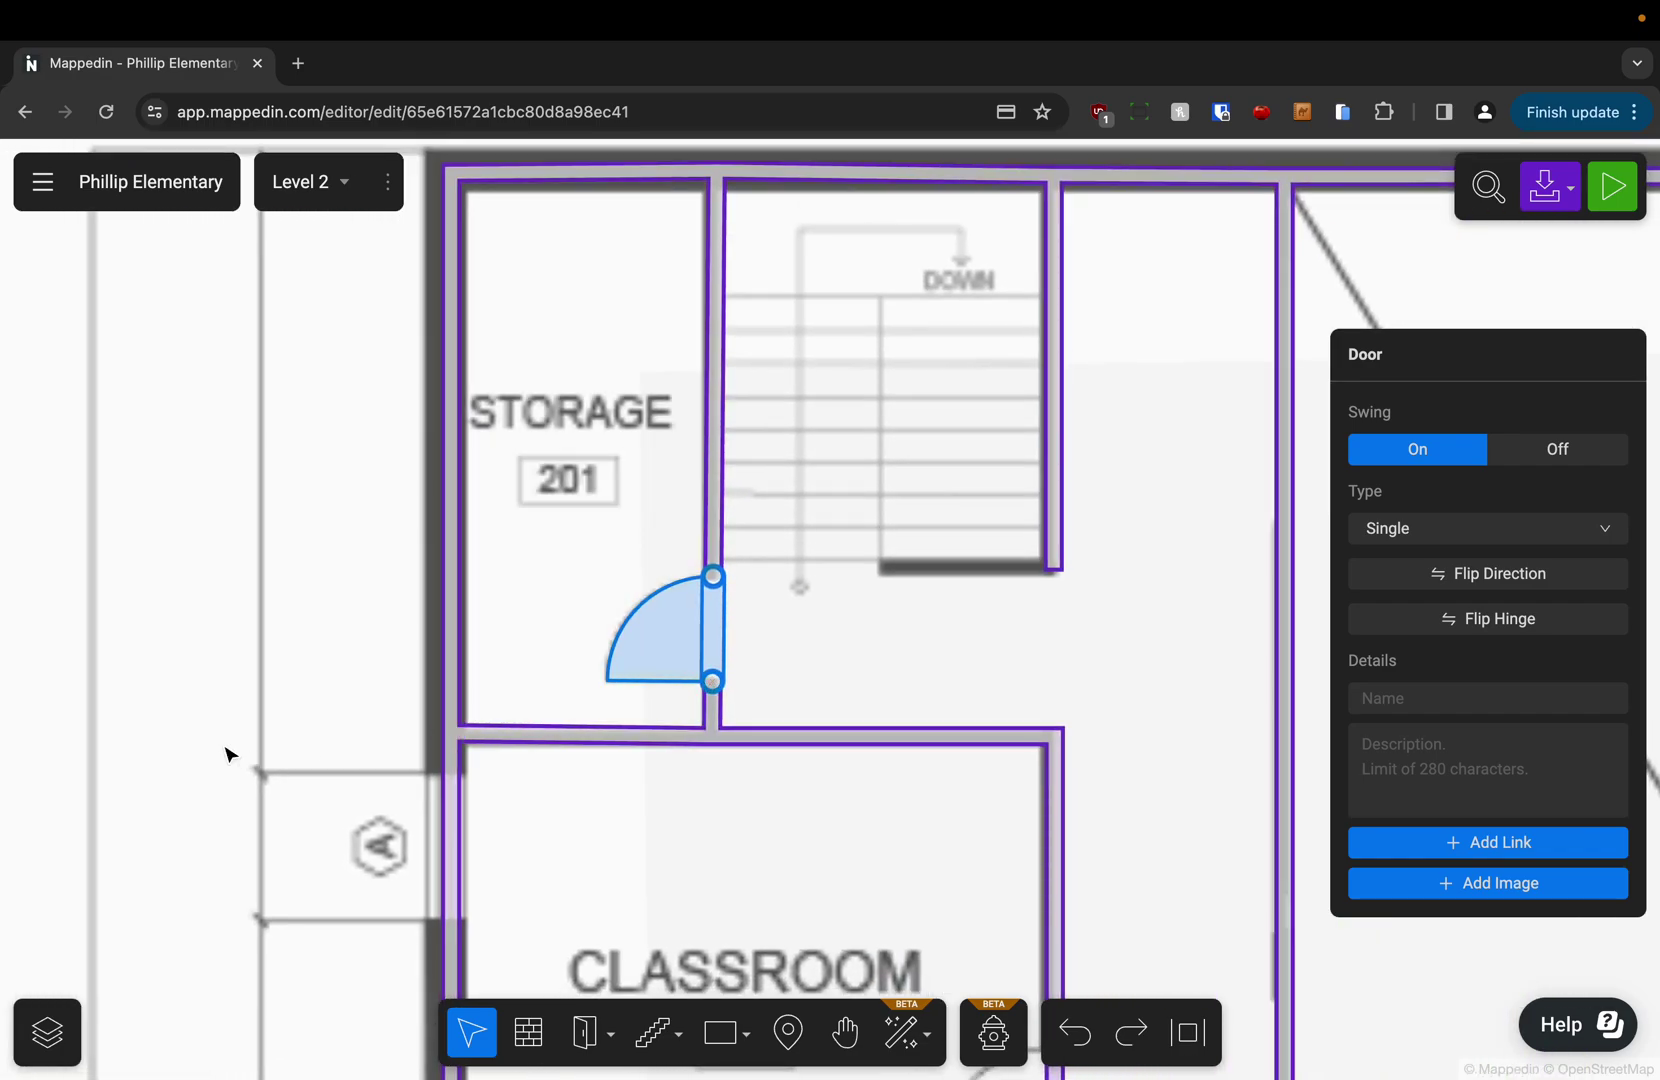
pyautogui.moveTo(229, 721); pyautogui.dragTo(341, 505)
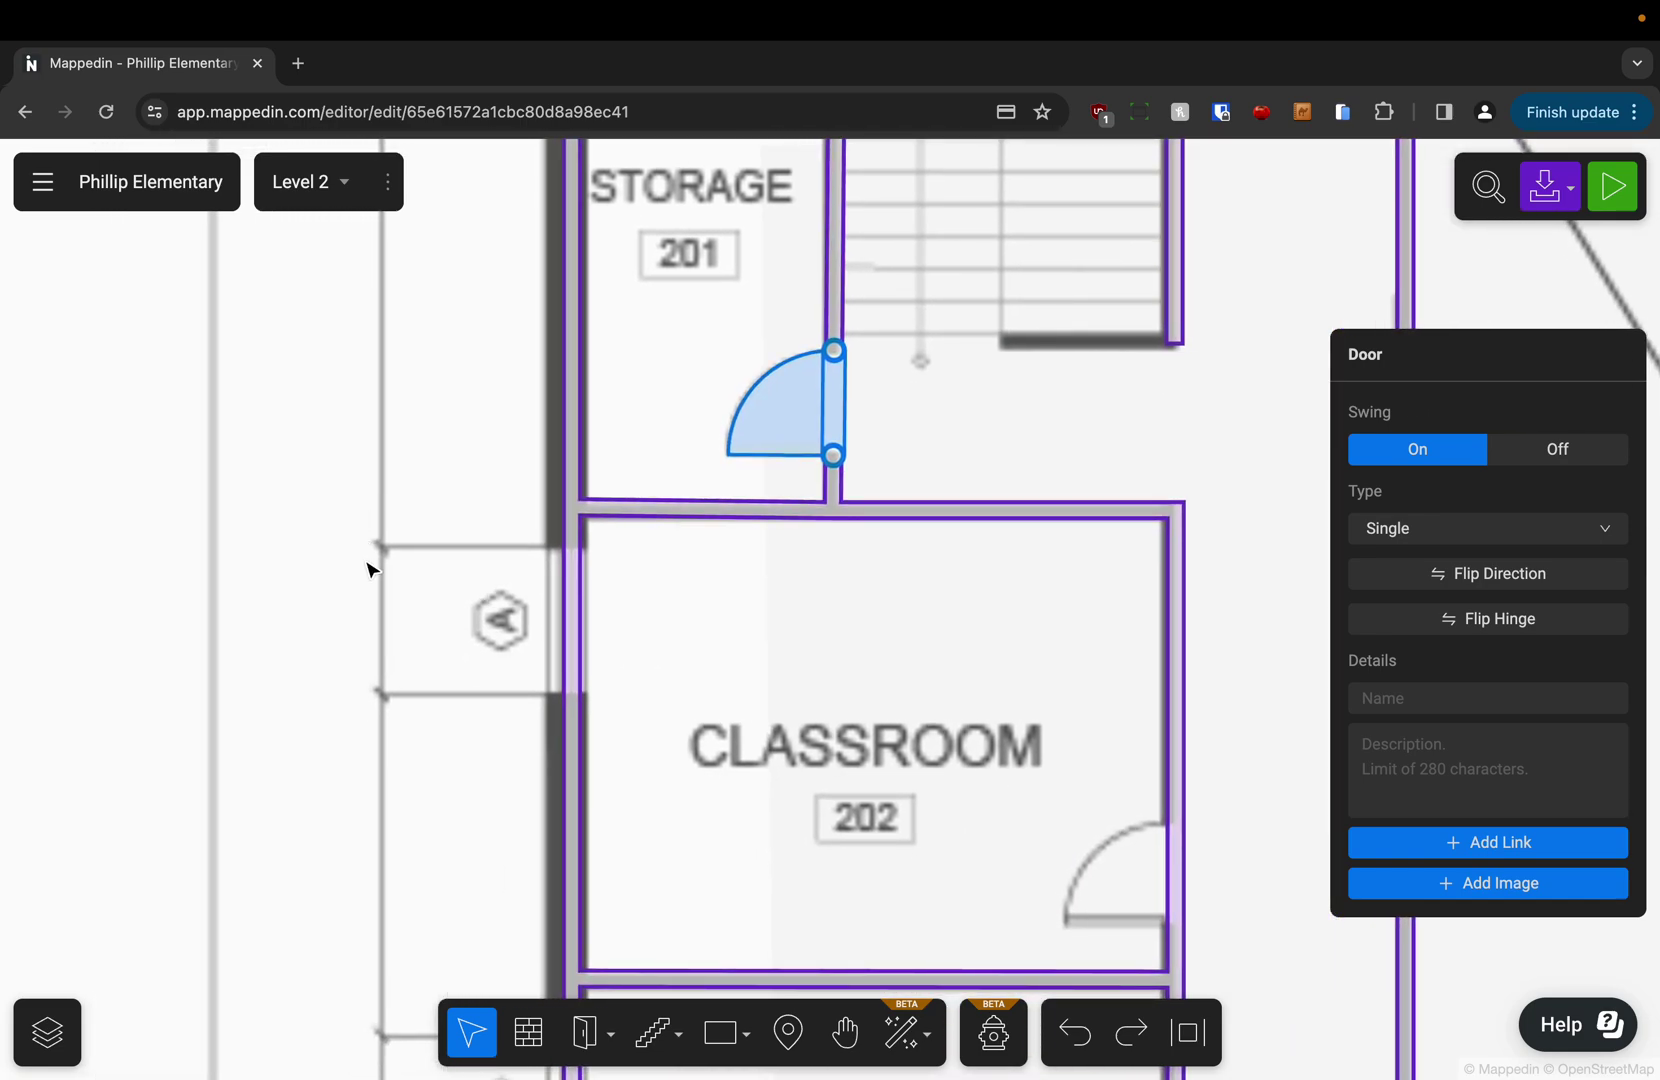
# Switch from doors to windows and place a window on Classroom 202's exterior wall.
pyautogui.click(402, 698)
pyautogui.moveTo(576, 1043)
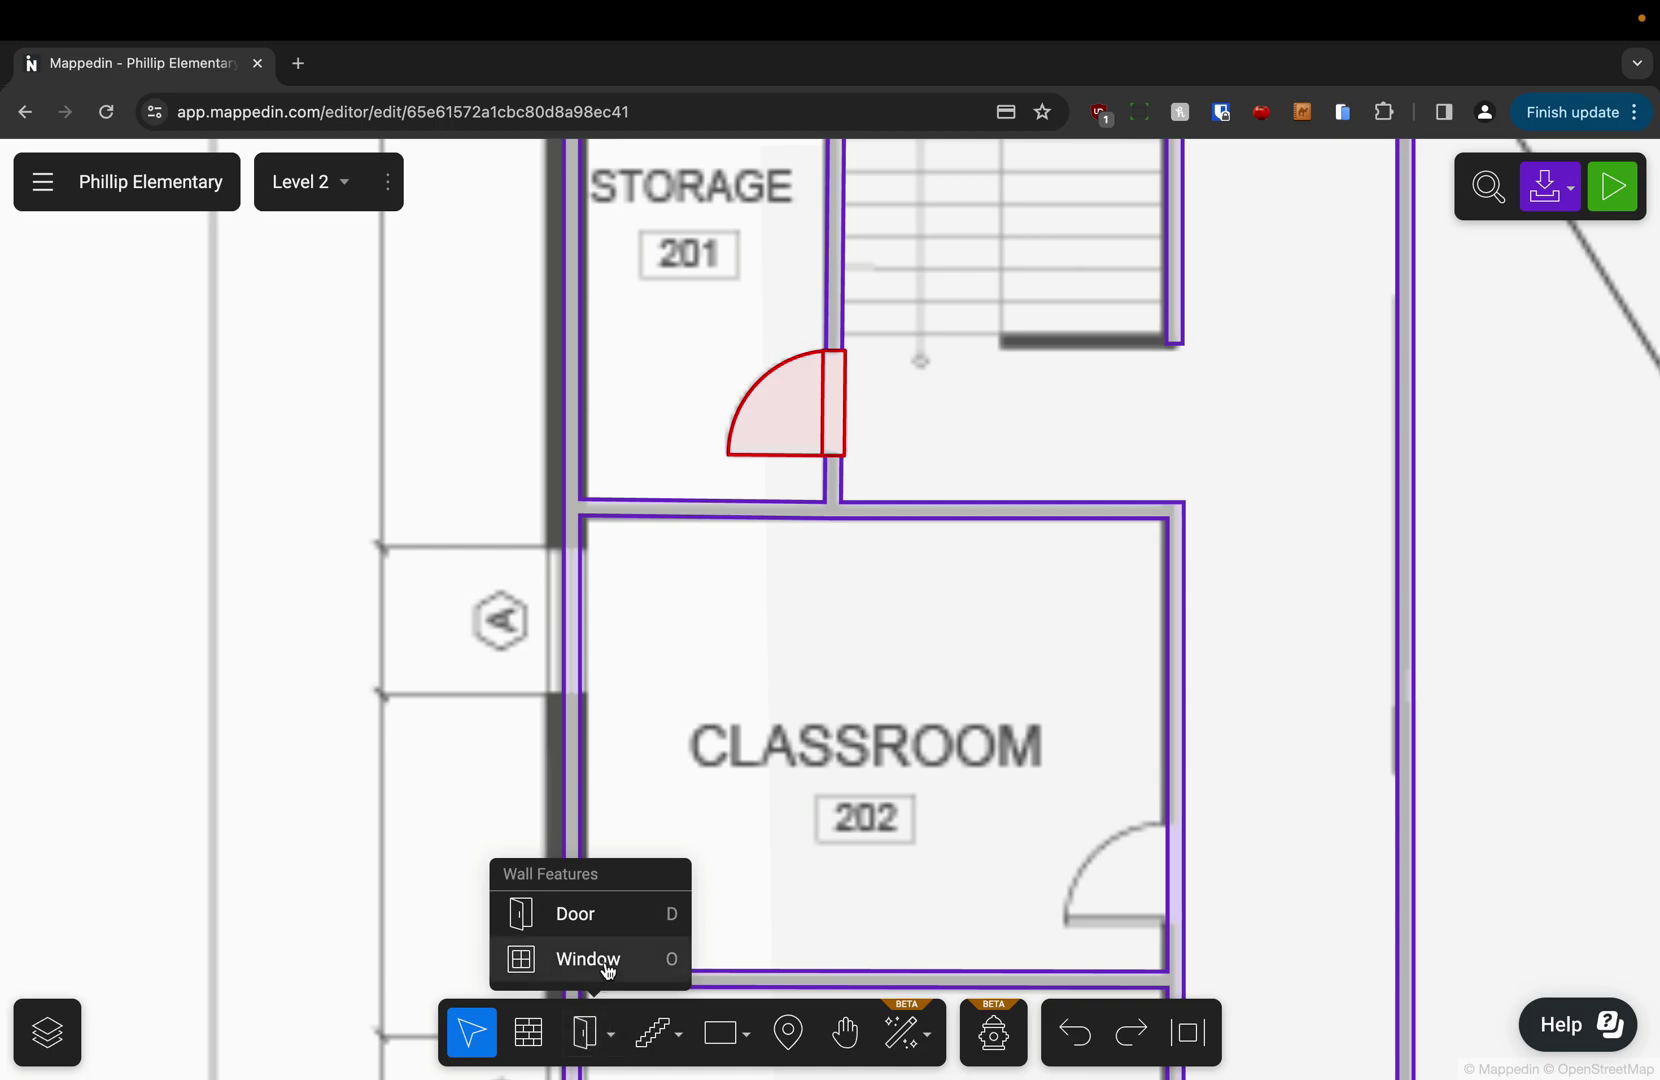
pyautogui.click(606, 970)
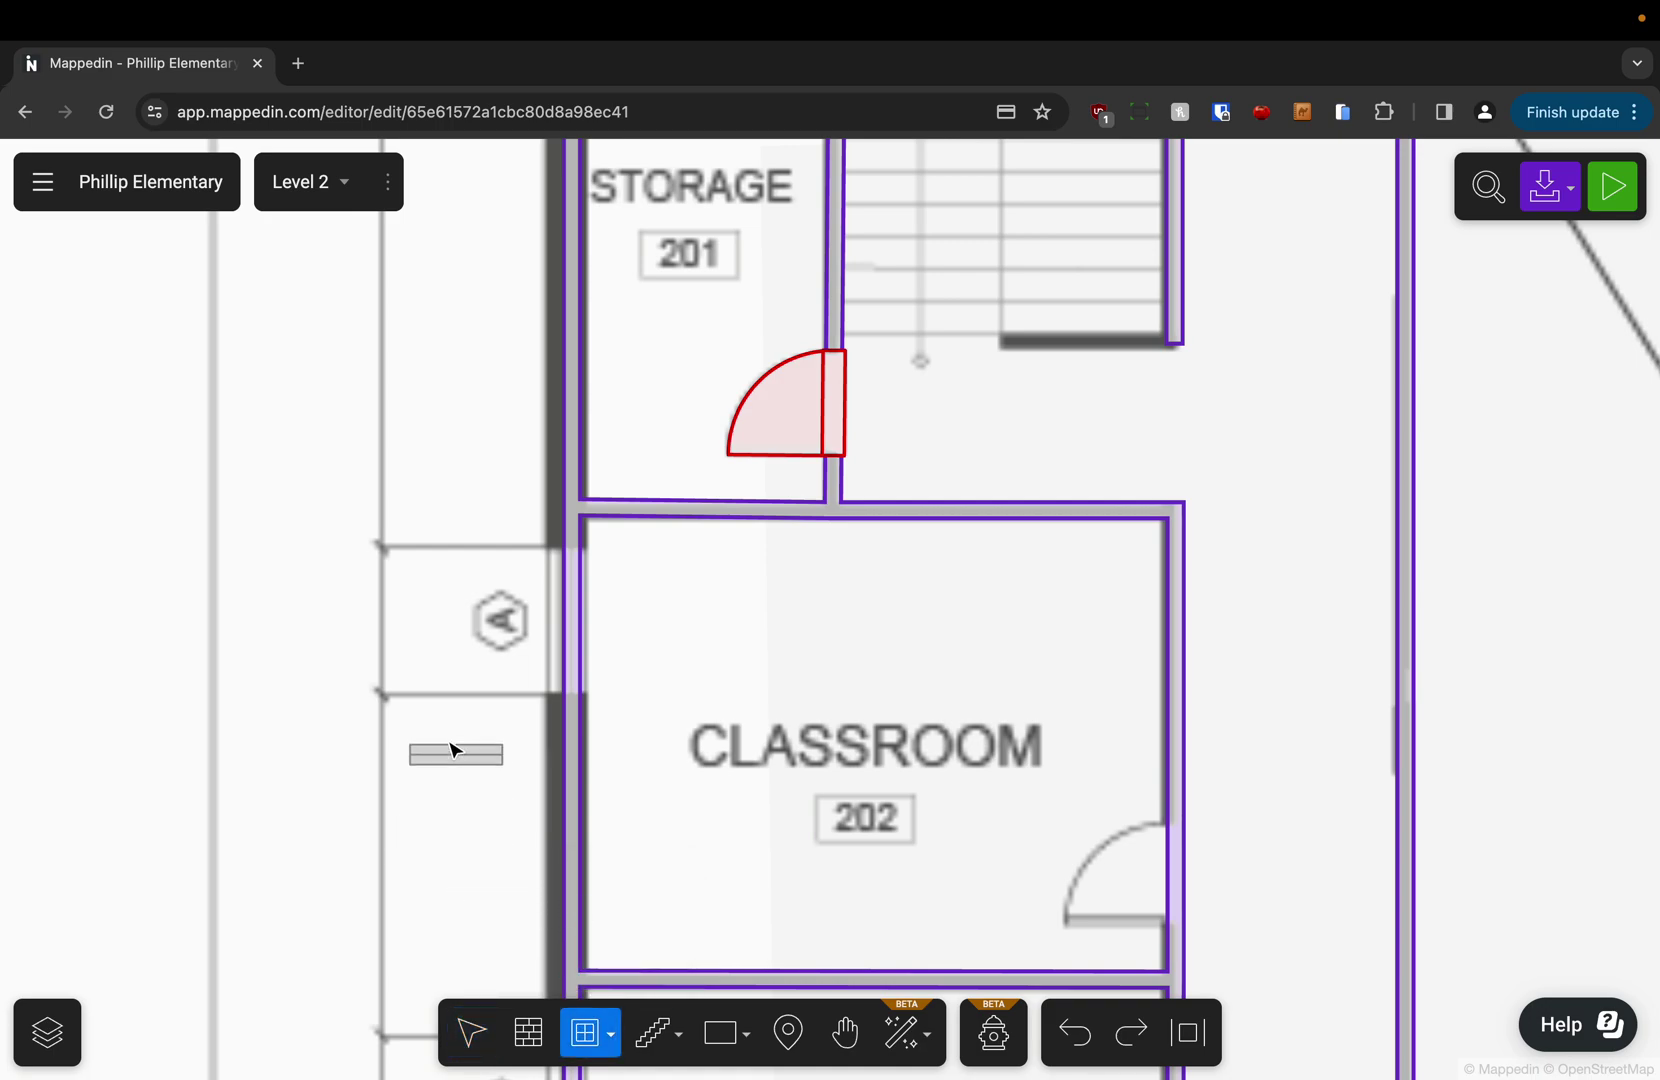
pyautogui.scroll(2, 460, 605)
pyautogui.scroll(3, 480, 618)
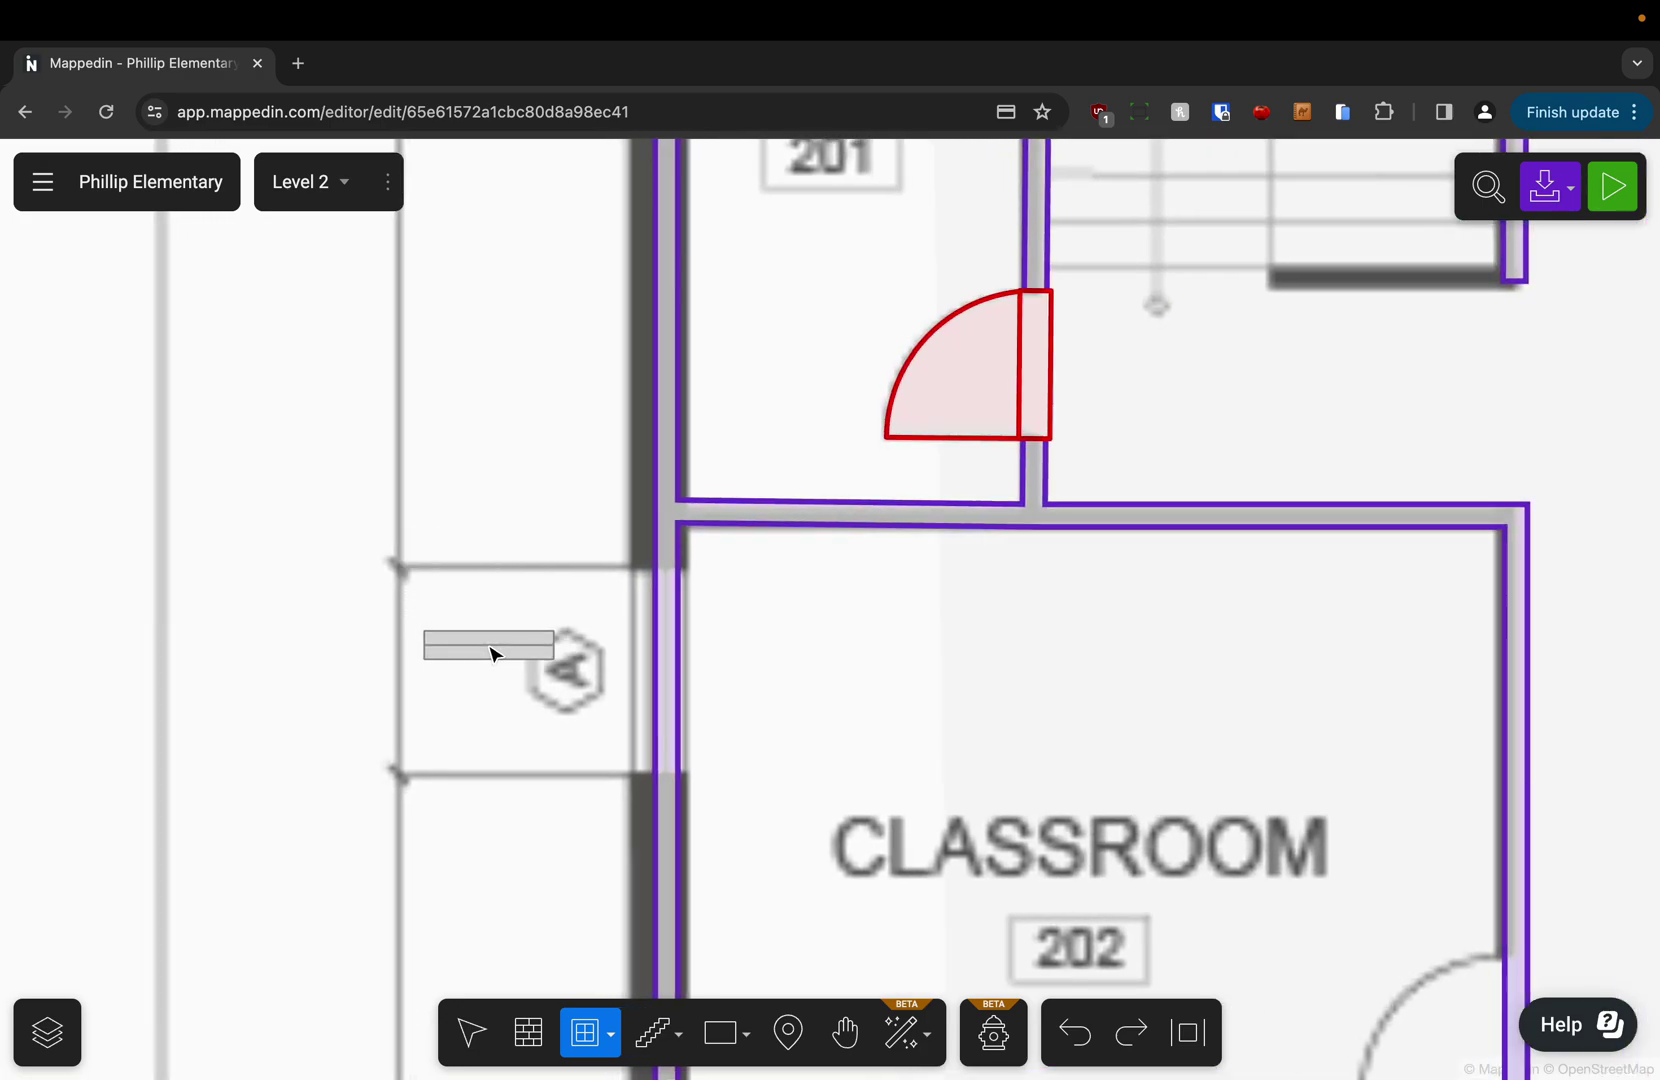
pyautogui.click(668, 640)
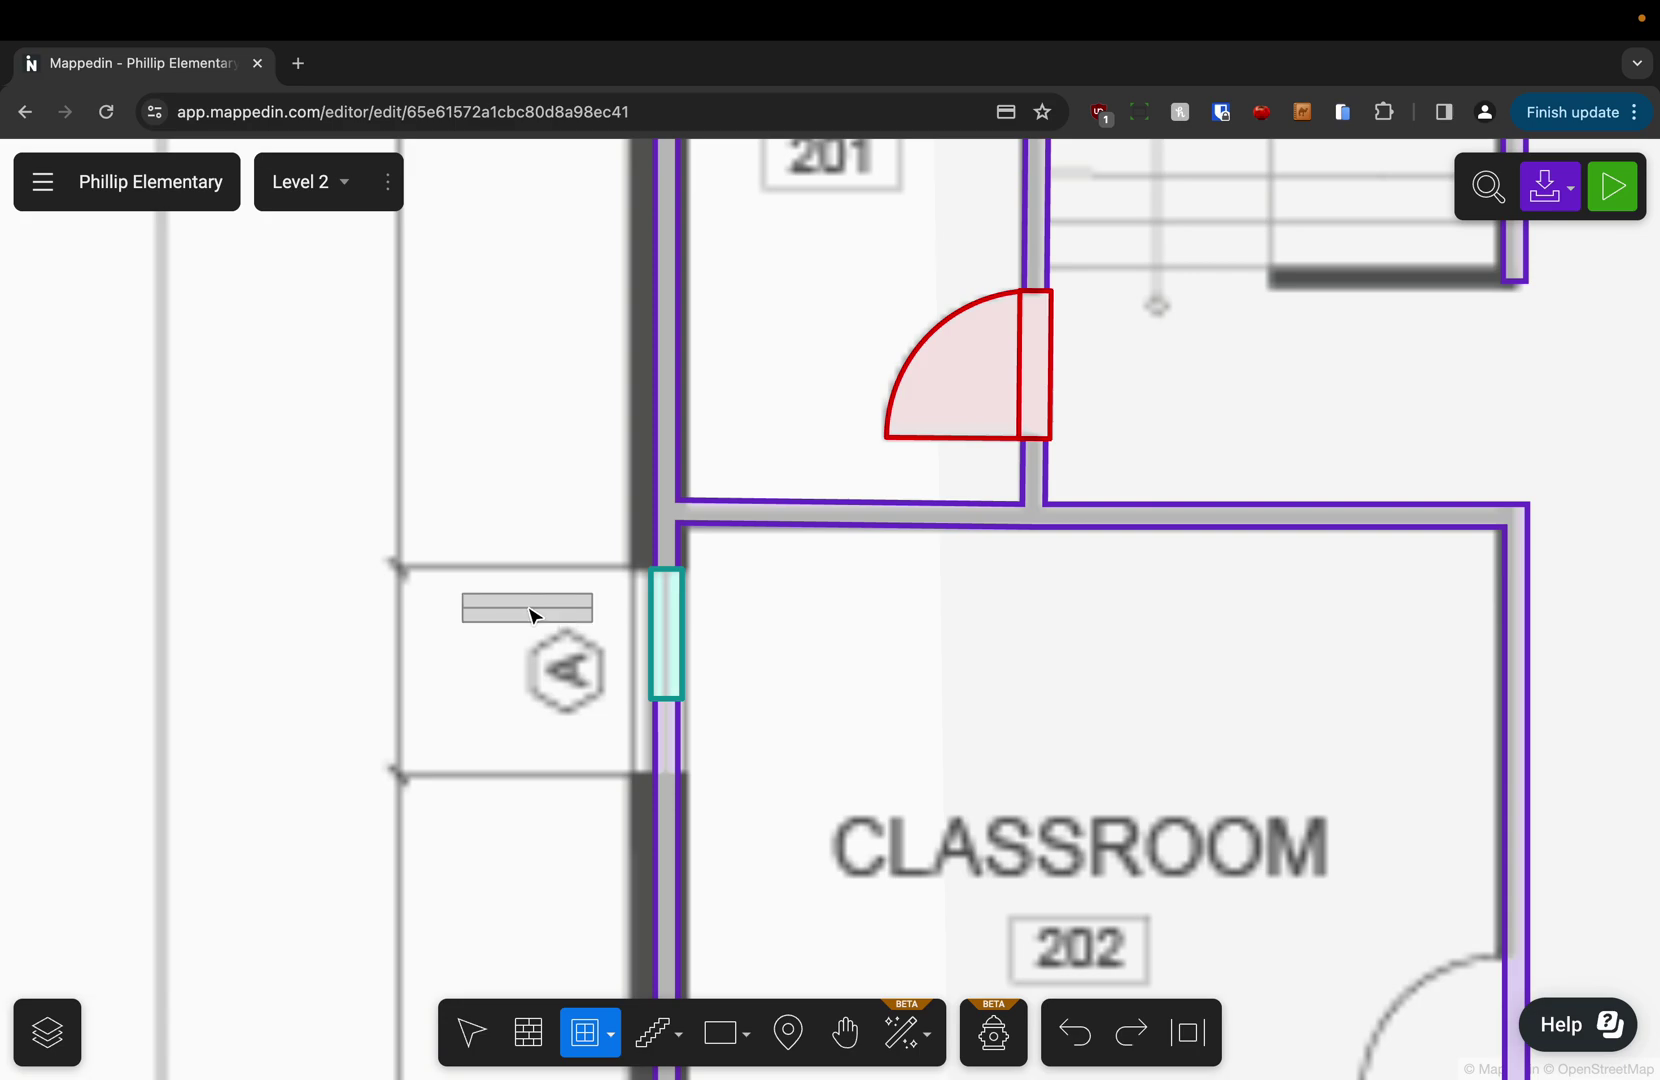
# Lengthen the Classroom 202 window downward to span the adjacent bay.
pyautogui.press('Escape')
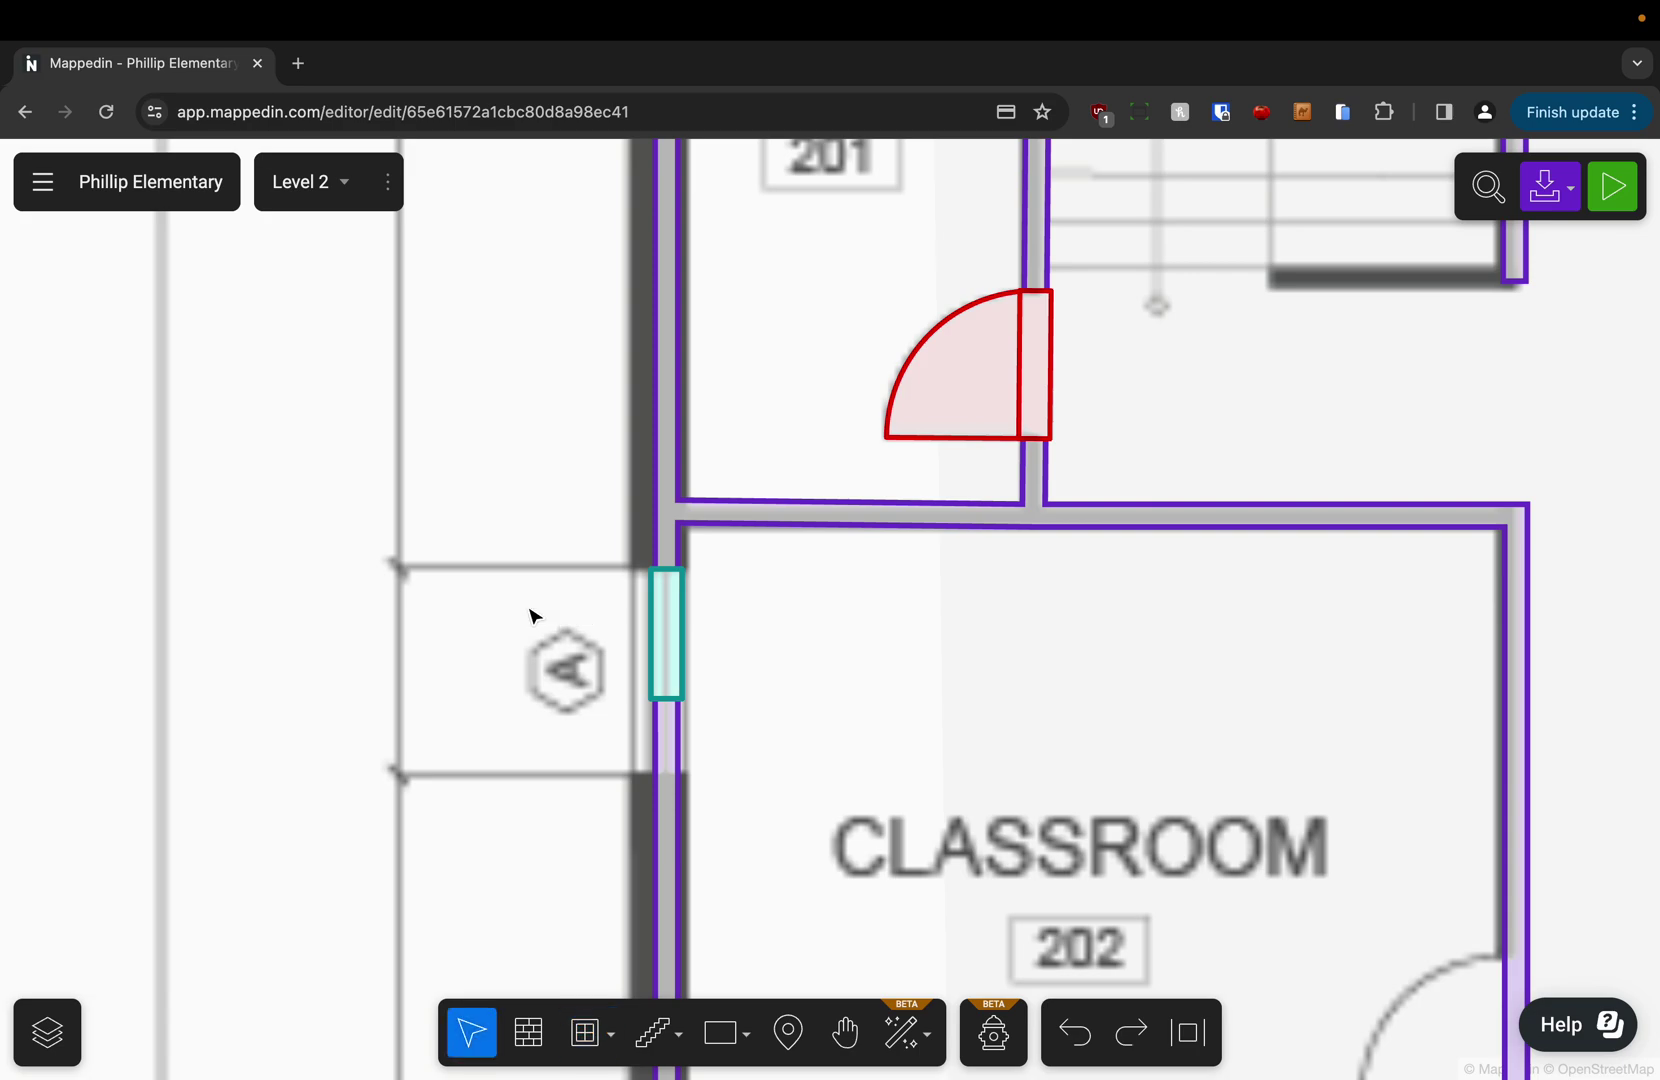
pyautogui.click(663, 652)
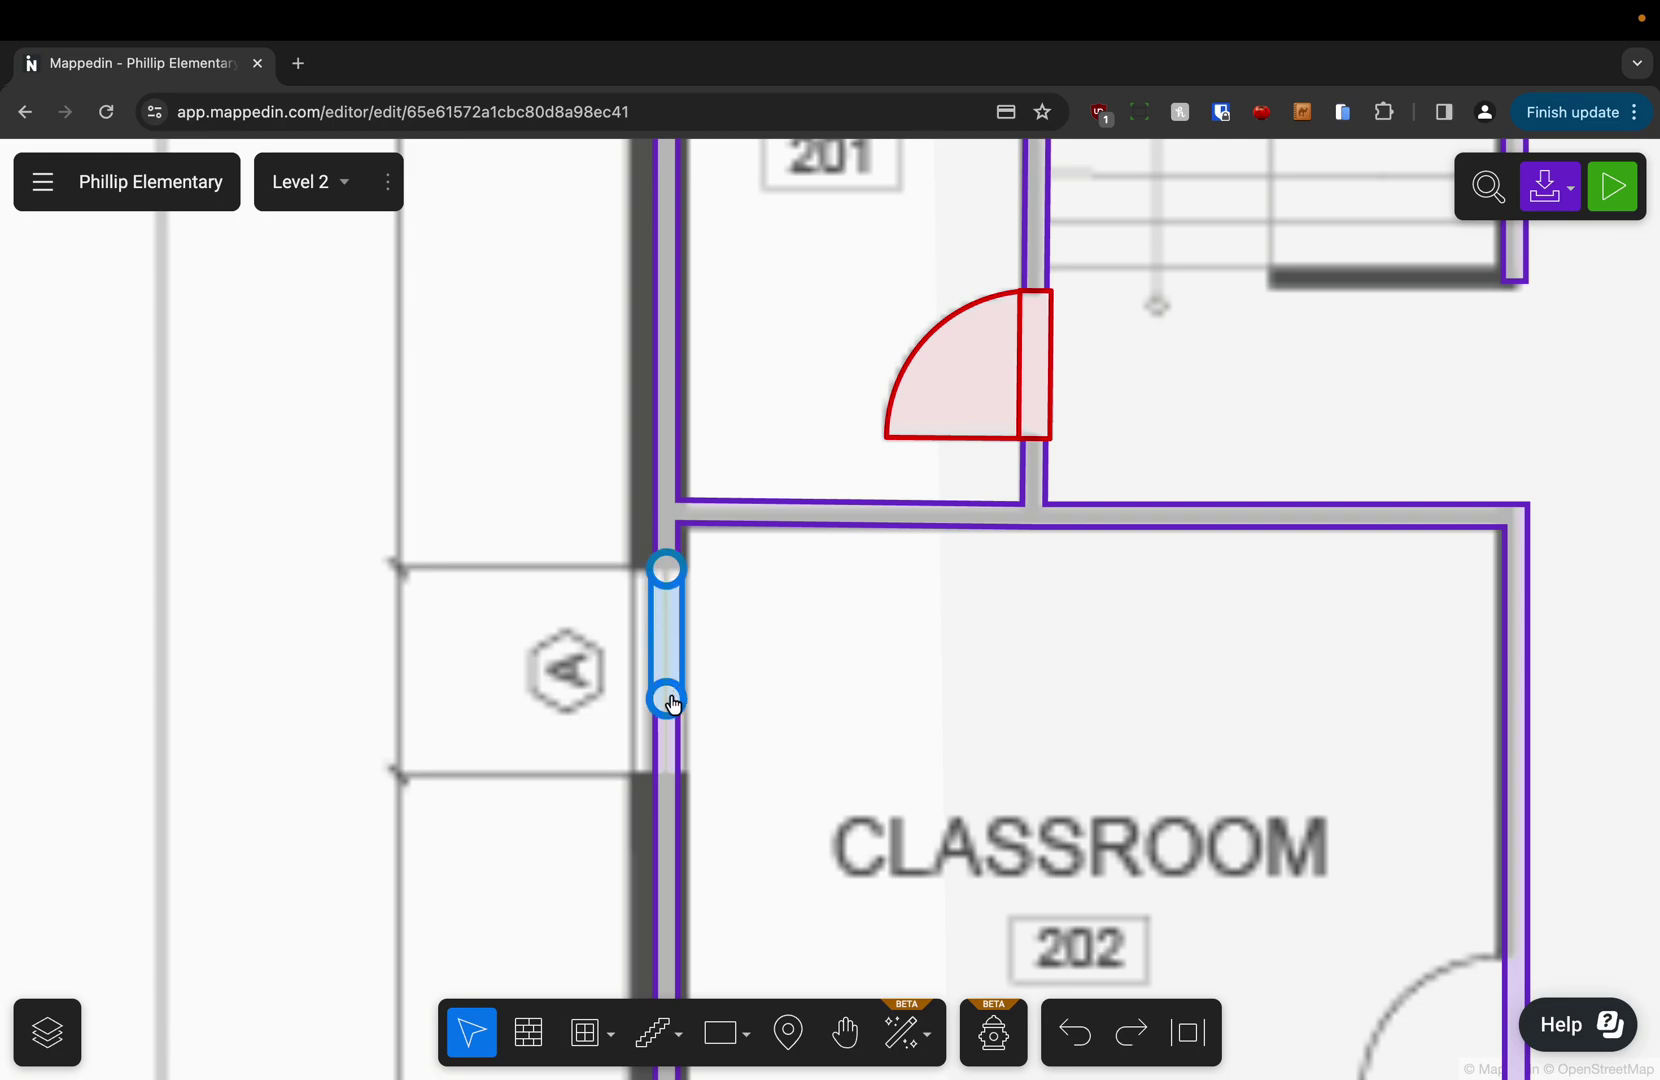
pyautogui.moveTo(667, 697); pyautogui.dragTo(669, 776)
pyautogui.click(470, 745)
pyautogui.scroll(-5, 392, 747)
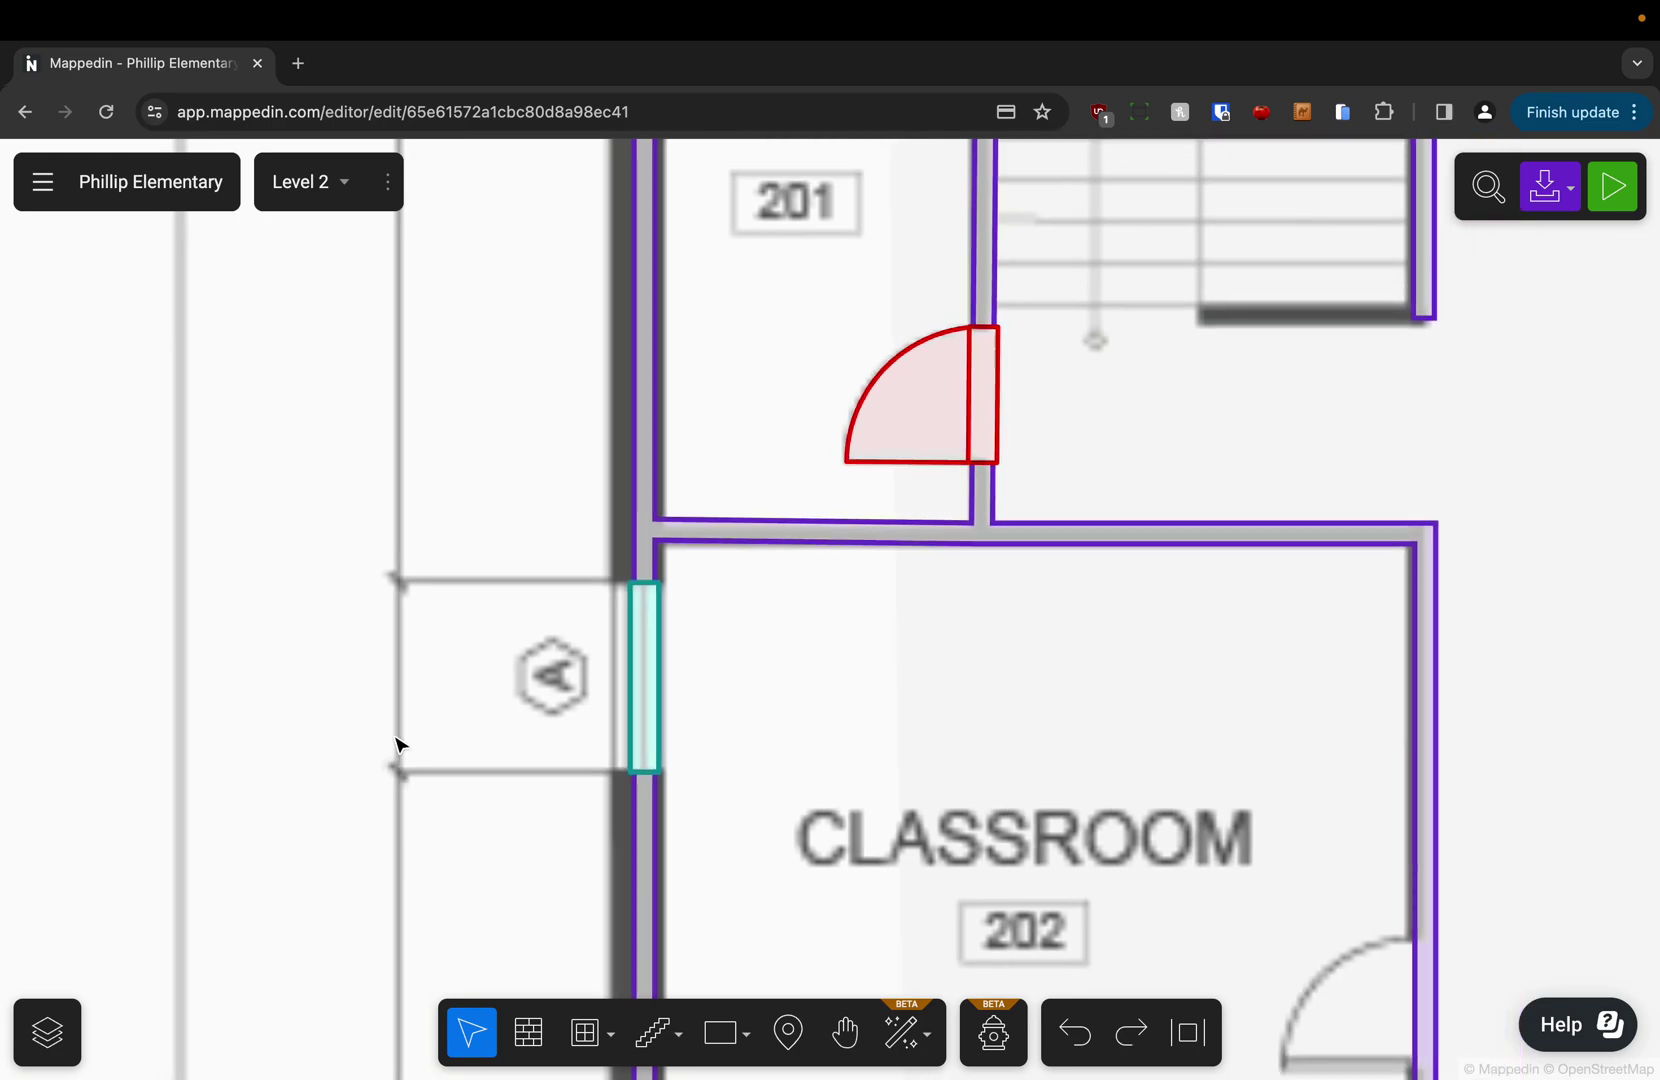
# Add doors to the corridor walls of Classrooms 202, 203 and 204.
pyautogui.moveTo(396, 744); pyautogui.dragTo(458, 534)
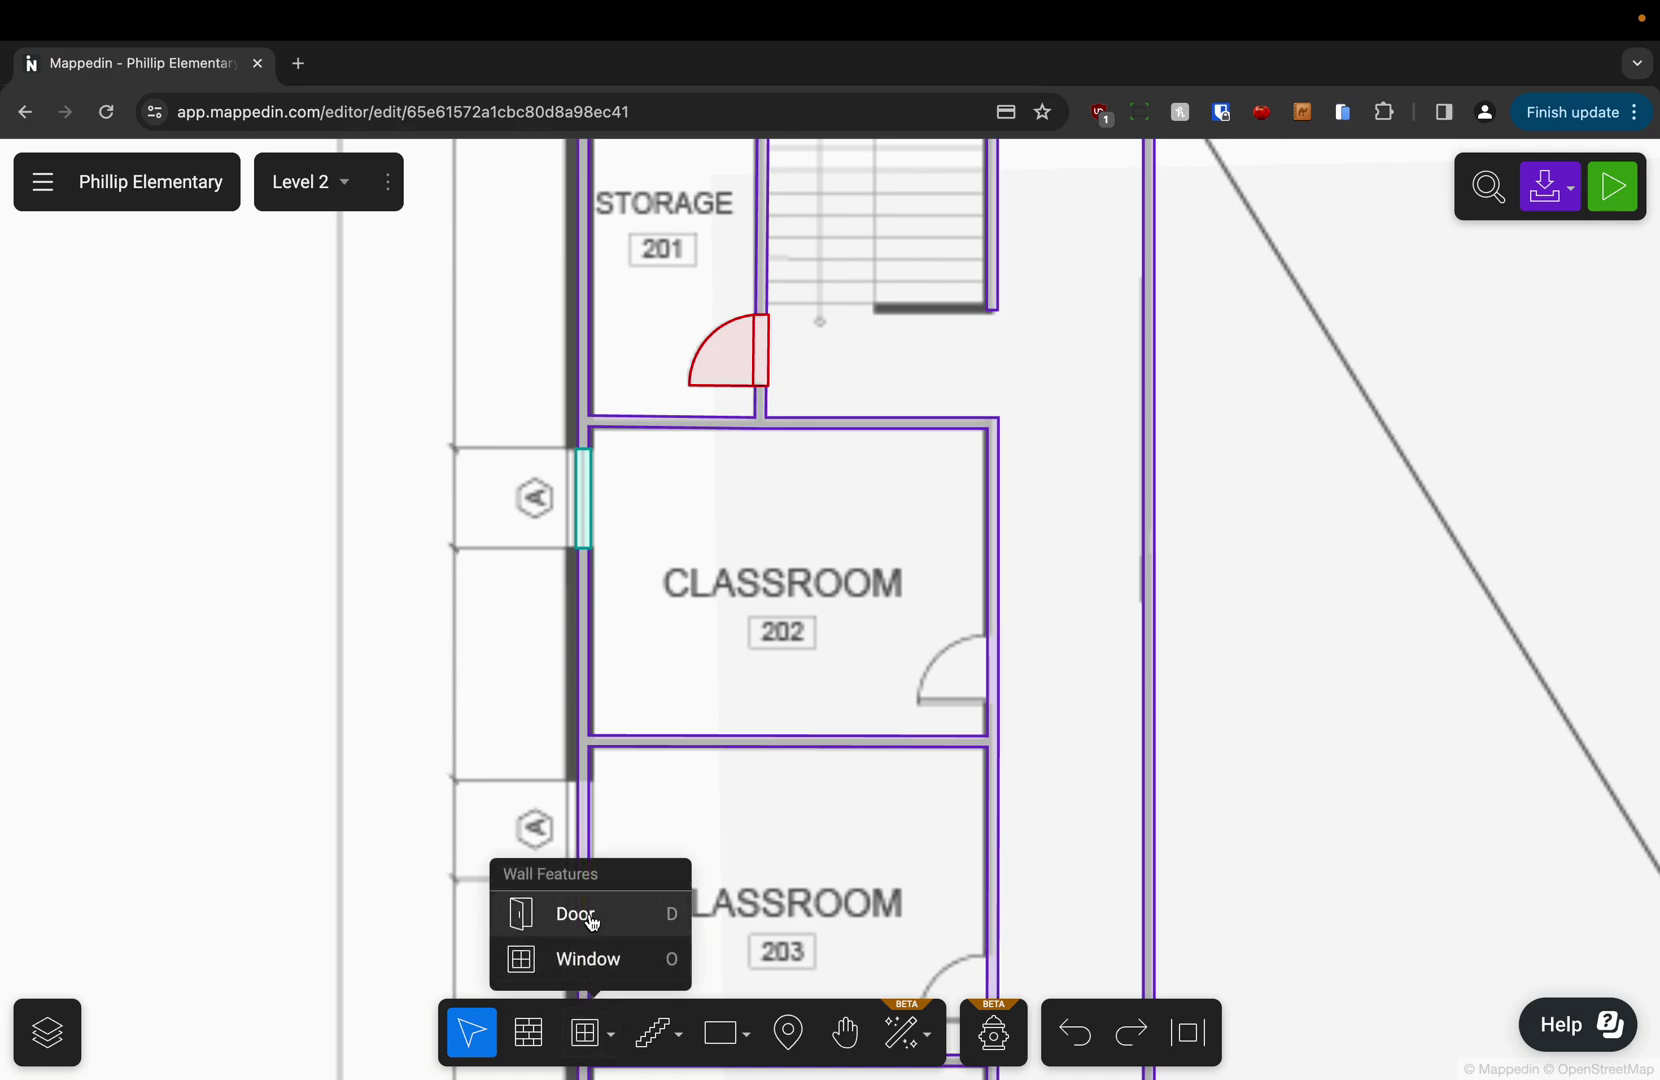
pyautogui.click(591, 920)
pyautogui.scroll(-5, 912, 437)
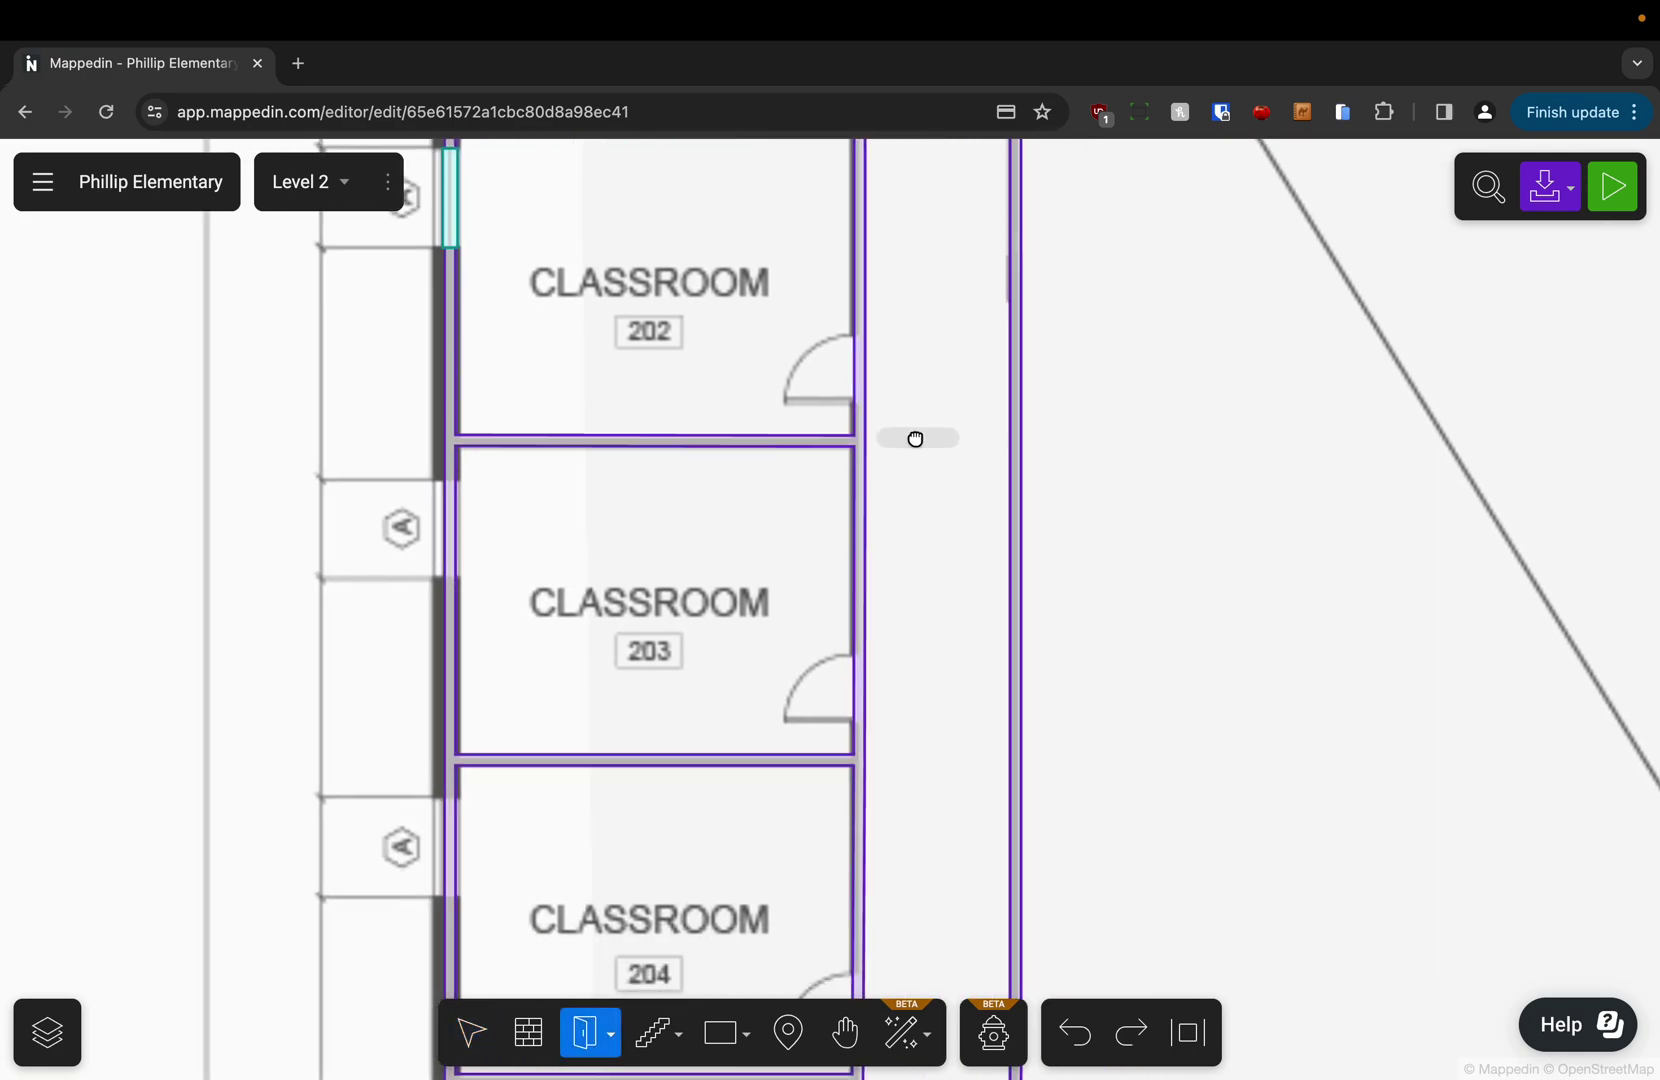
pyautogui.scroll(-3, 930, 490)
pyautogui.moveTo(937, 537); pyautogui.dragTo(971, 441)
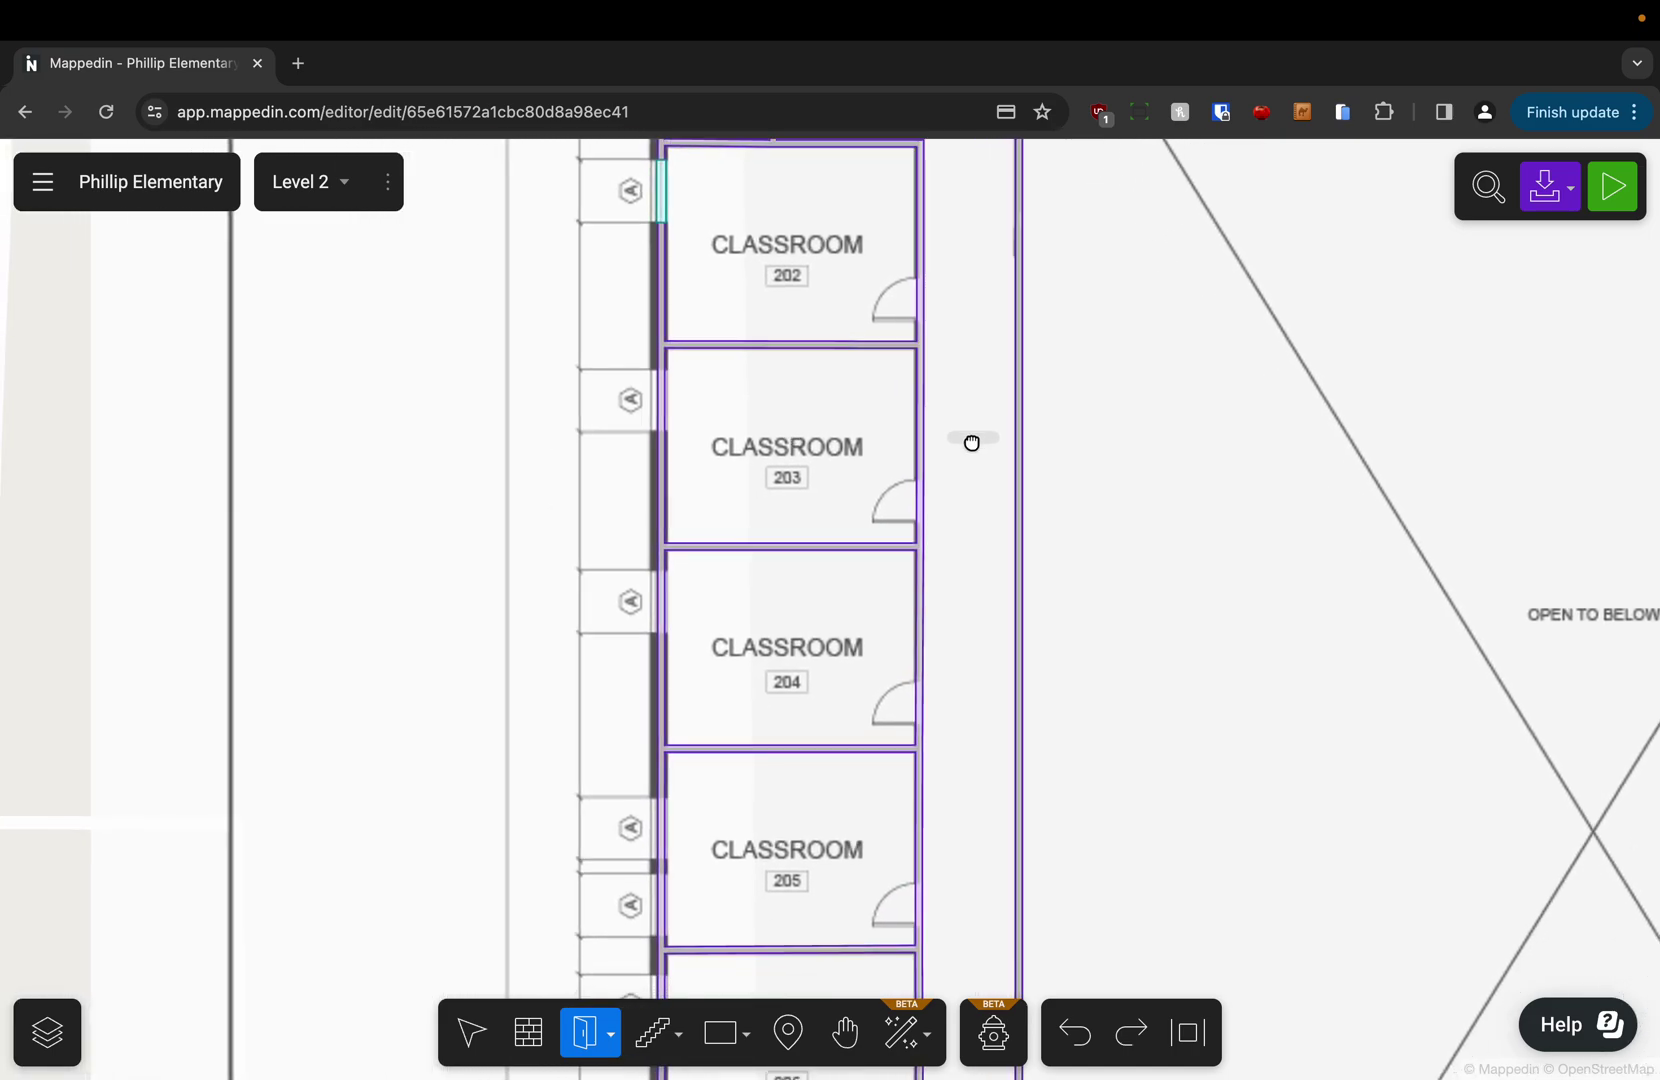
pyautogui.click(926, 306)
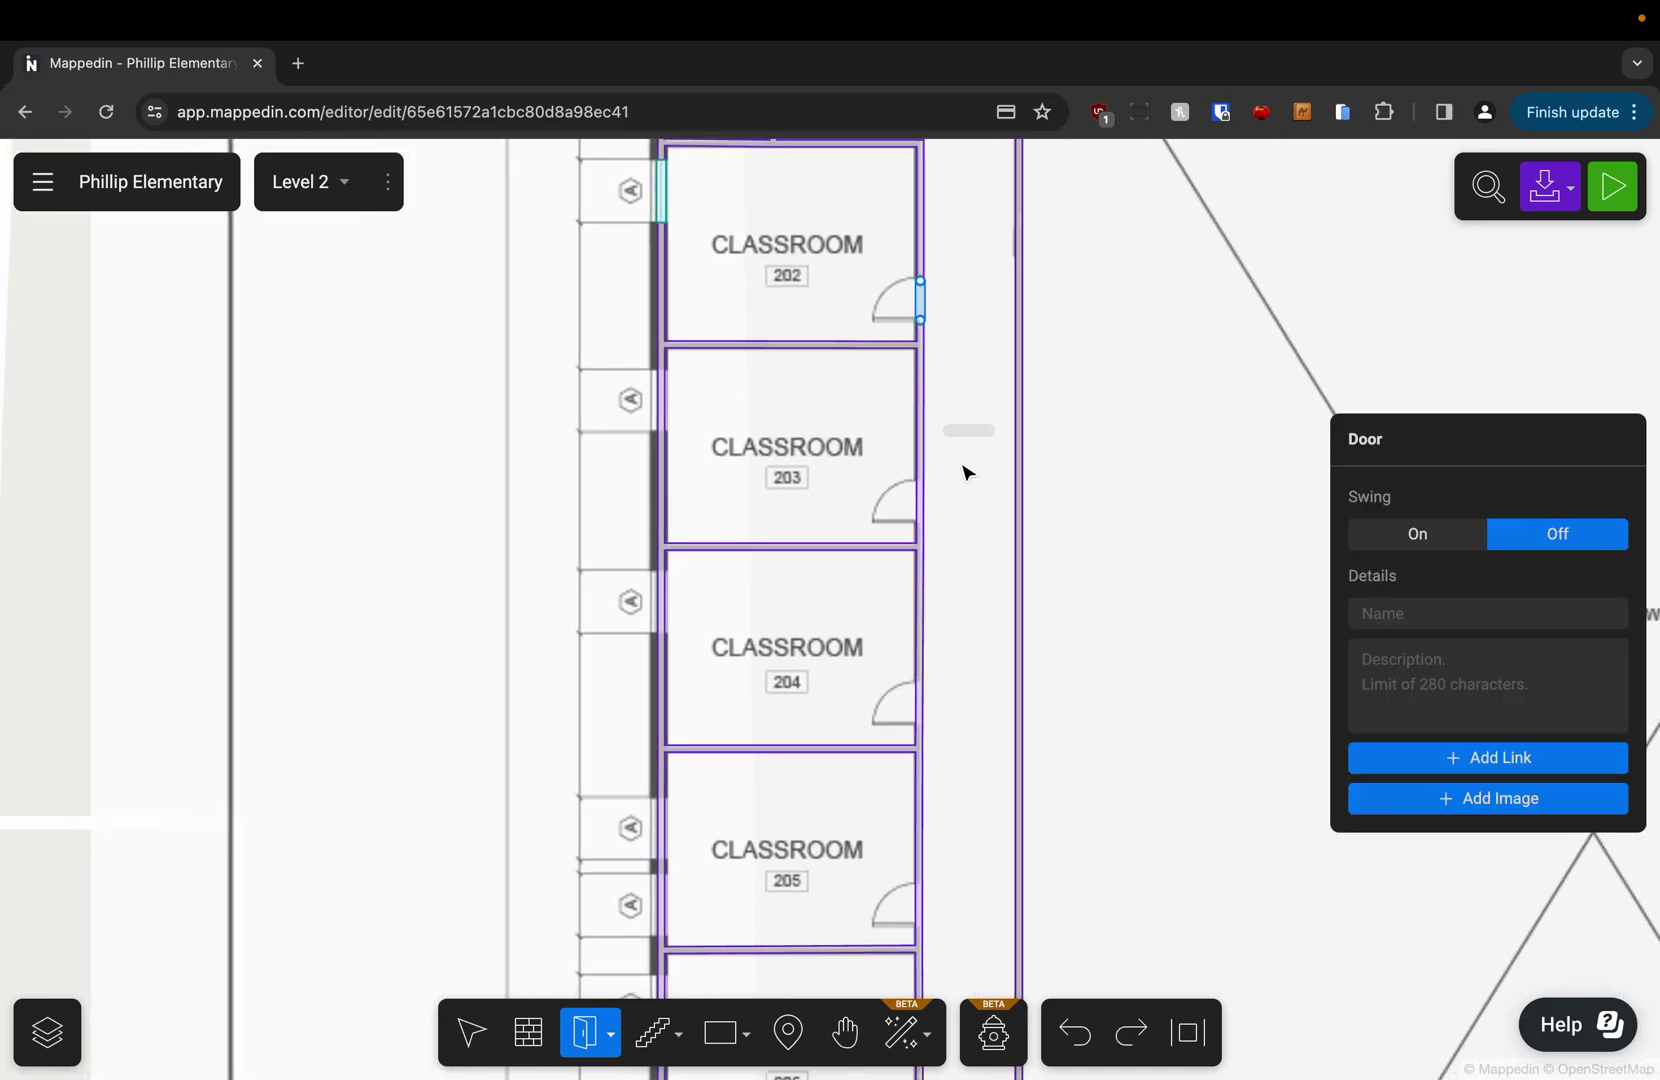
pyautogui.click(922, 502)
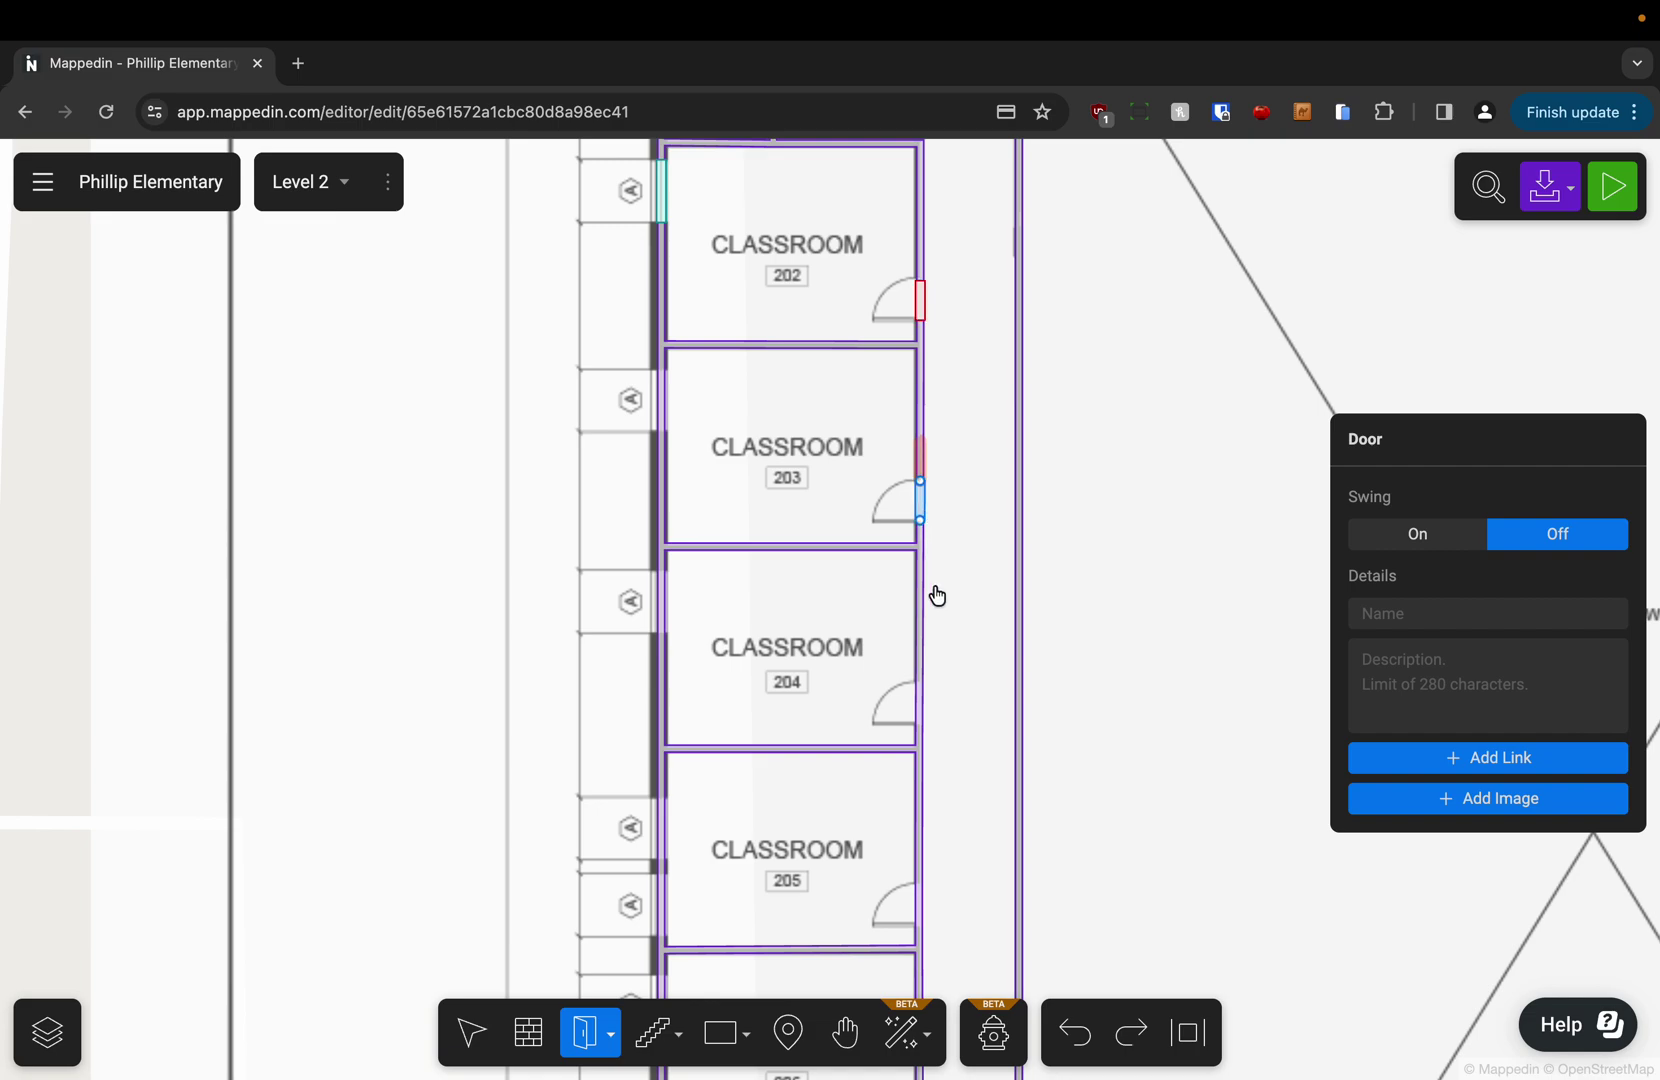
pyautogui.click(924, 706)
# Add doors to the corridor walls of Classrooms 205, 206 and 207.
pyautogui.press('h')
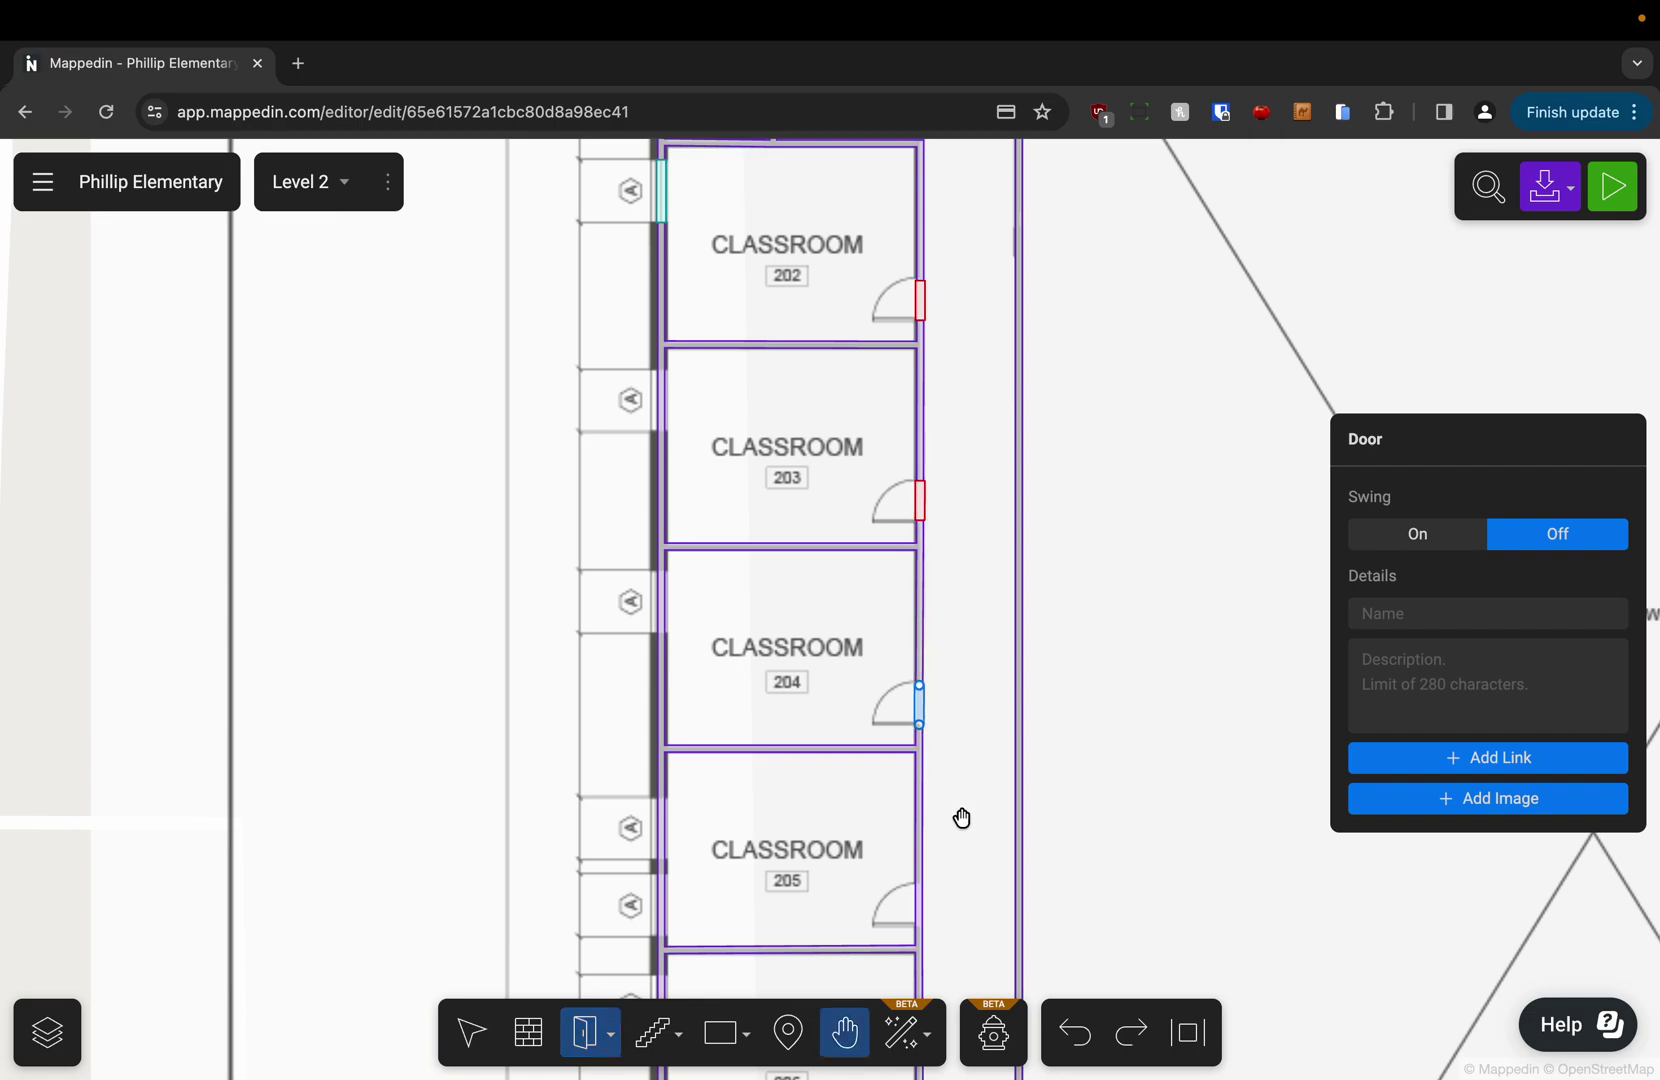
pyautogui.moveTo(982, 878); pyautogui.dragTo(990, 302)
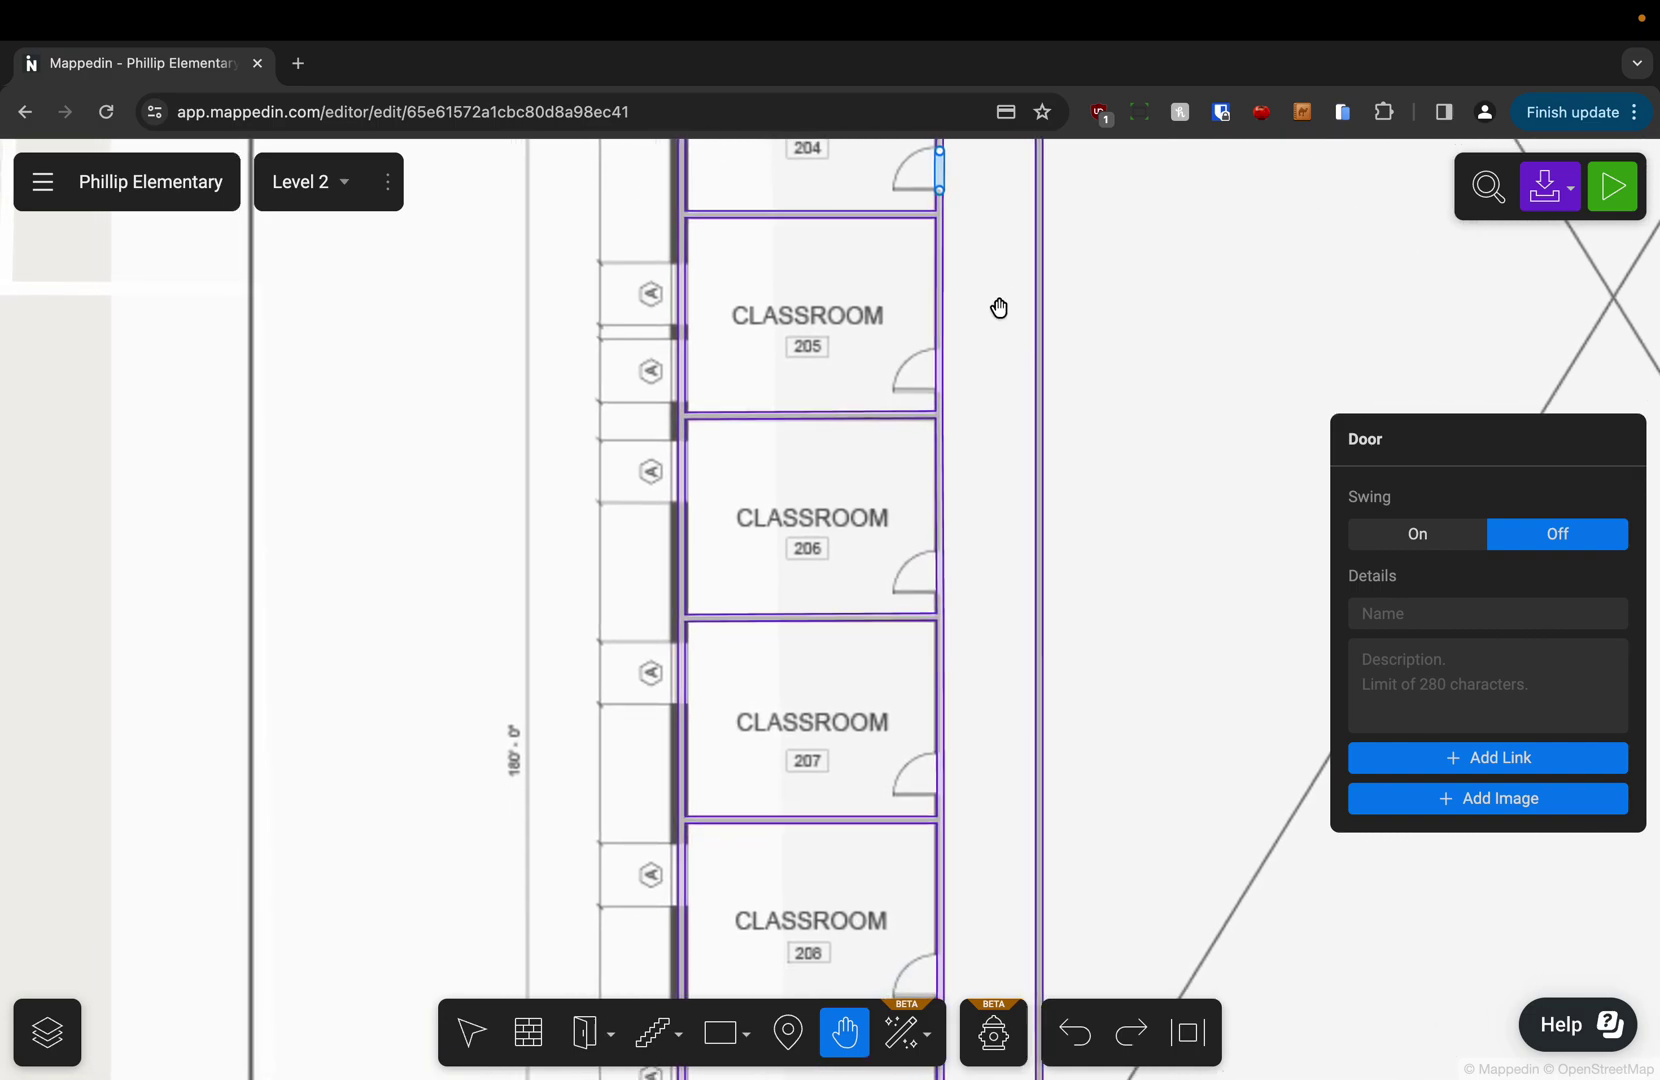
pyautogui.press('d')
pyautogui.click(945, 378)
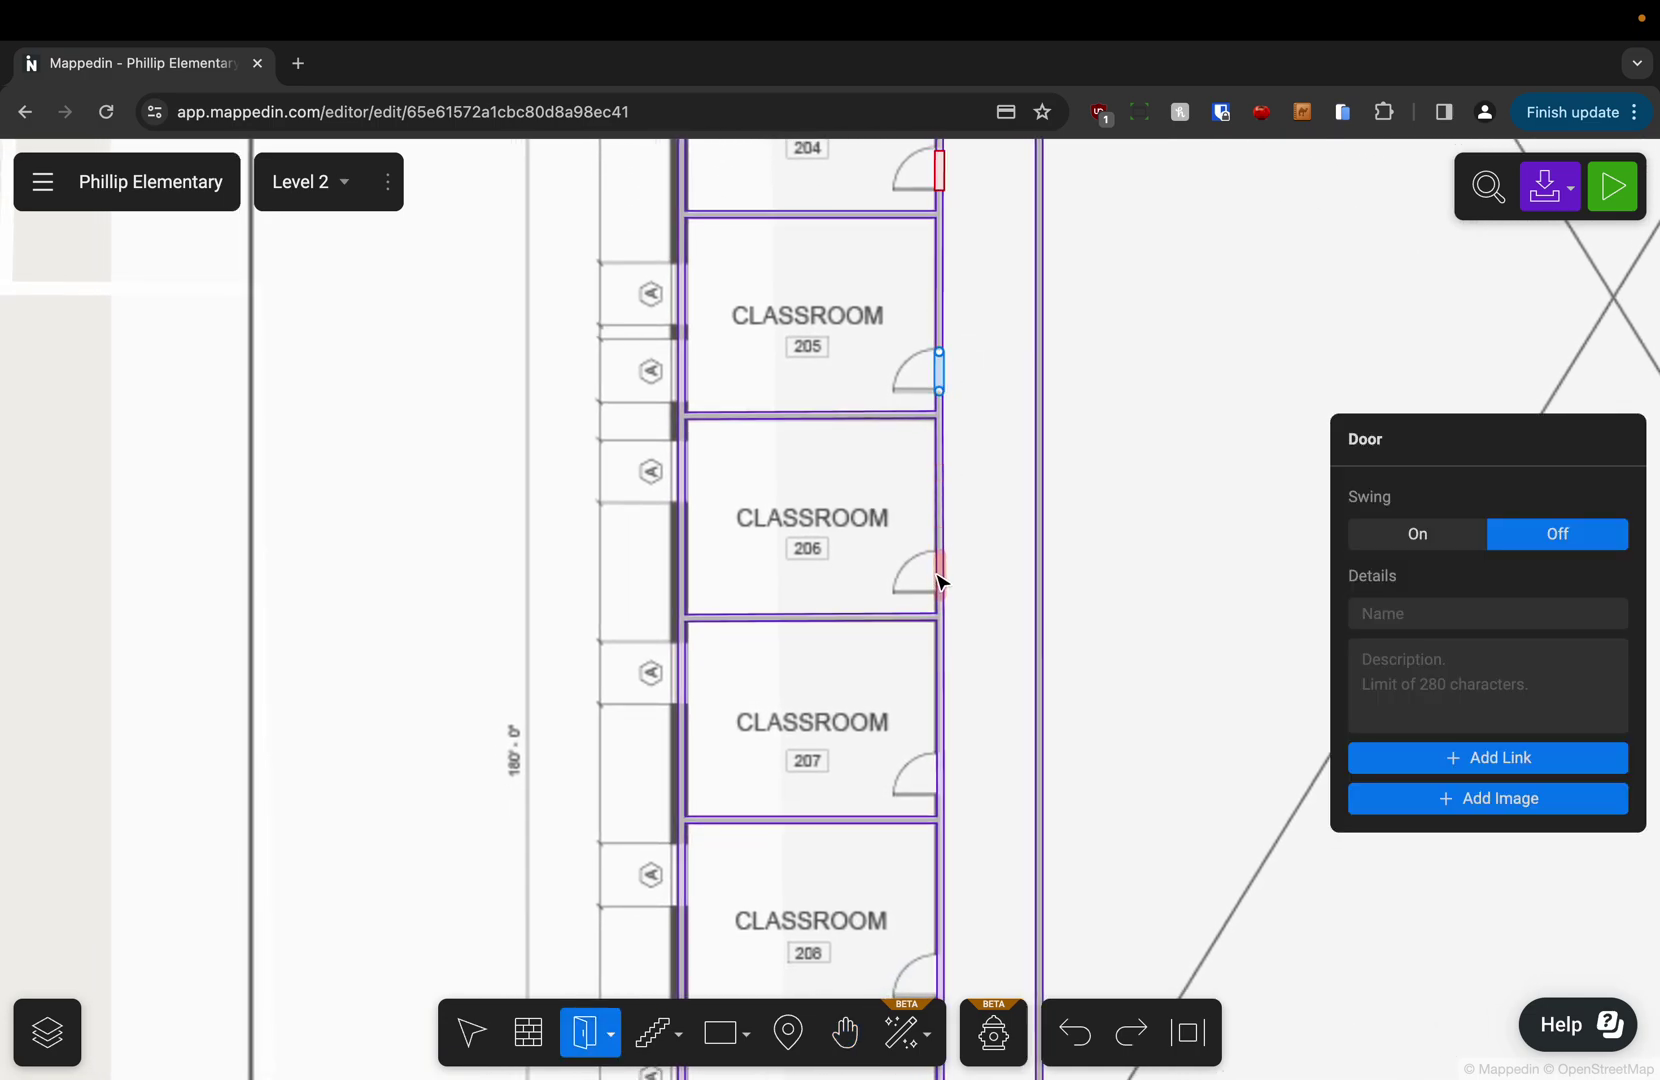
pyautogui.click(940, 576)
pyautogui.click(945, 776)
# Add doors to the corridor walls of Classrooms 208 and 209 and Storage 210.
pyautogui.press('h')
pyautogui.moveTo(993, 835); pyautogui.dragTo(974, 408)
pyautogui.press('d')
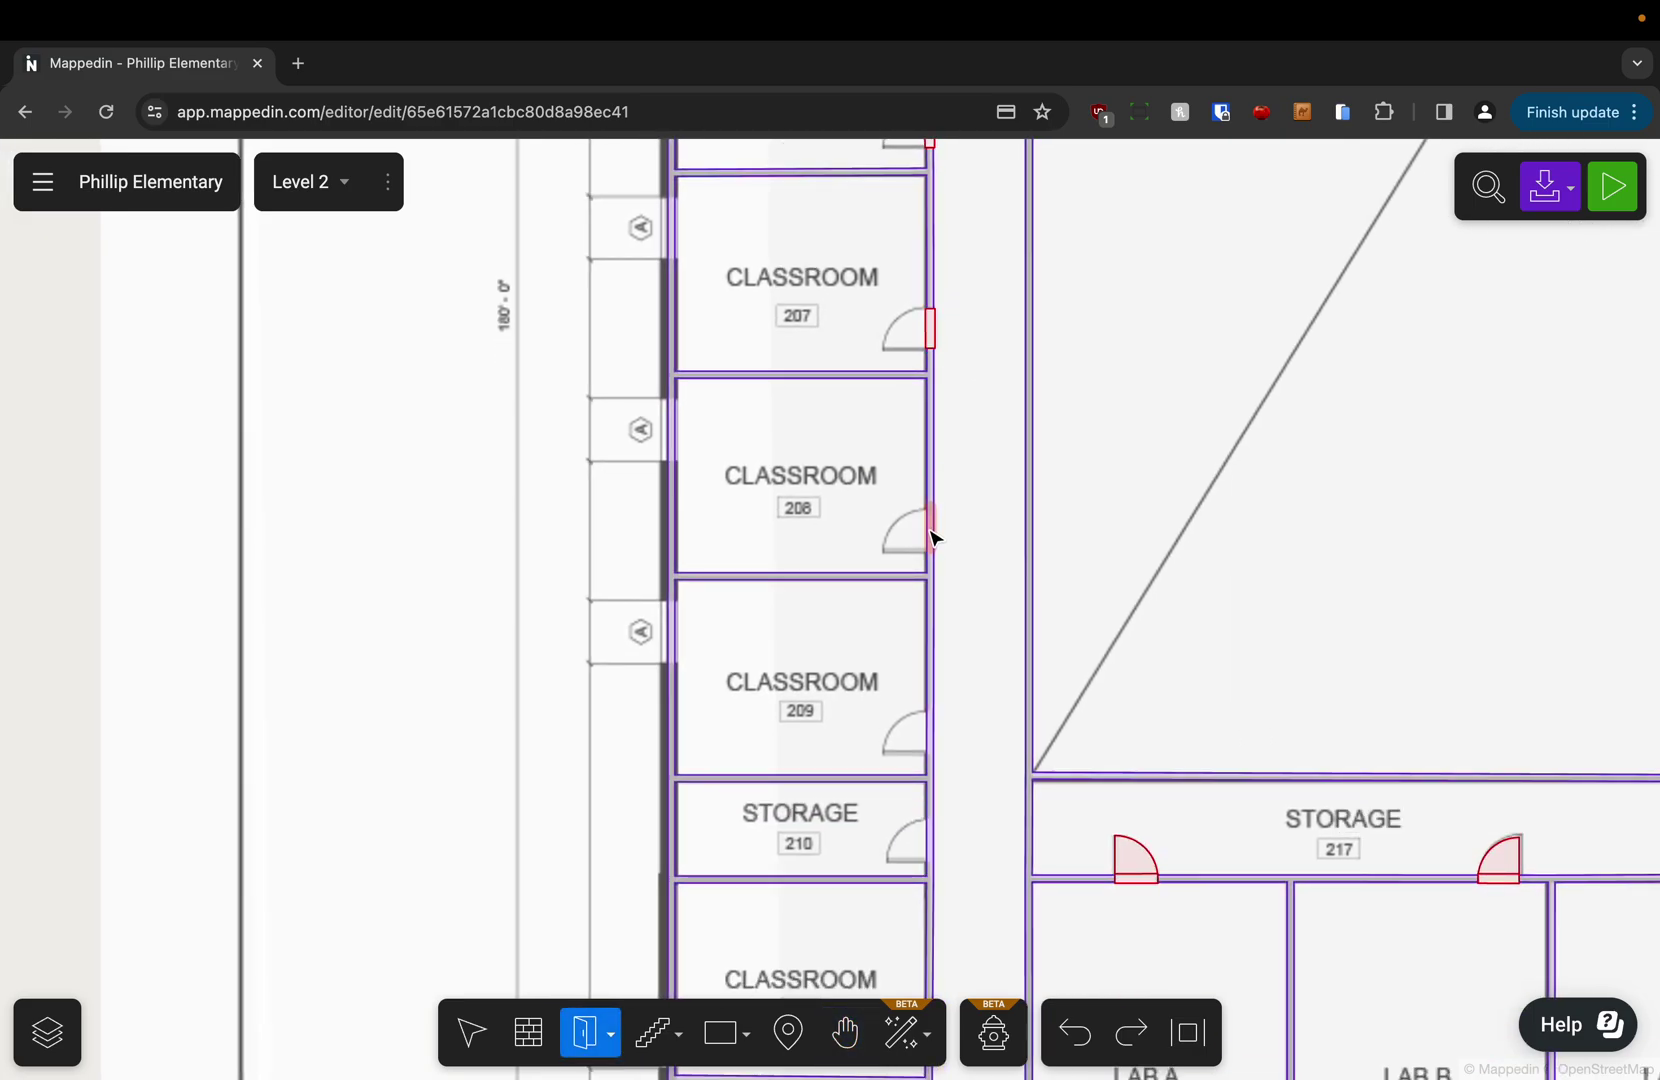
pyautogui.click(930, 530)
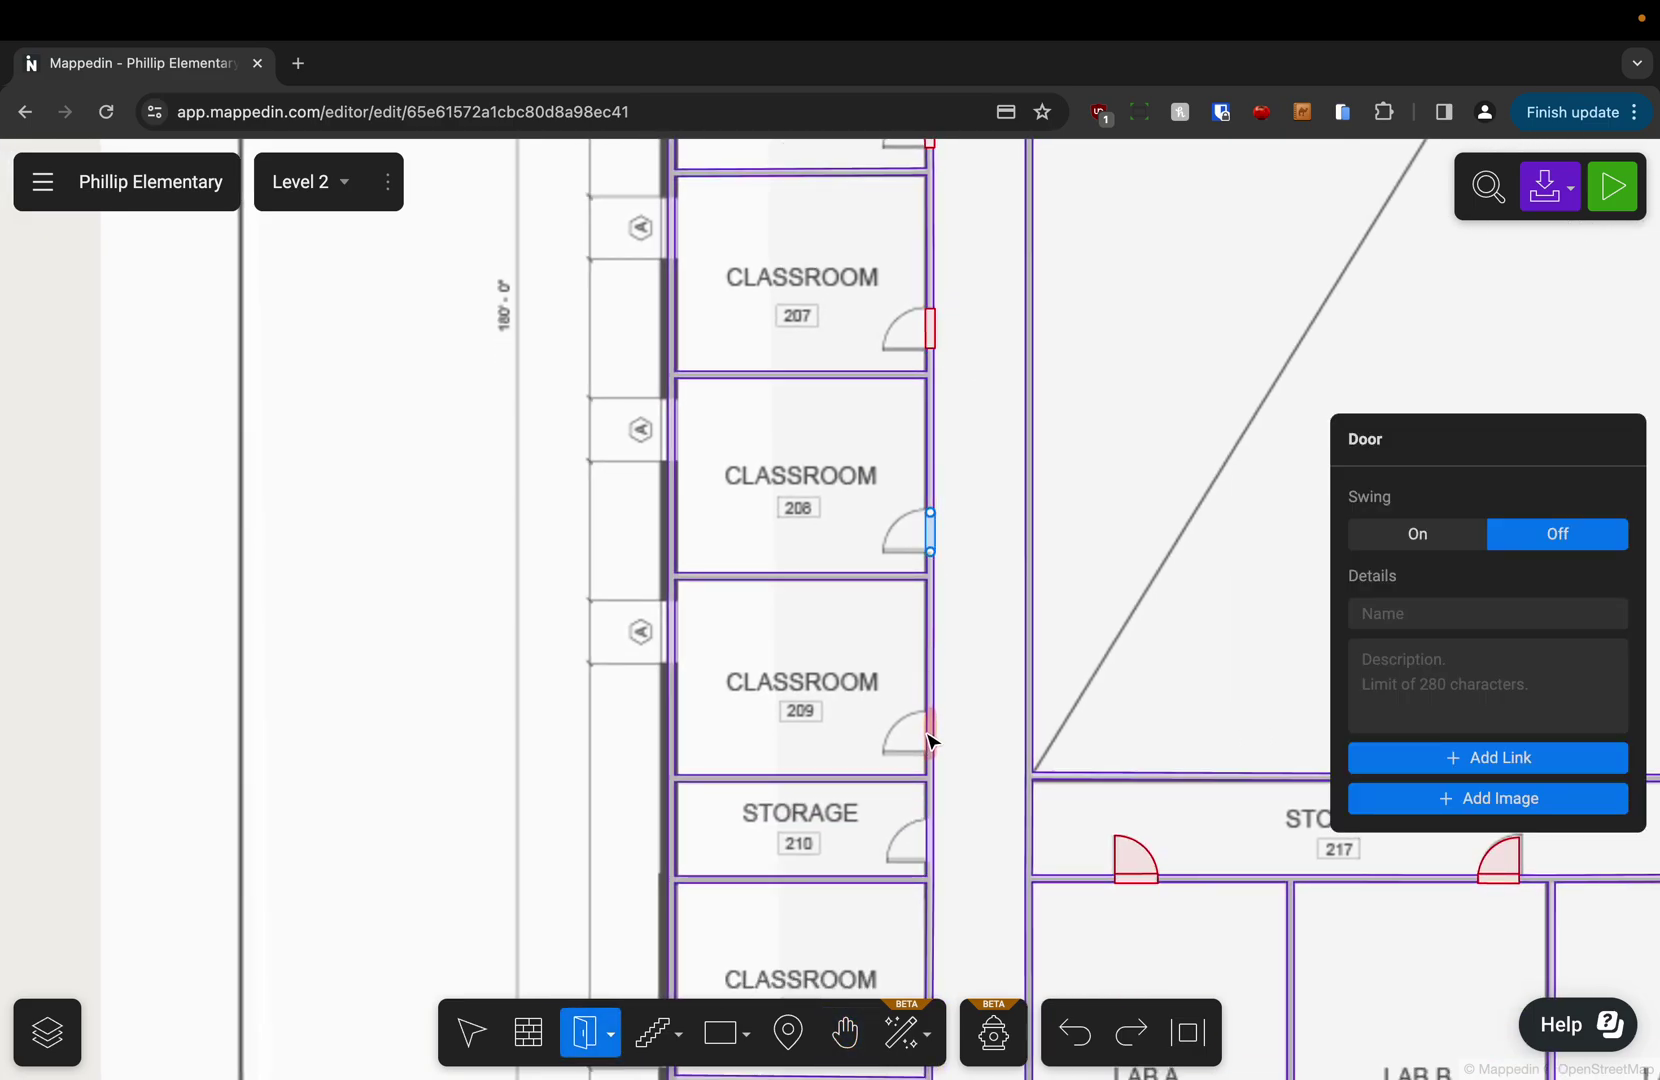
pyautogui.click(930, 733)
pyautogui.click(936, 845)
# Add doors to the corridor walls of Classrooms 211 and 212.
pyautogui.press('h')
pyautogui.moveTo(967, 848); pyautogui.dragTo(982, 456)
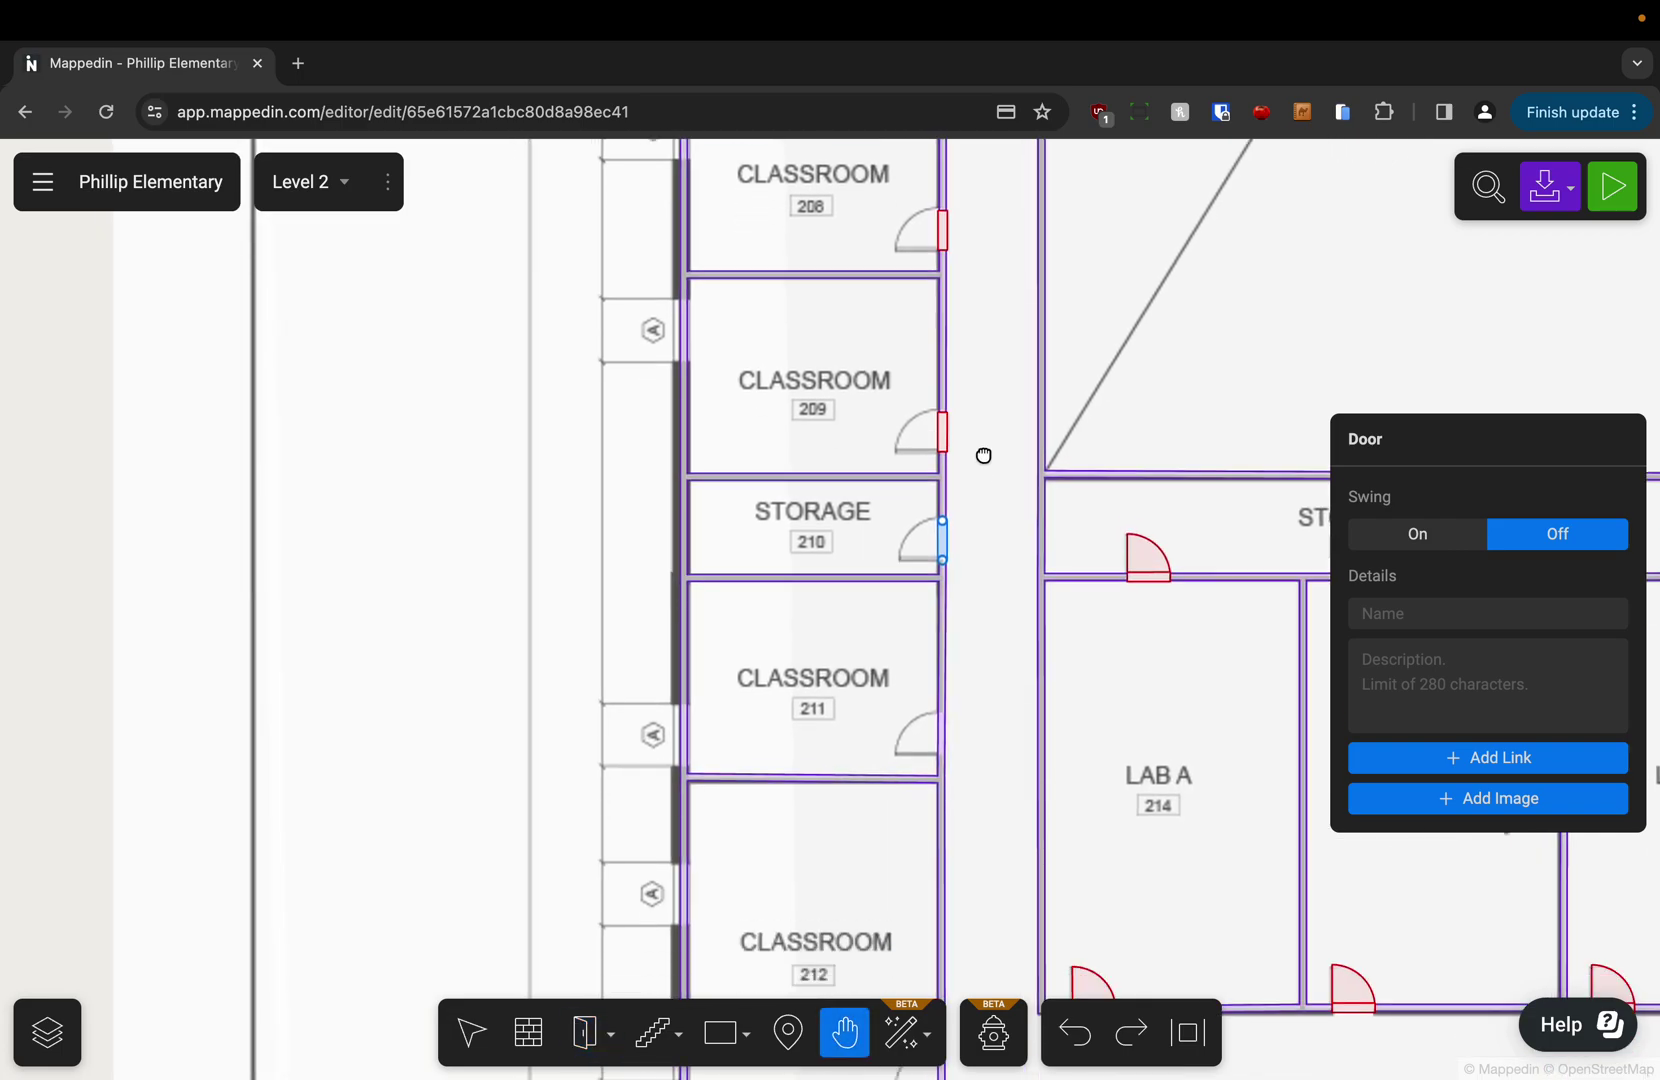
pyautogui.press('d')
pyautogui.click(943, 658)
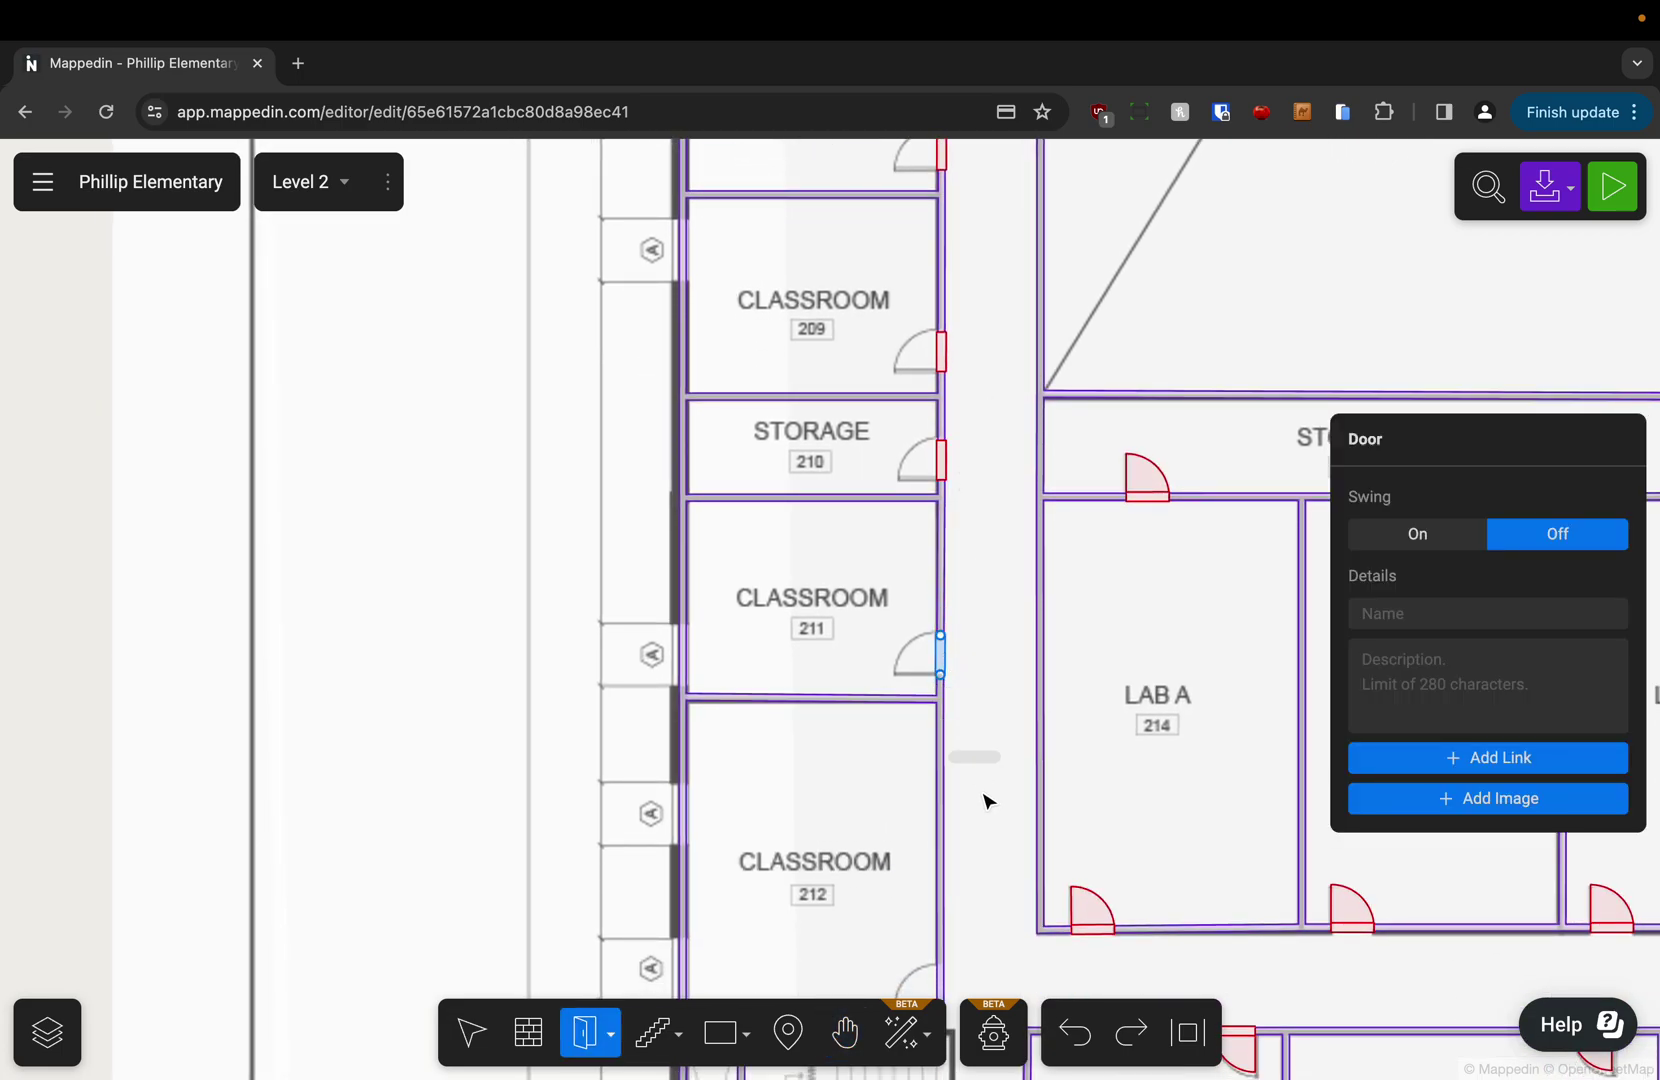
pyautogui.press('h')
pyautogui.moveTo(985, 797); pyautogui.dragTo(989, 426)
pyautogui.press('d')
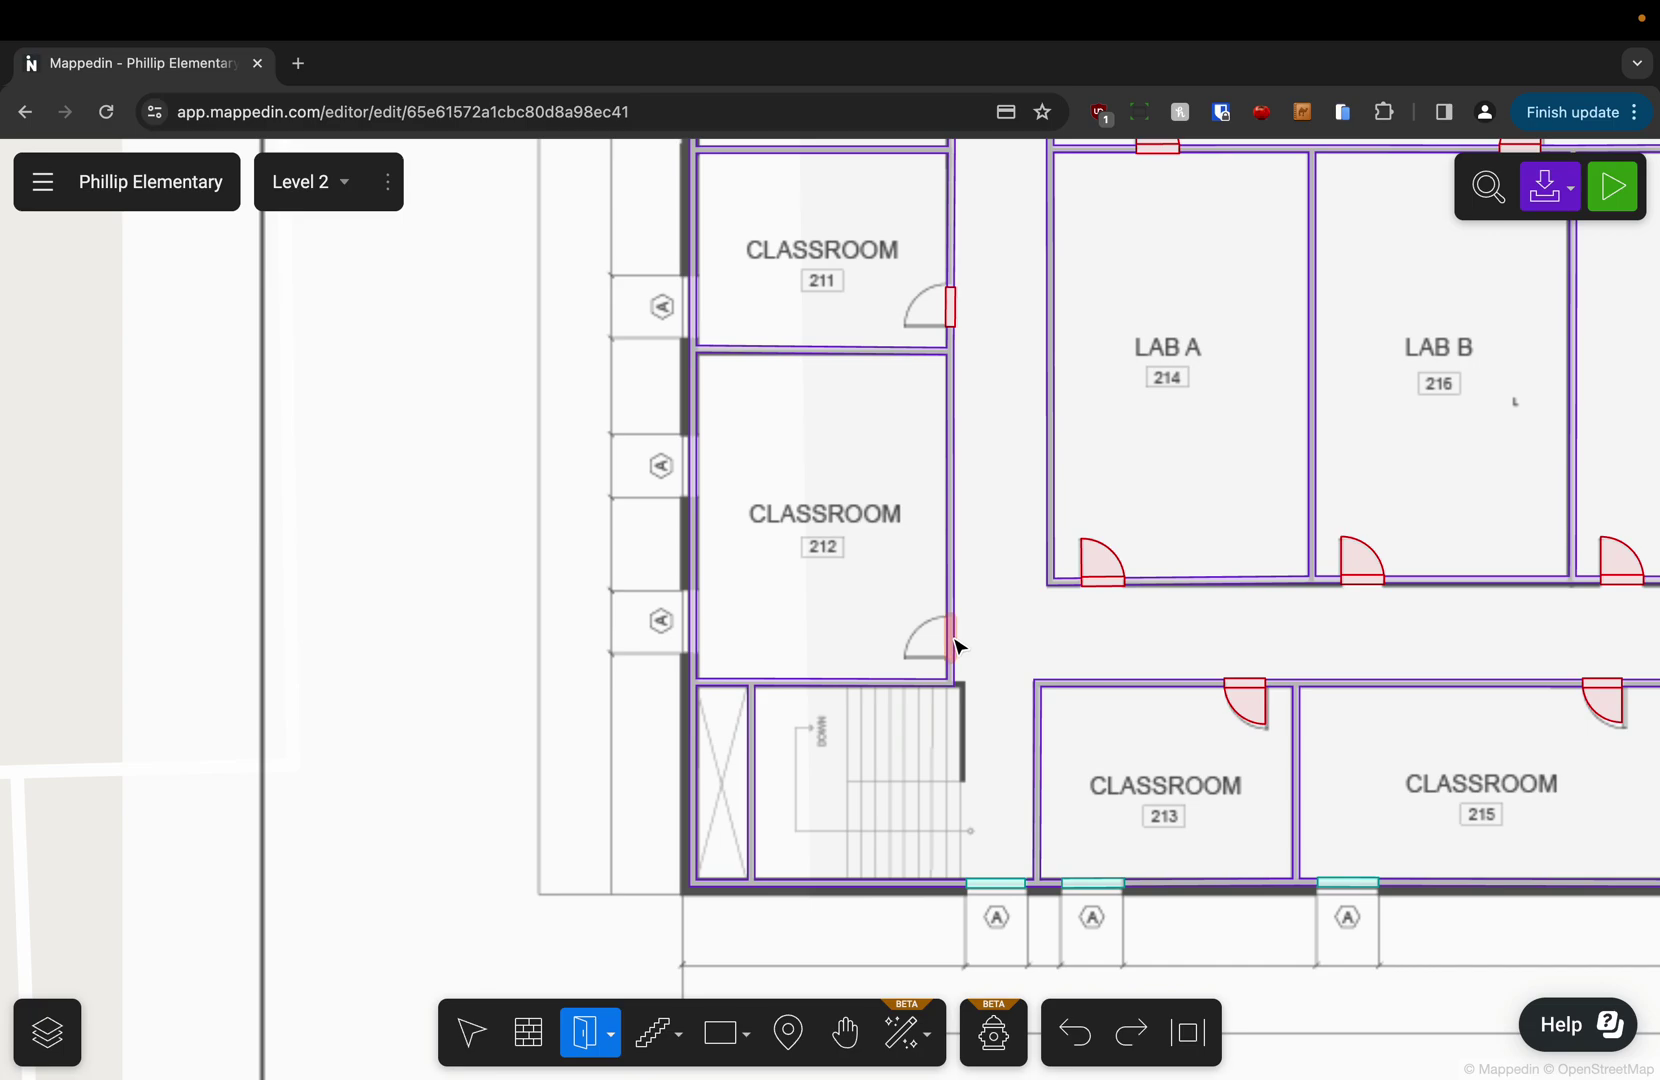
pyautogui.click(953, 645)
pyautogui.press('h')
pyautogui.moveTo(1004, 474); pyautogui.dragTo(985, 689)
pyautogui.press('d')
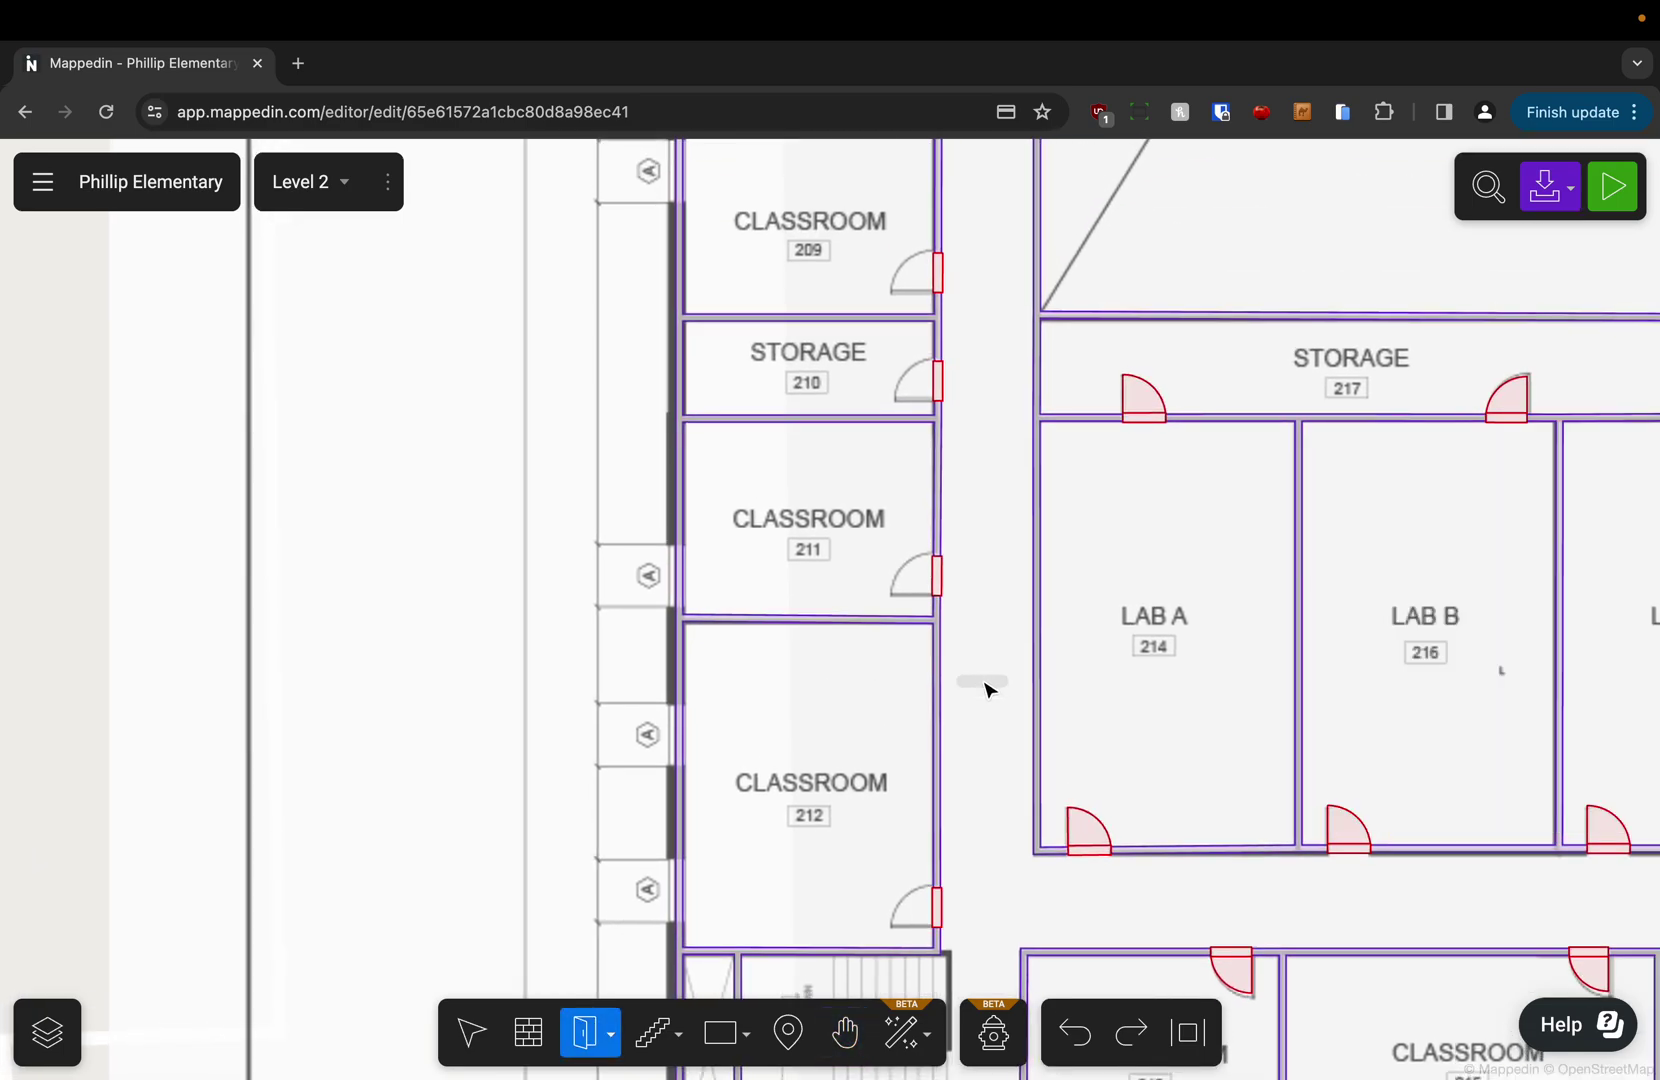
pyautogui.click(610, 1034)
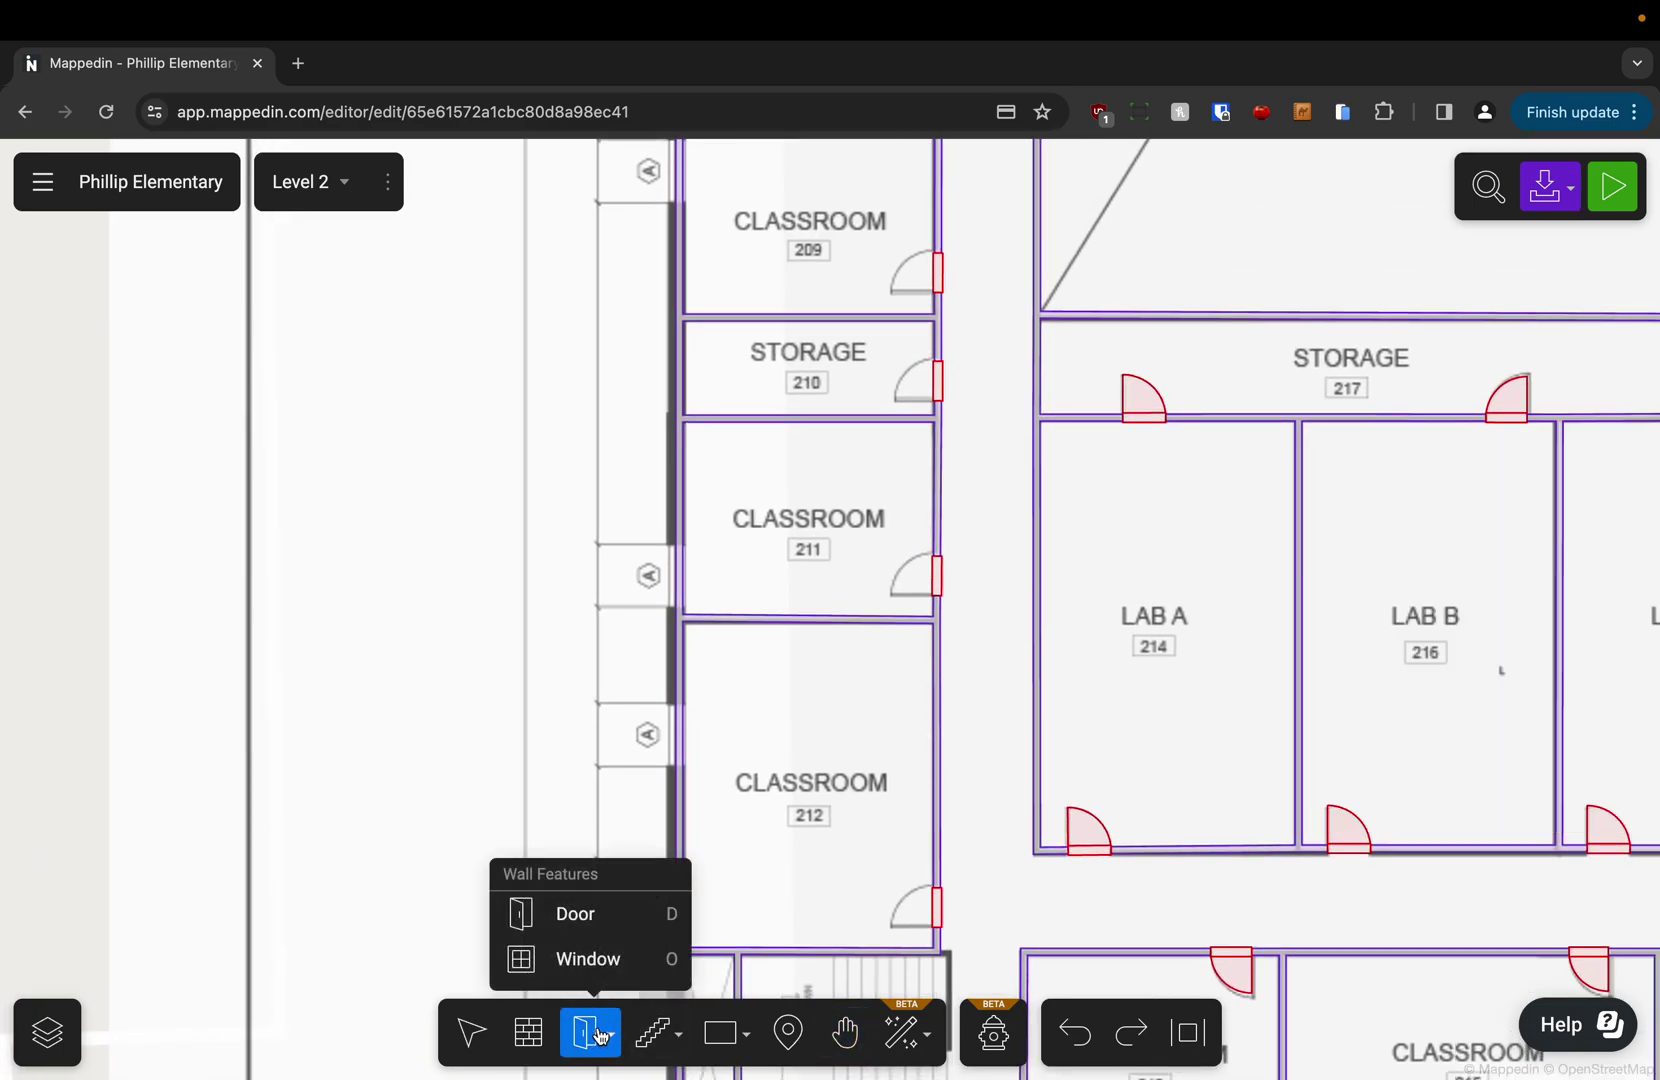
# Switch to windows and add two windows to Classroom 212's exterior wall and one to 211's.
pyautogui.click(584, 966)
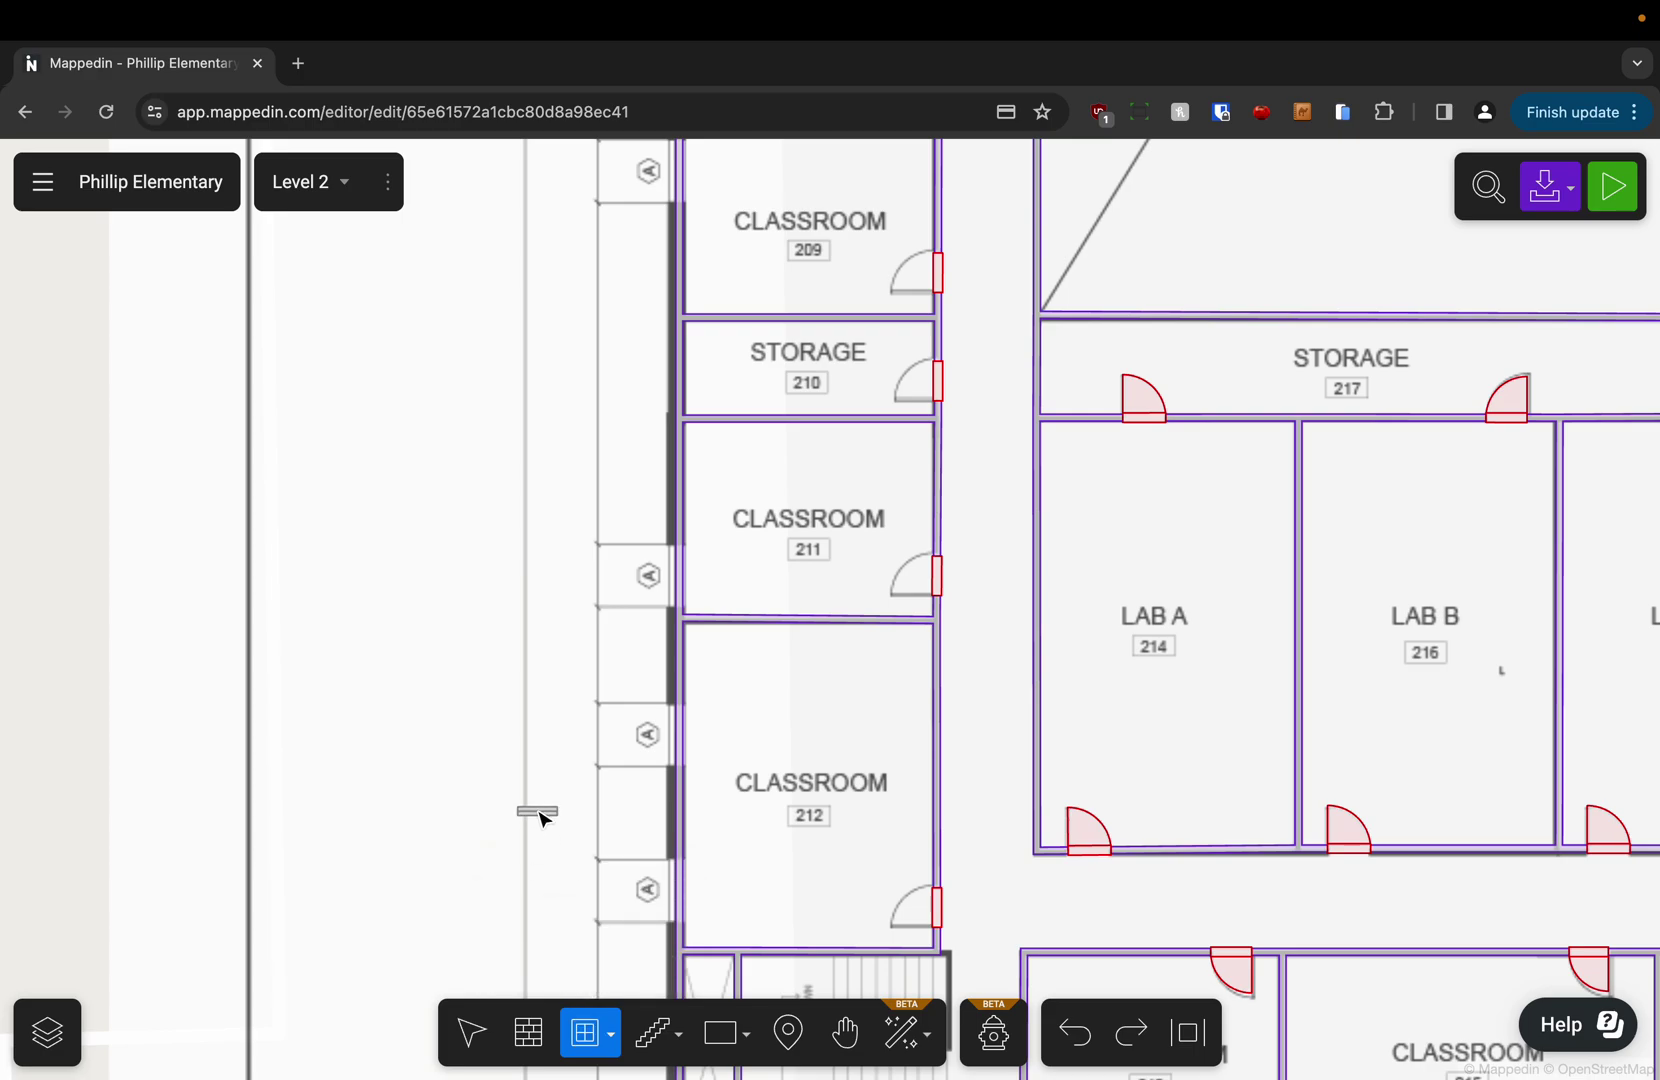
pyautogui.click(543, 815)
pyautogui.press('h')
pyautogui.press('o')
pyautogui.press('h')
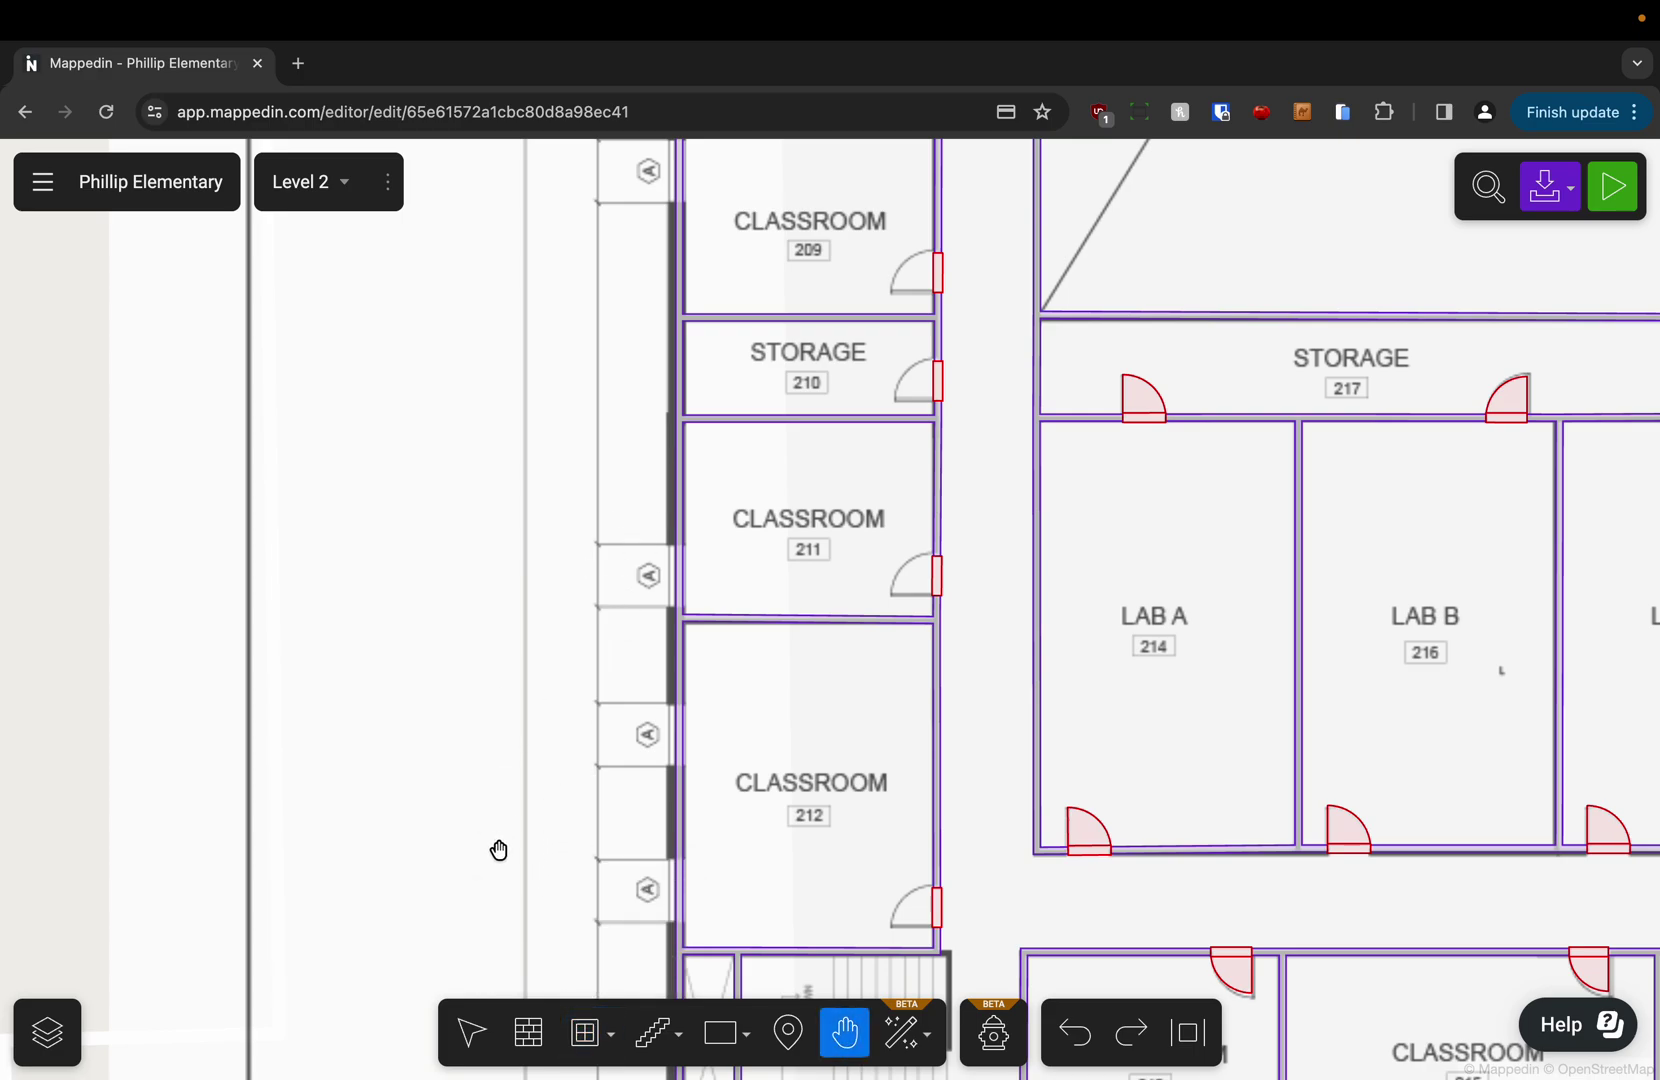
pyautogui.moveTo(500, 848); pyautogui.dragTo(615, 715)
pyautogui.press('o')
pyautogui.scroll(3, 615, 715)
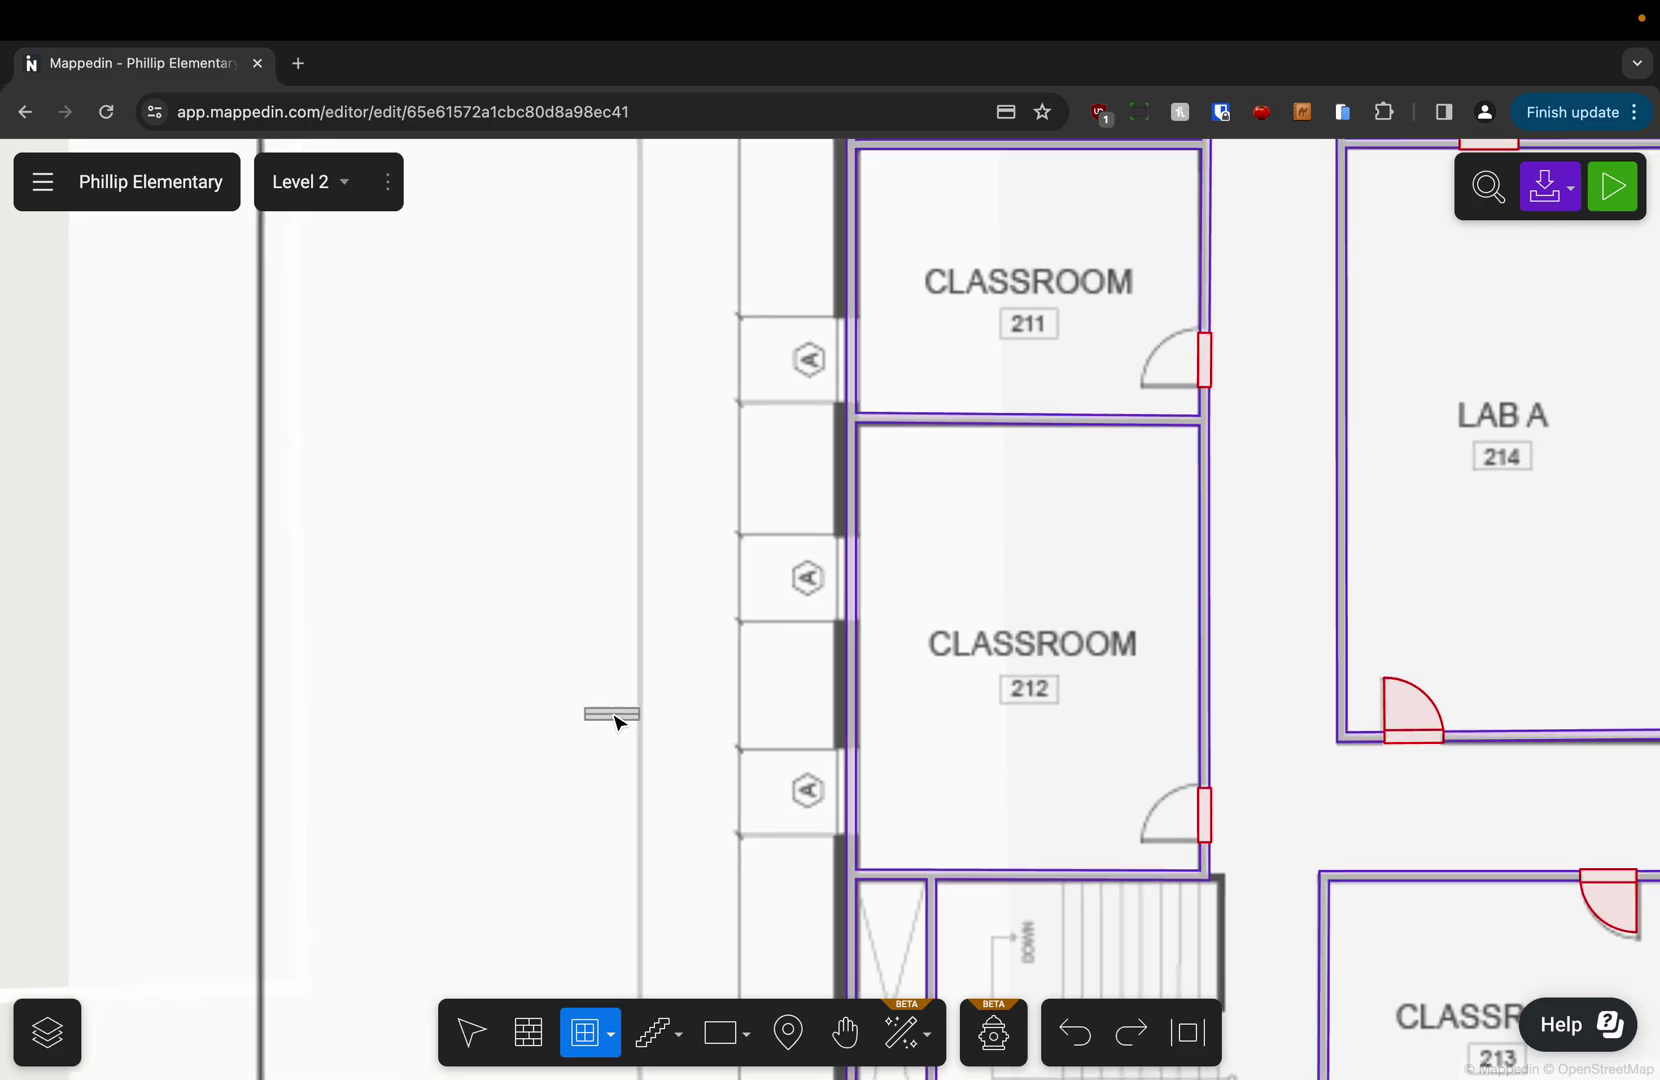
pyautogui.click(855, 781)
pyautogui.click(855, 572)
pyautogui.click(858, 343)
# Add windows to the exterior walls of Classrooms 208, 206 and 205.
pyautogui.press('h')
pyautogui.moveTo(722, 331); pyautogui.dragTo(713, 643)
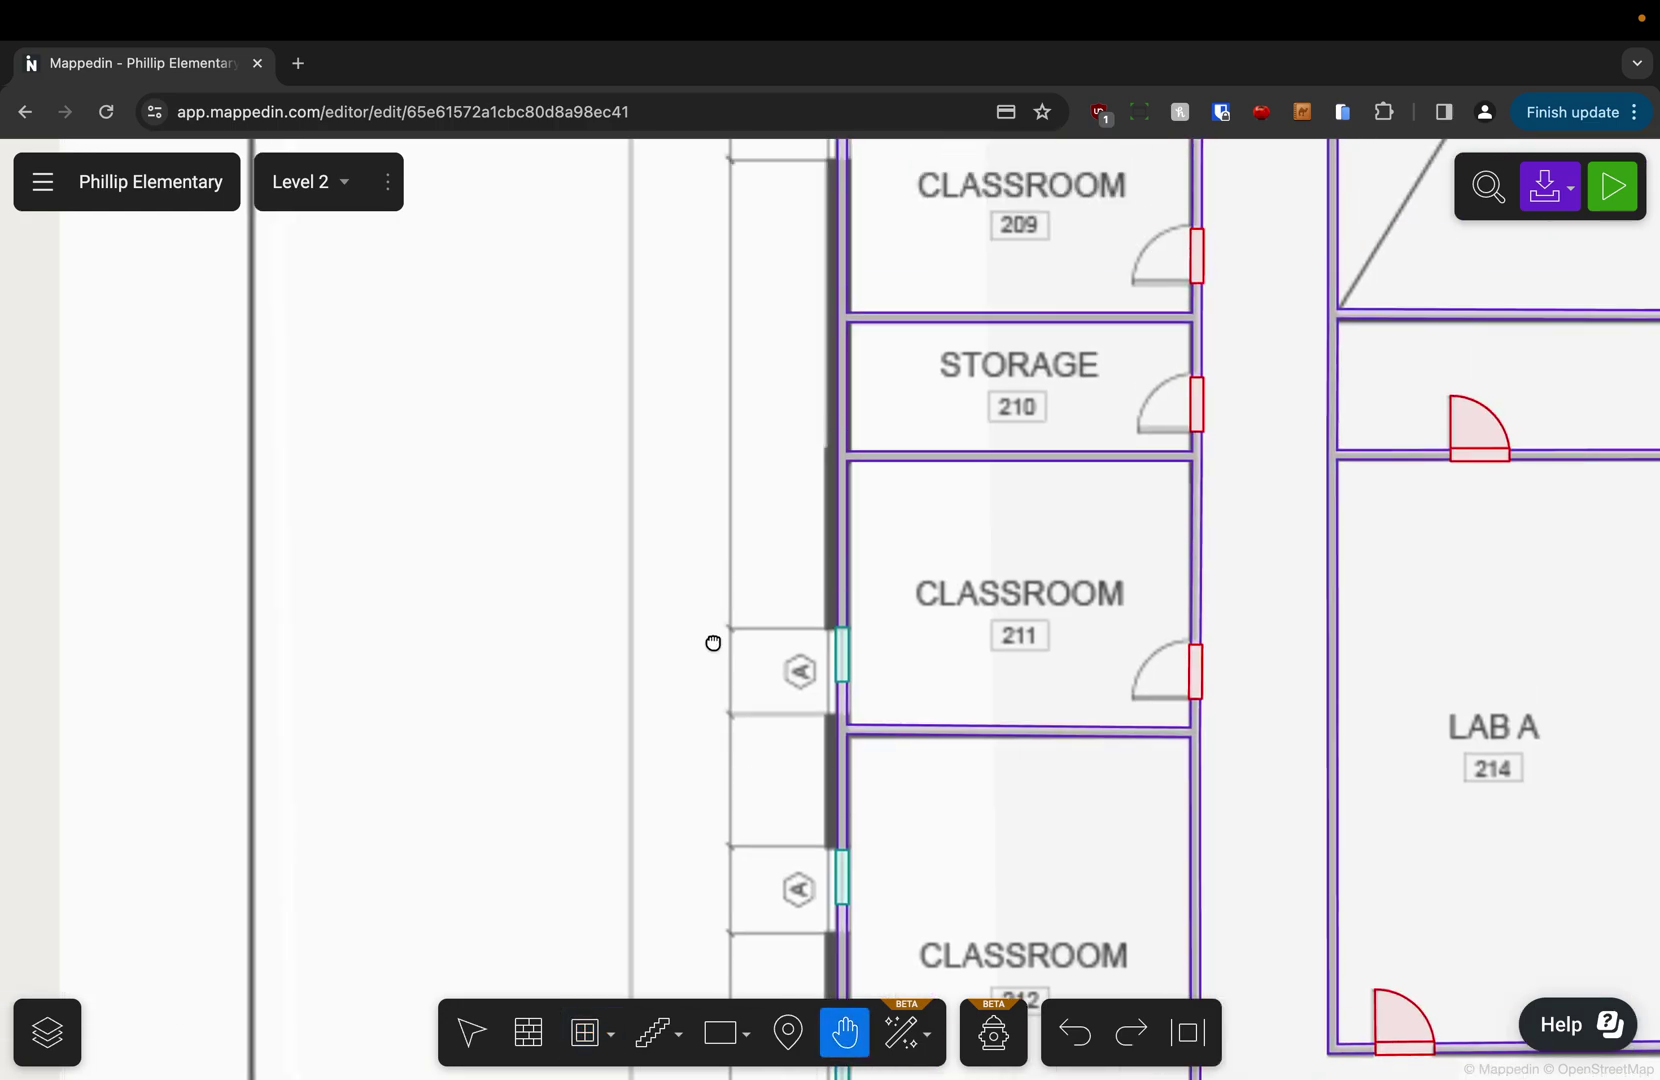
pyautogui.scroll(5, 713, 643)
pyautogui.press('w')
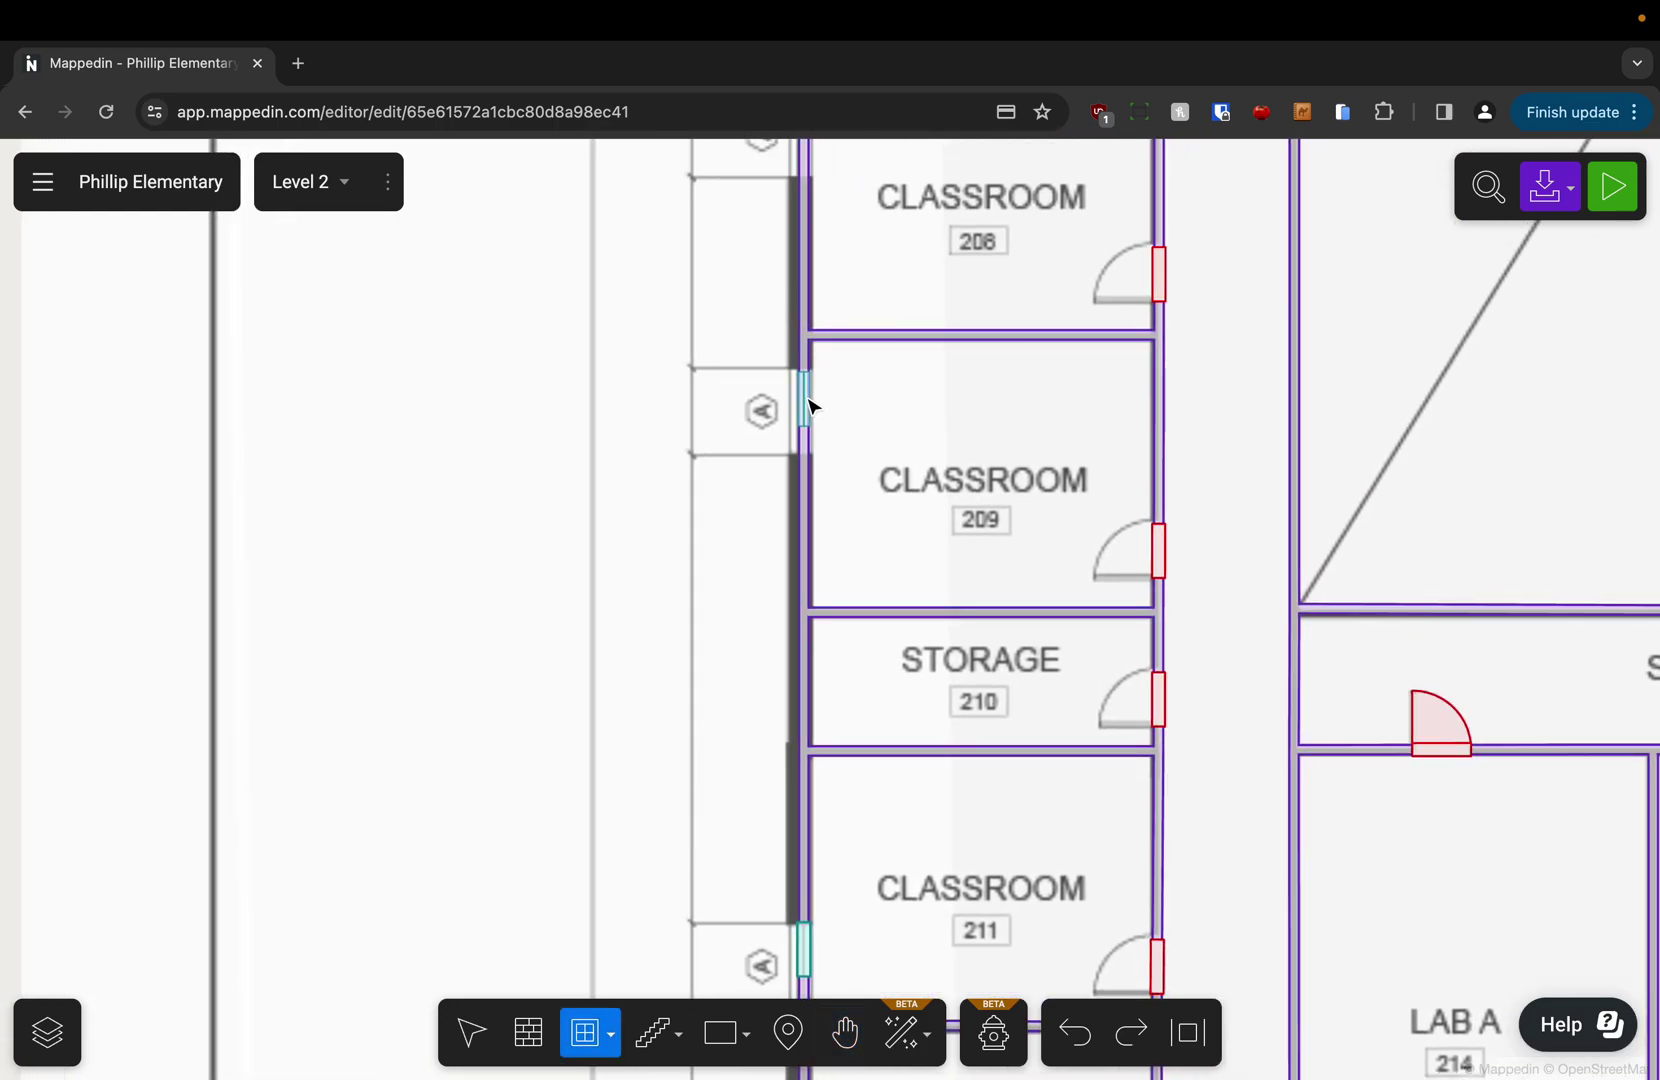
pyautogui.press('h')
pyautogui.moveTo(808, 405); pyautogui.dragTo(722, 643)
pyautogui.press('w')
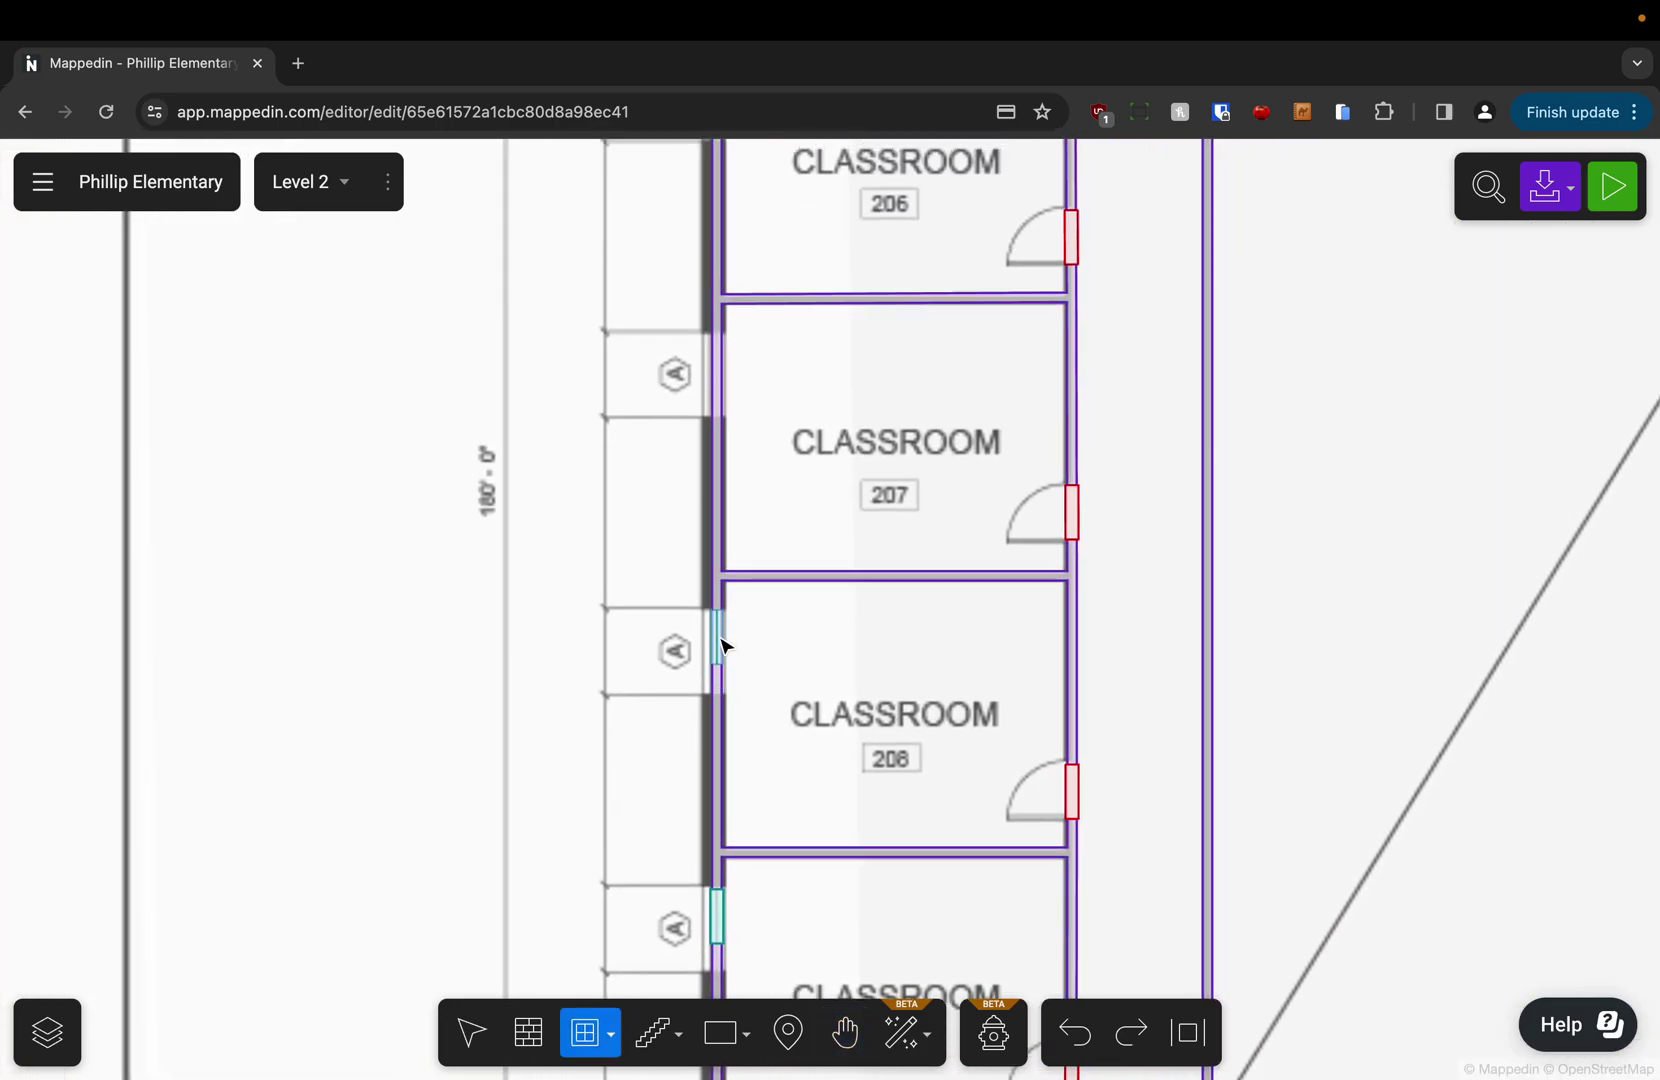
pyautogui.click(722, 643)
pyautogui.press('h')
pyautogui.scroll(9, 667, 347)
pyautogui.press('w')
pyautogui.click(726, 611)
pyautogui.click(722, 466)
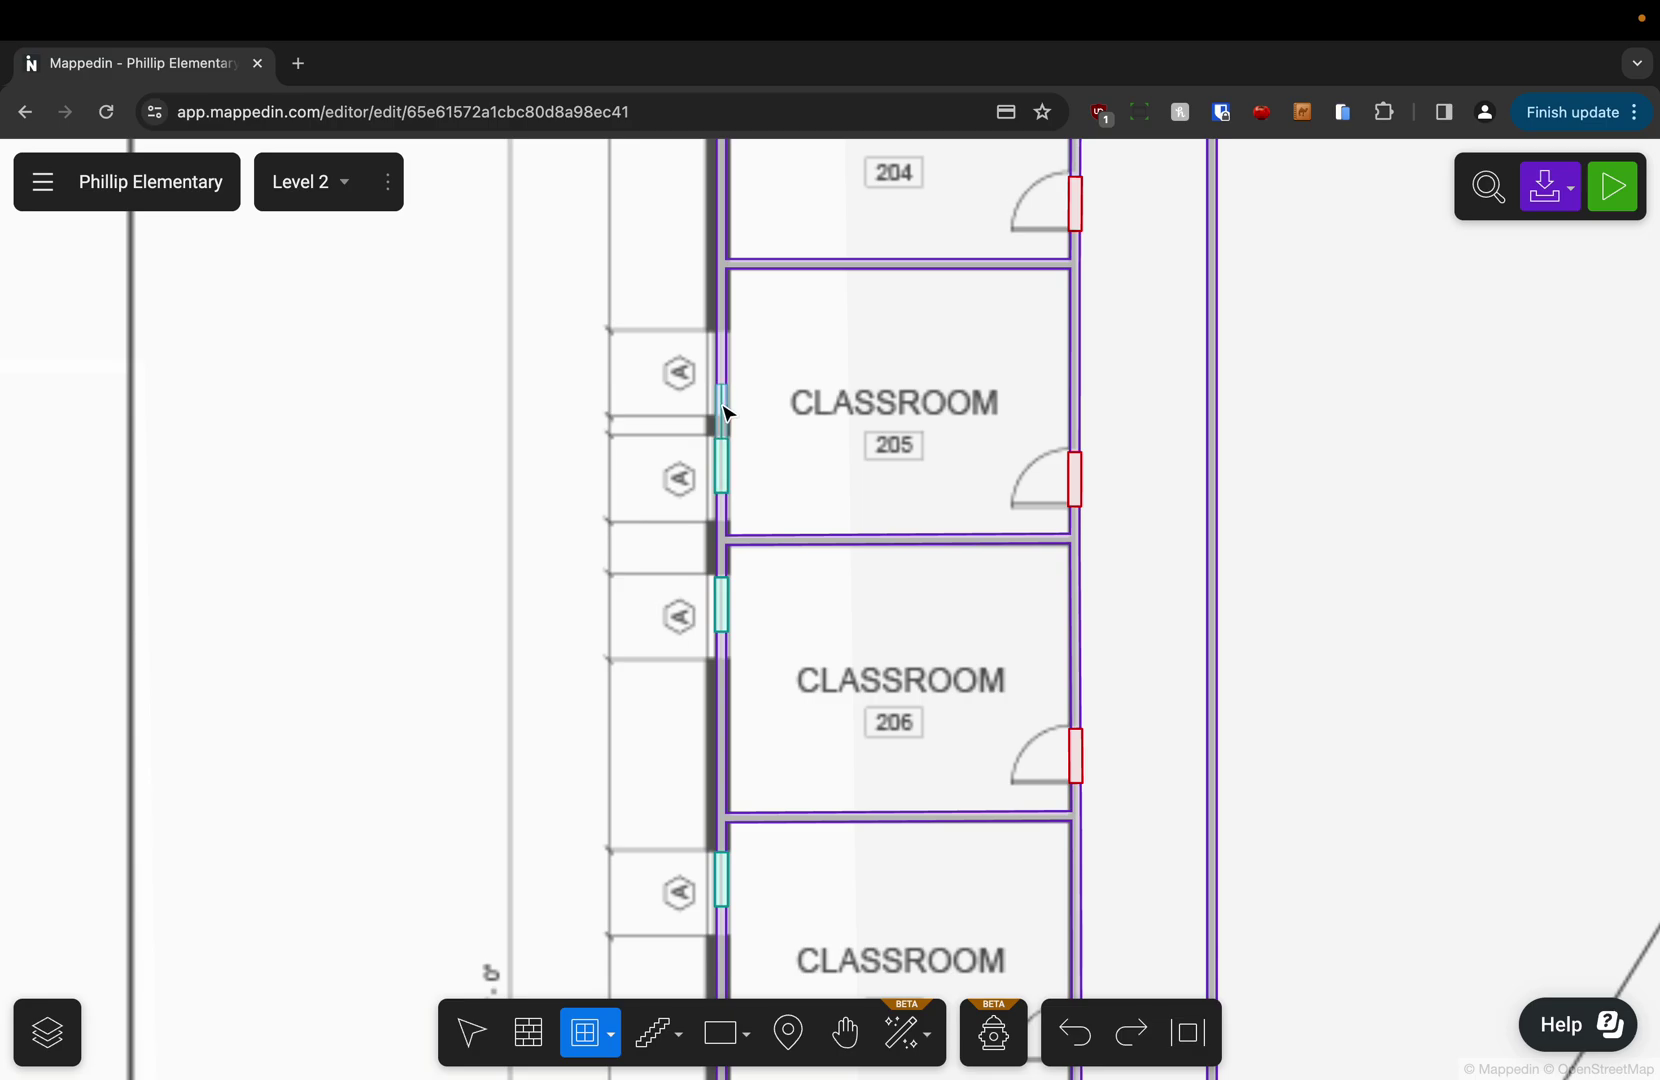
# Add a window to Classroom 204's exterior wall and return to the Select tool.
pyautogui.press('h')
pyautogui.scroll(8, 660, 583)
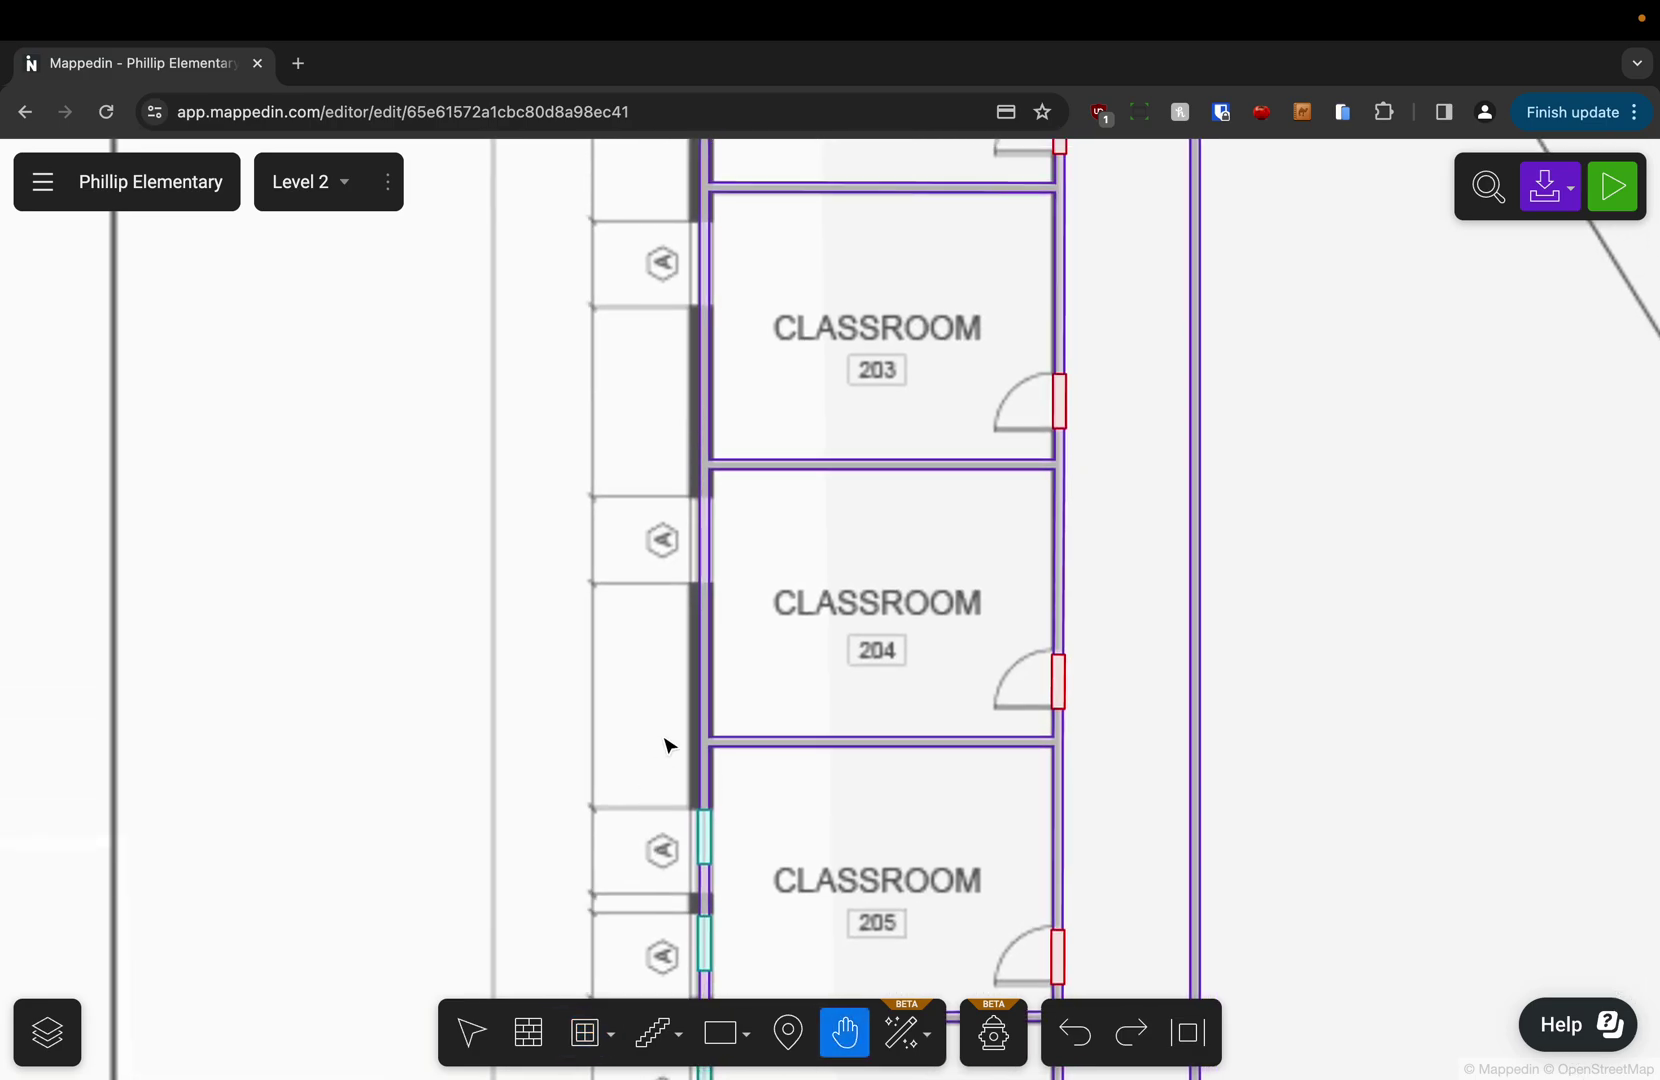
pyautogui.press('w')
pyautogui.click(709, 532)
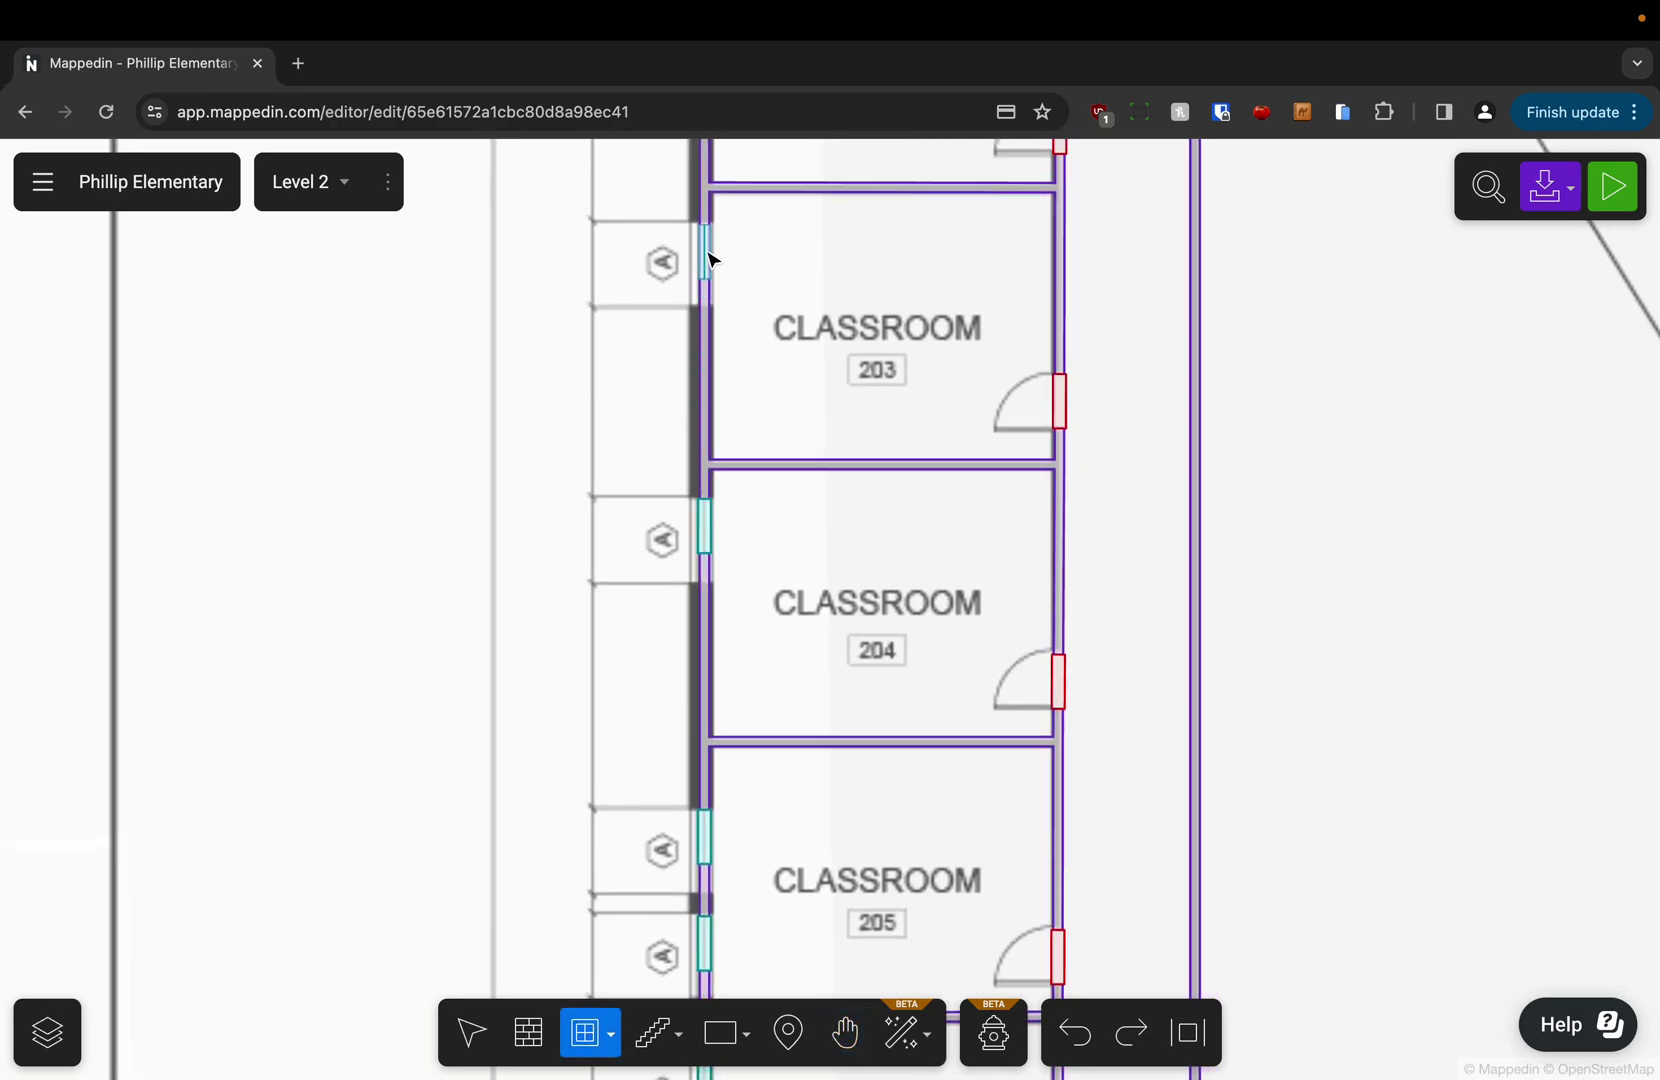
pyautogui.press('h')
pyautogui.scroll(8, 563, 679)
pyautogui.press('w')
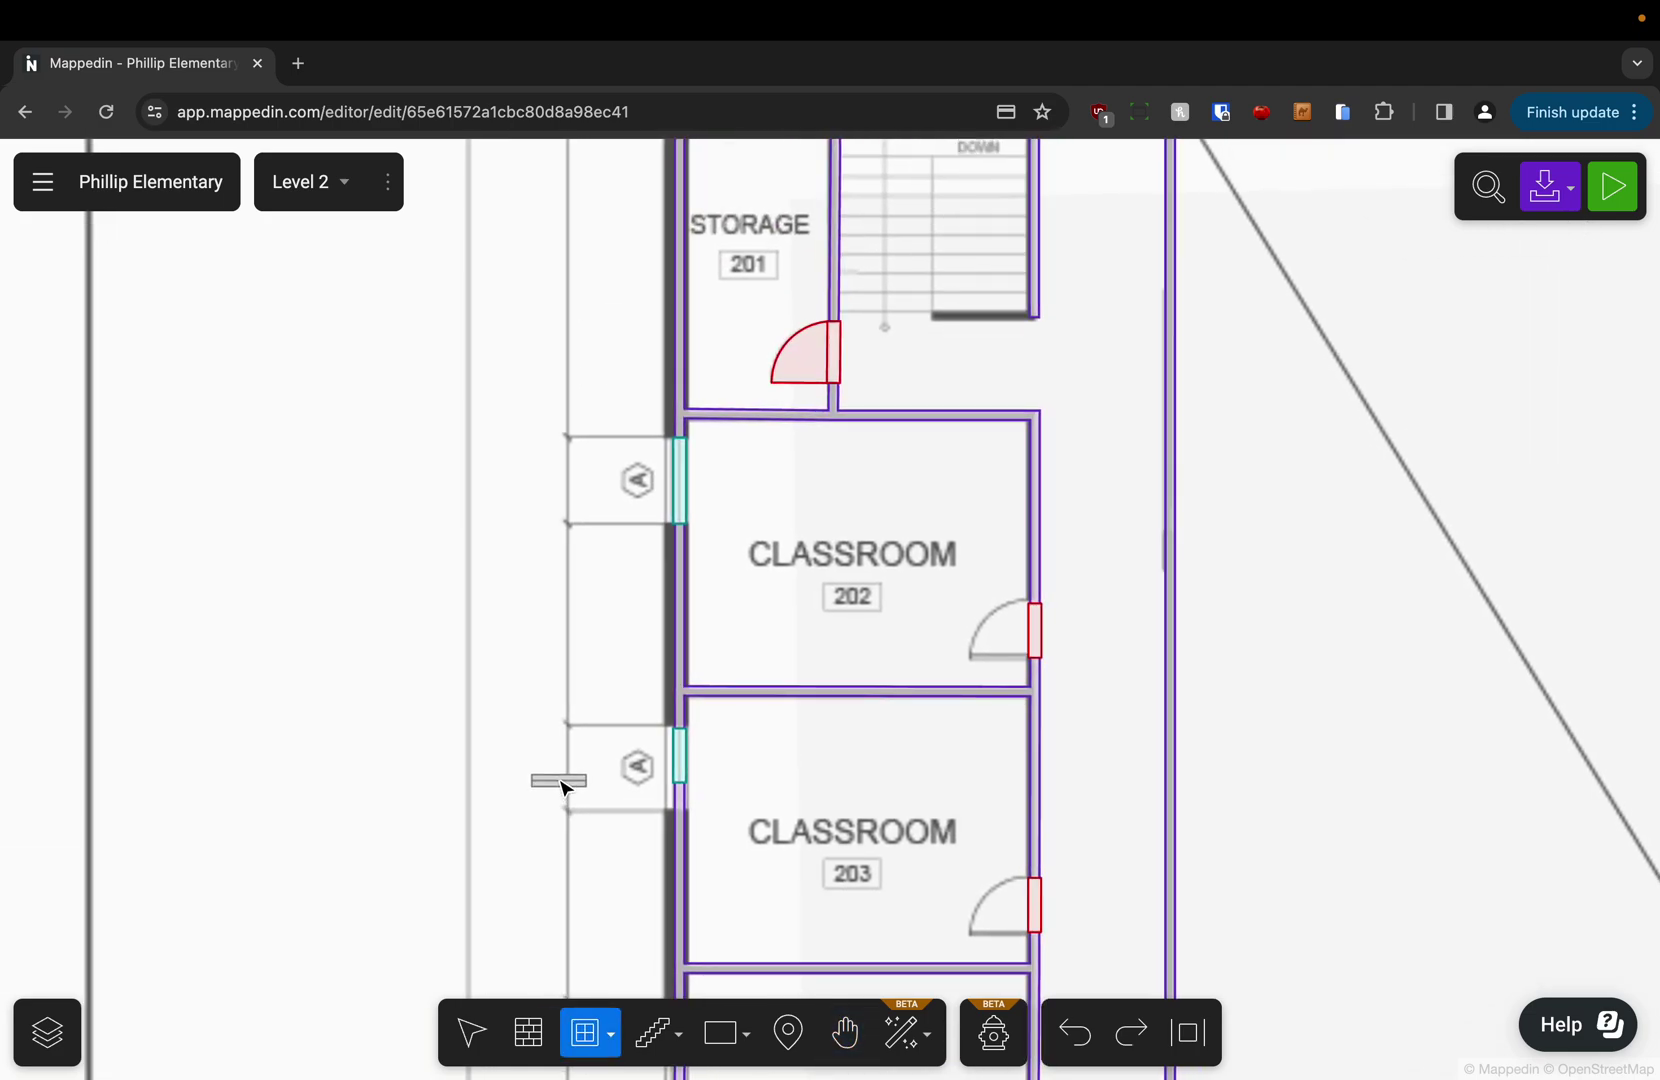
pyautogui.press('v')
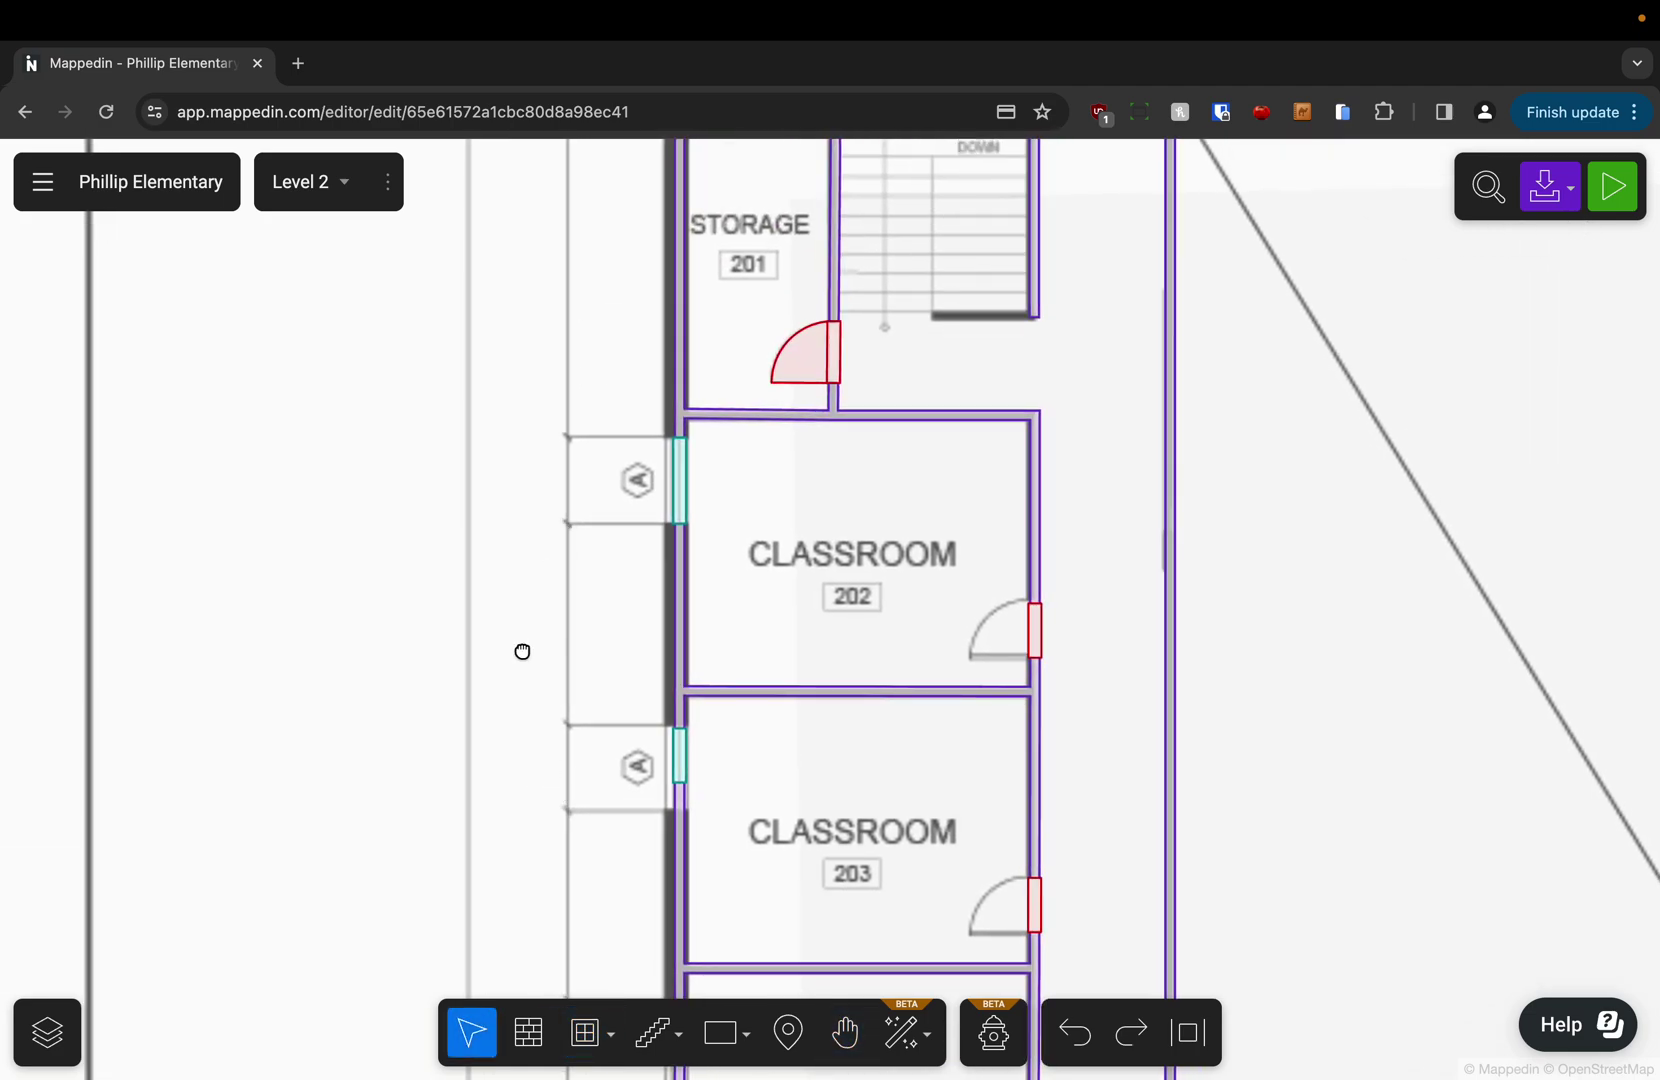
# Lengthen the Classroom 203 and 204 windows by dragging their bottom ends further down the wall.
pyautogui.scroll(3, 519, 652)
pyautogui.scroll(-7, 519, 752)
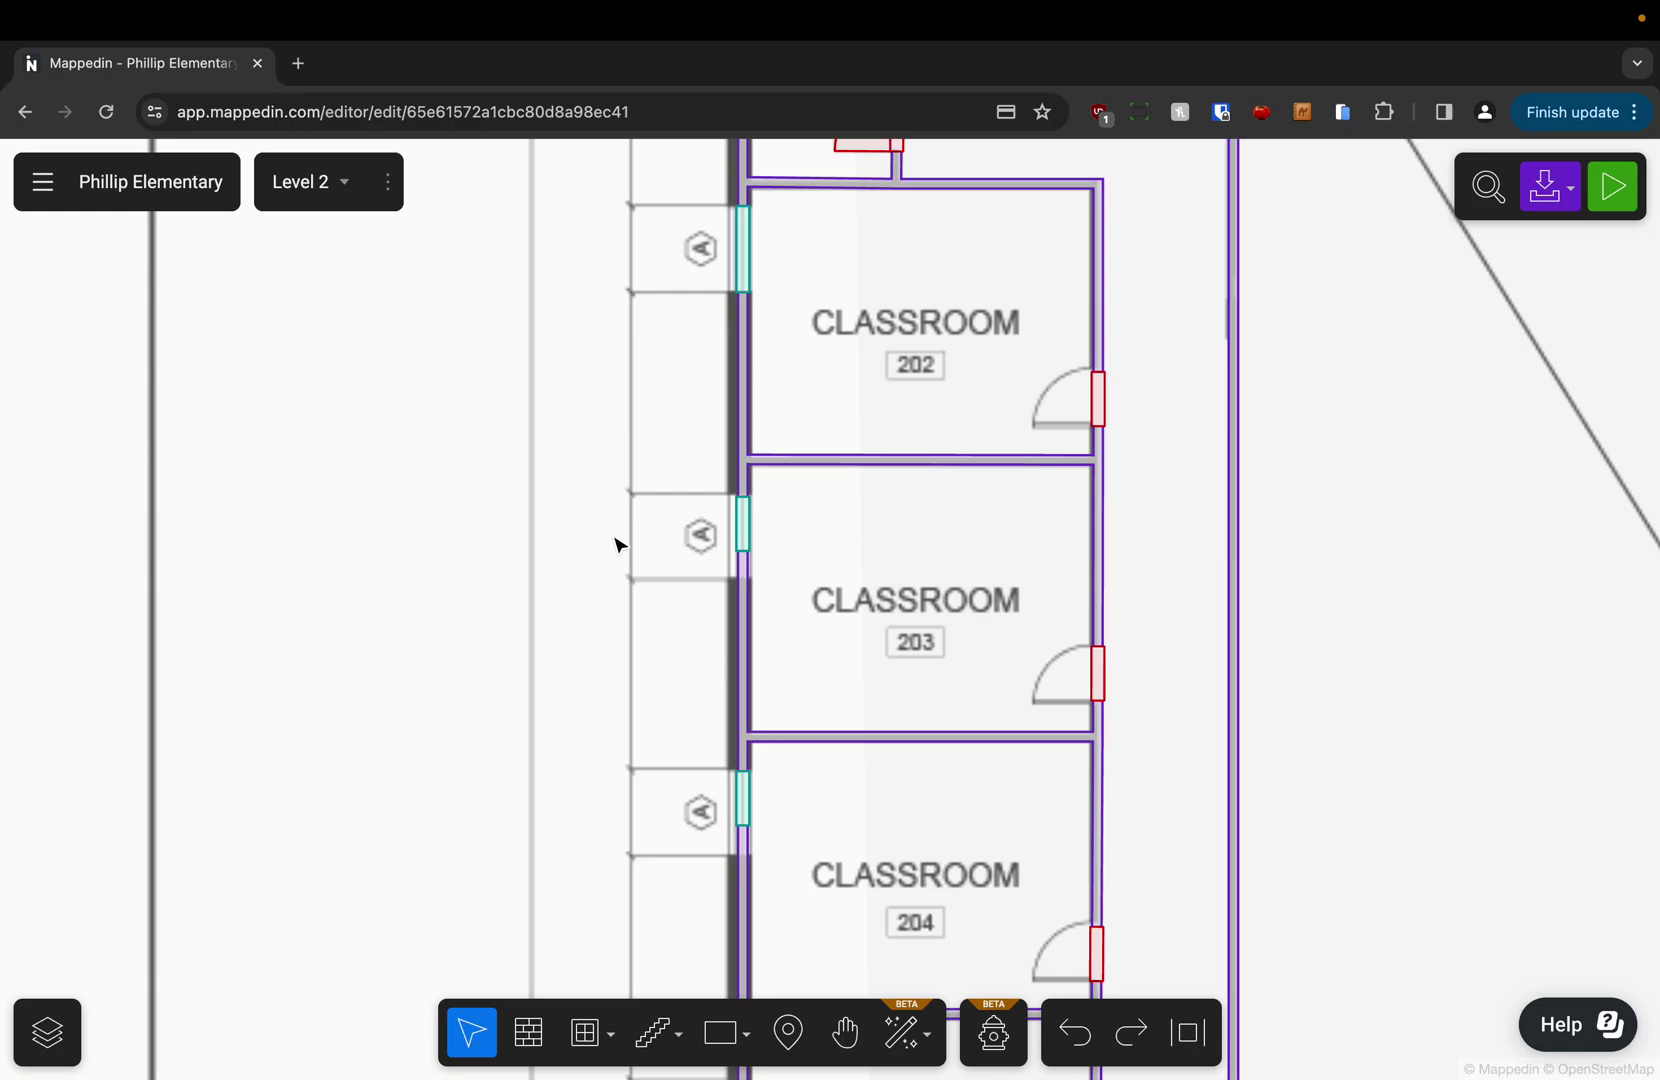
pyautogui.scroll(5, 619, 534)
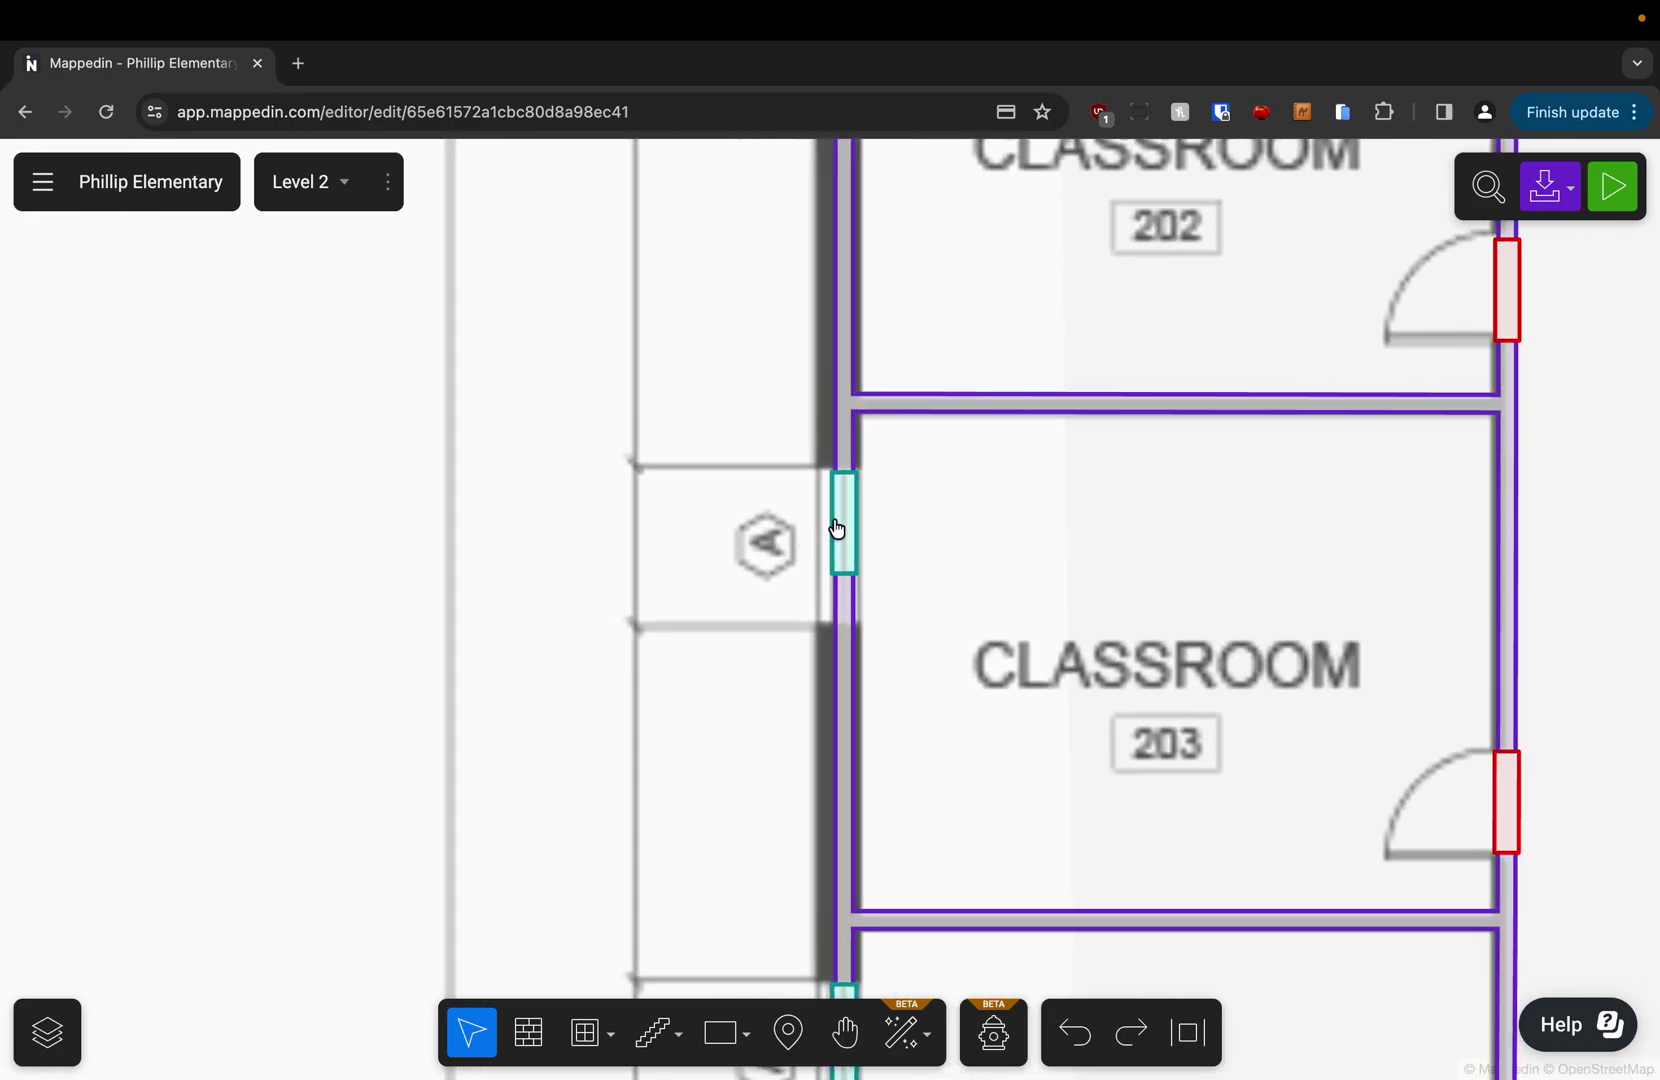
pyautogui.click(837, 527)
pyautogui.moveTo(846, 575); pyautogui.dragTo(818, 641)
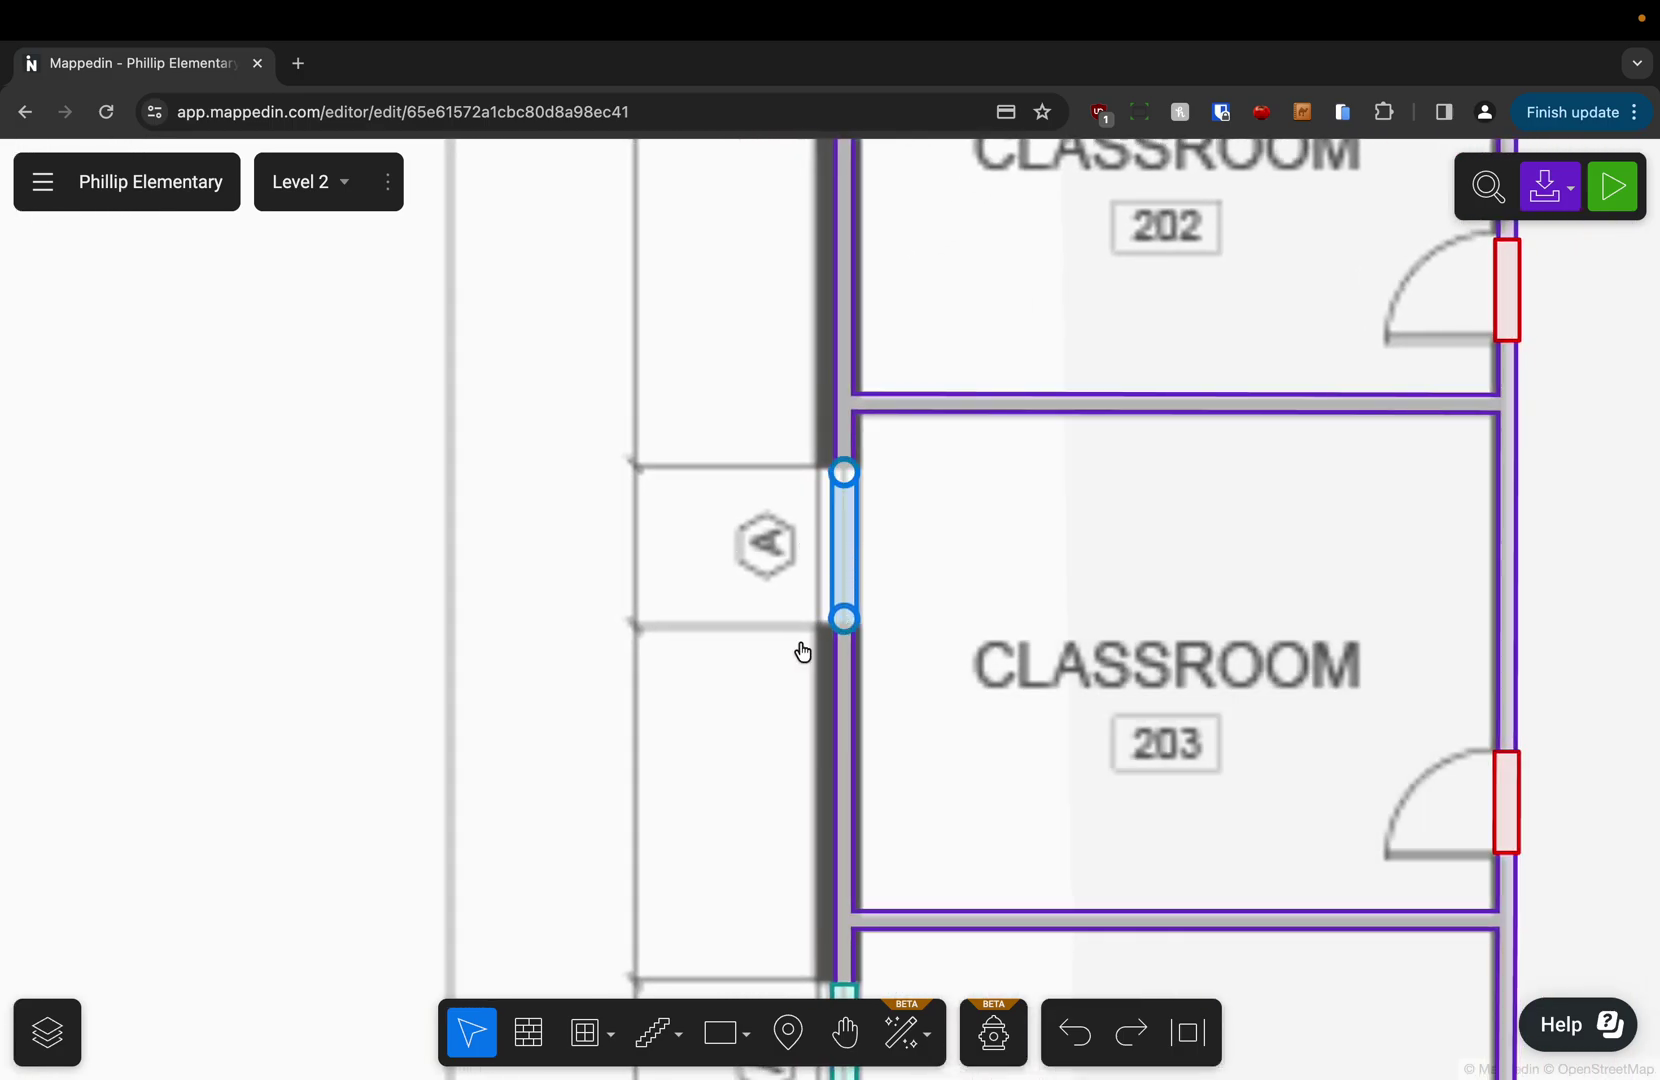
pyautogui.scroll(-5, 708, 478)
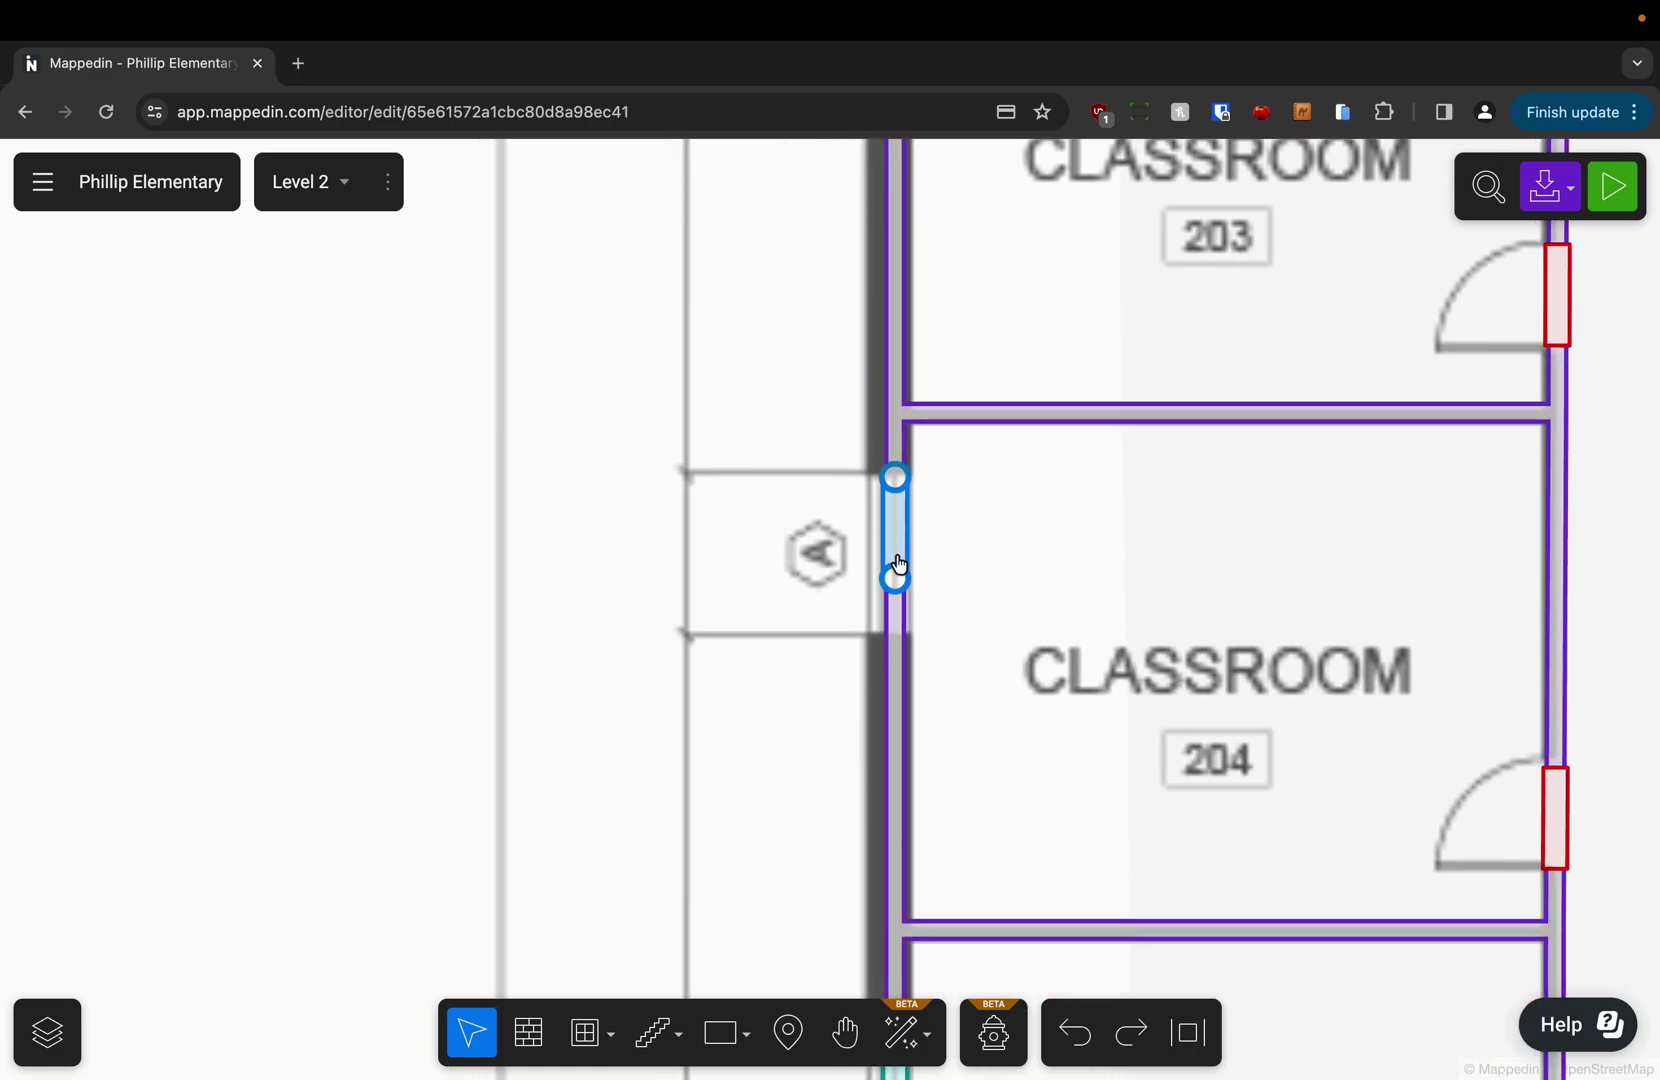
pyautogui.moveTo(898, 565); pyautogui.dragTo(898, 622)
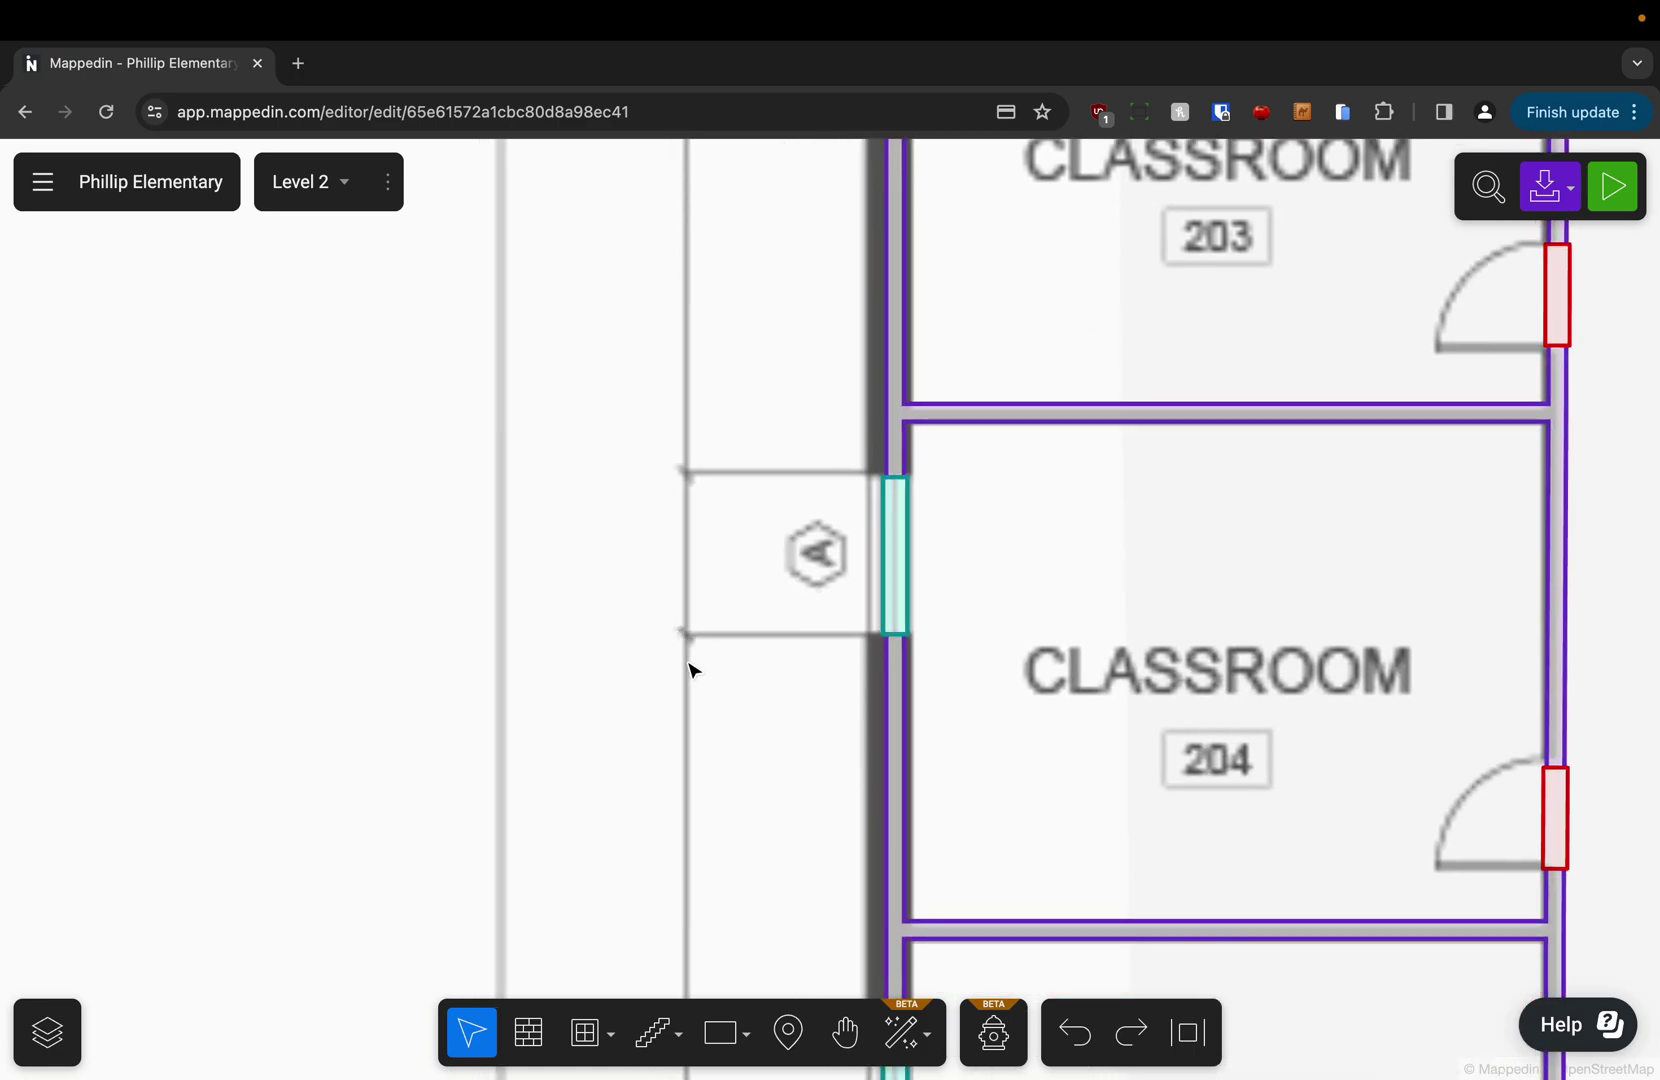
pyautogui.scroll(-5, 695, 672)
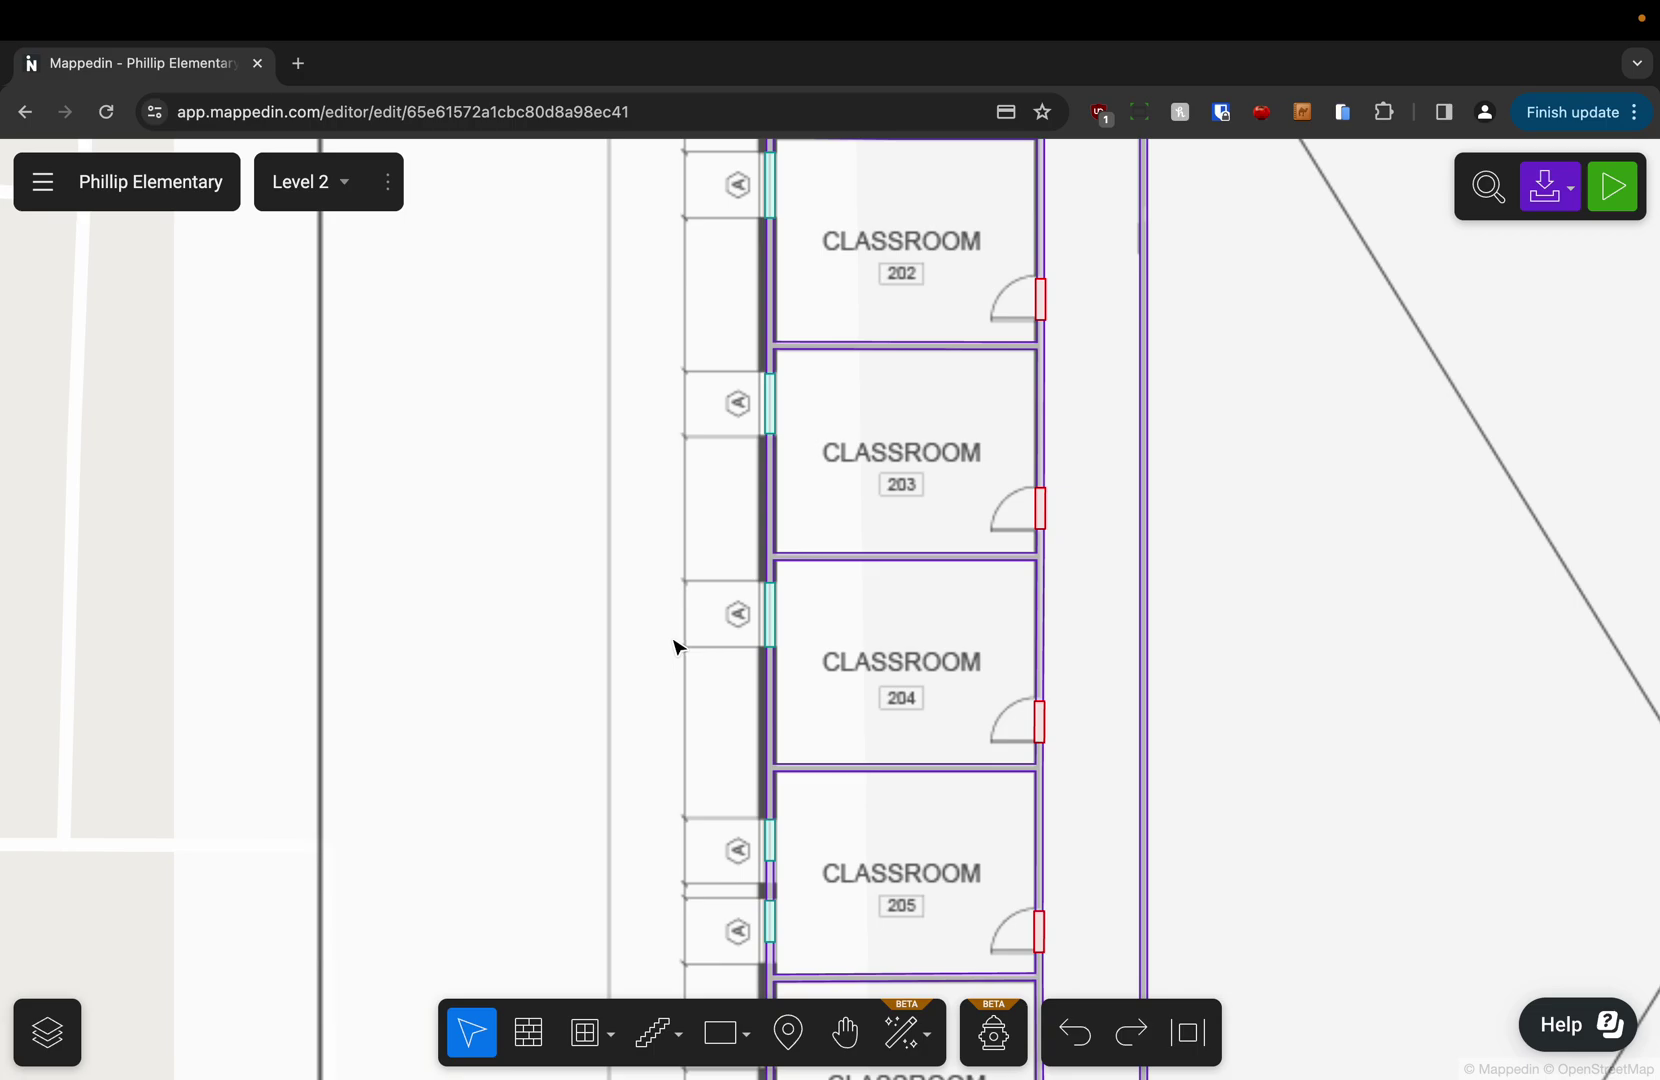